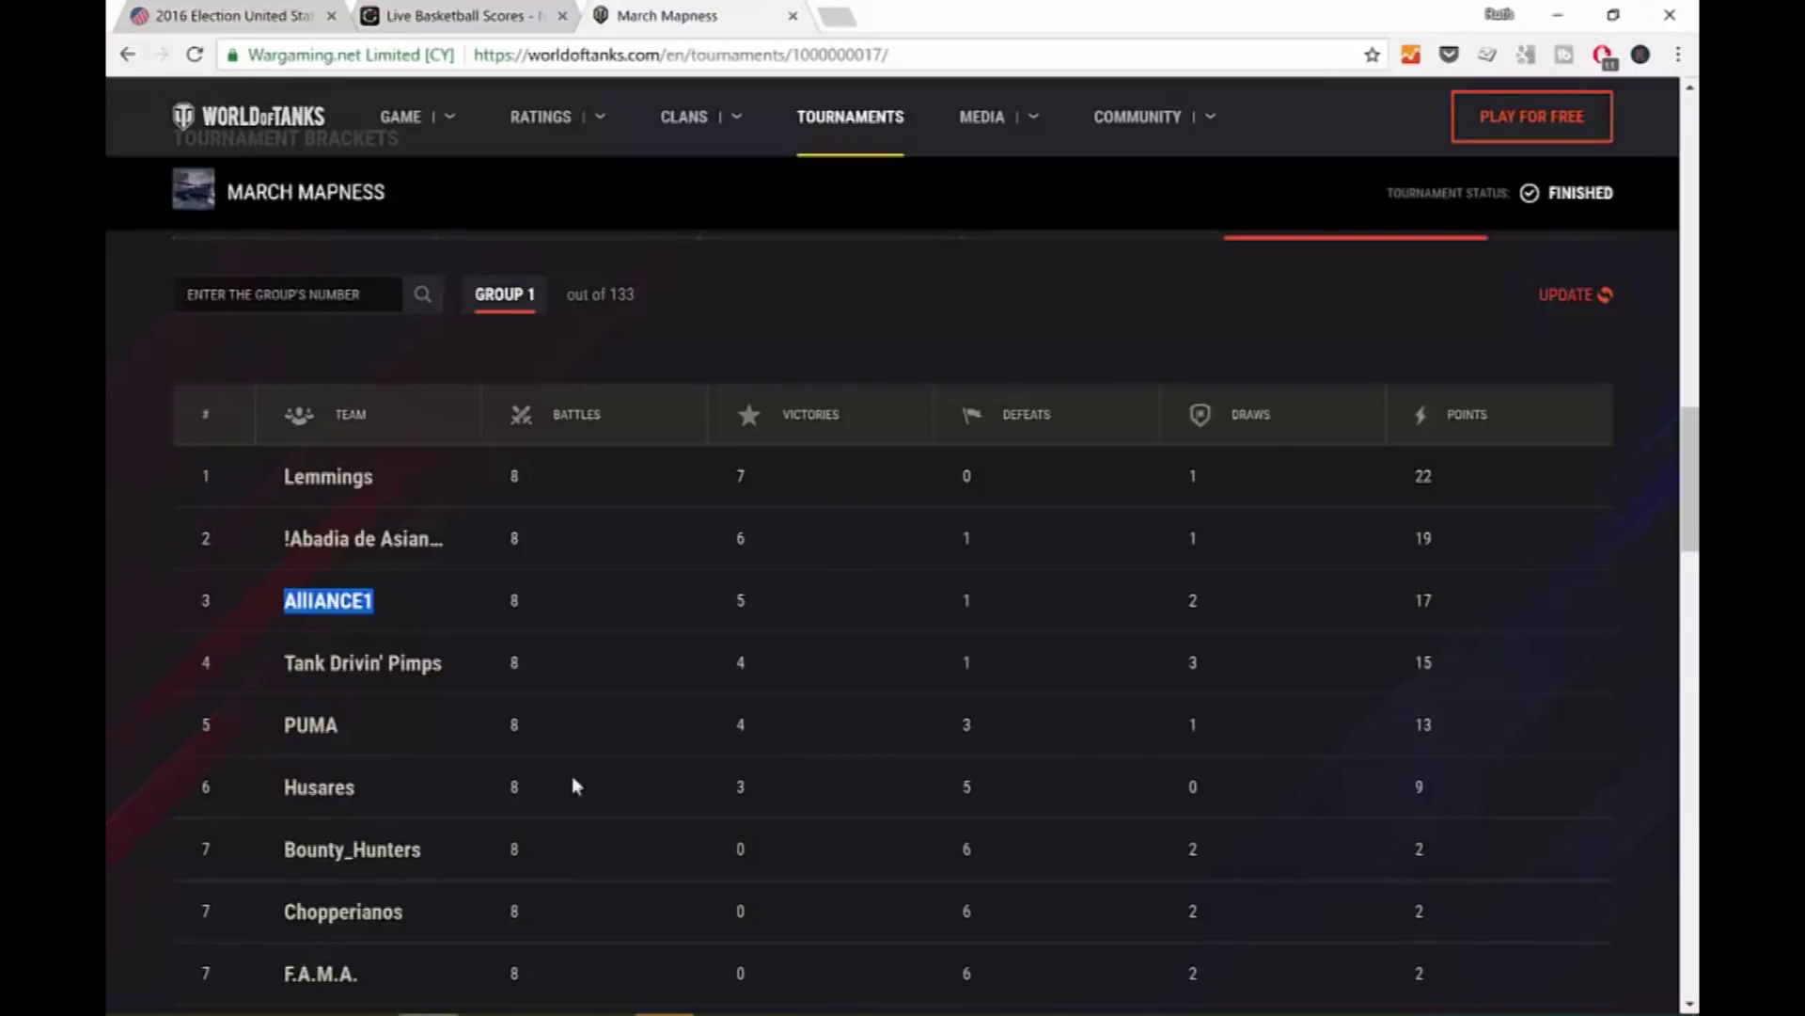
Find the March Mapness standings tab in Chrome, select its full web address, and return to Power BI.
click(216, 16)
click(415, 16)
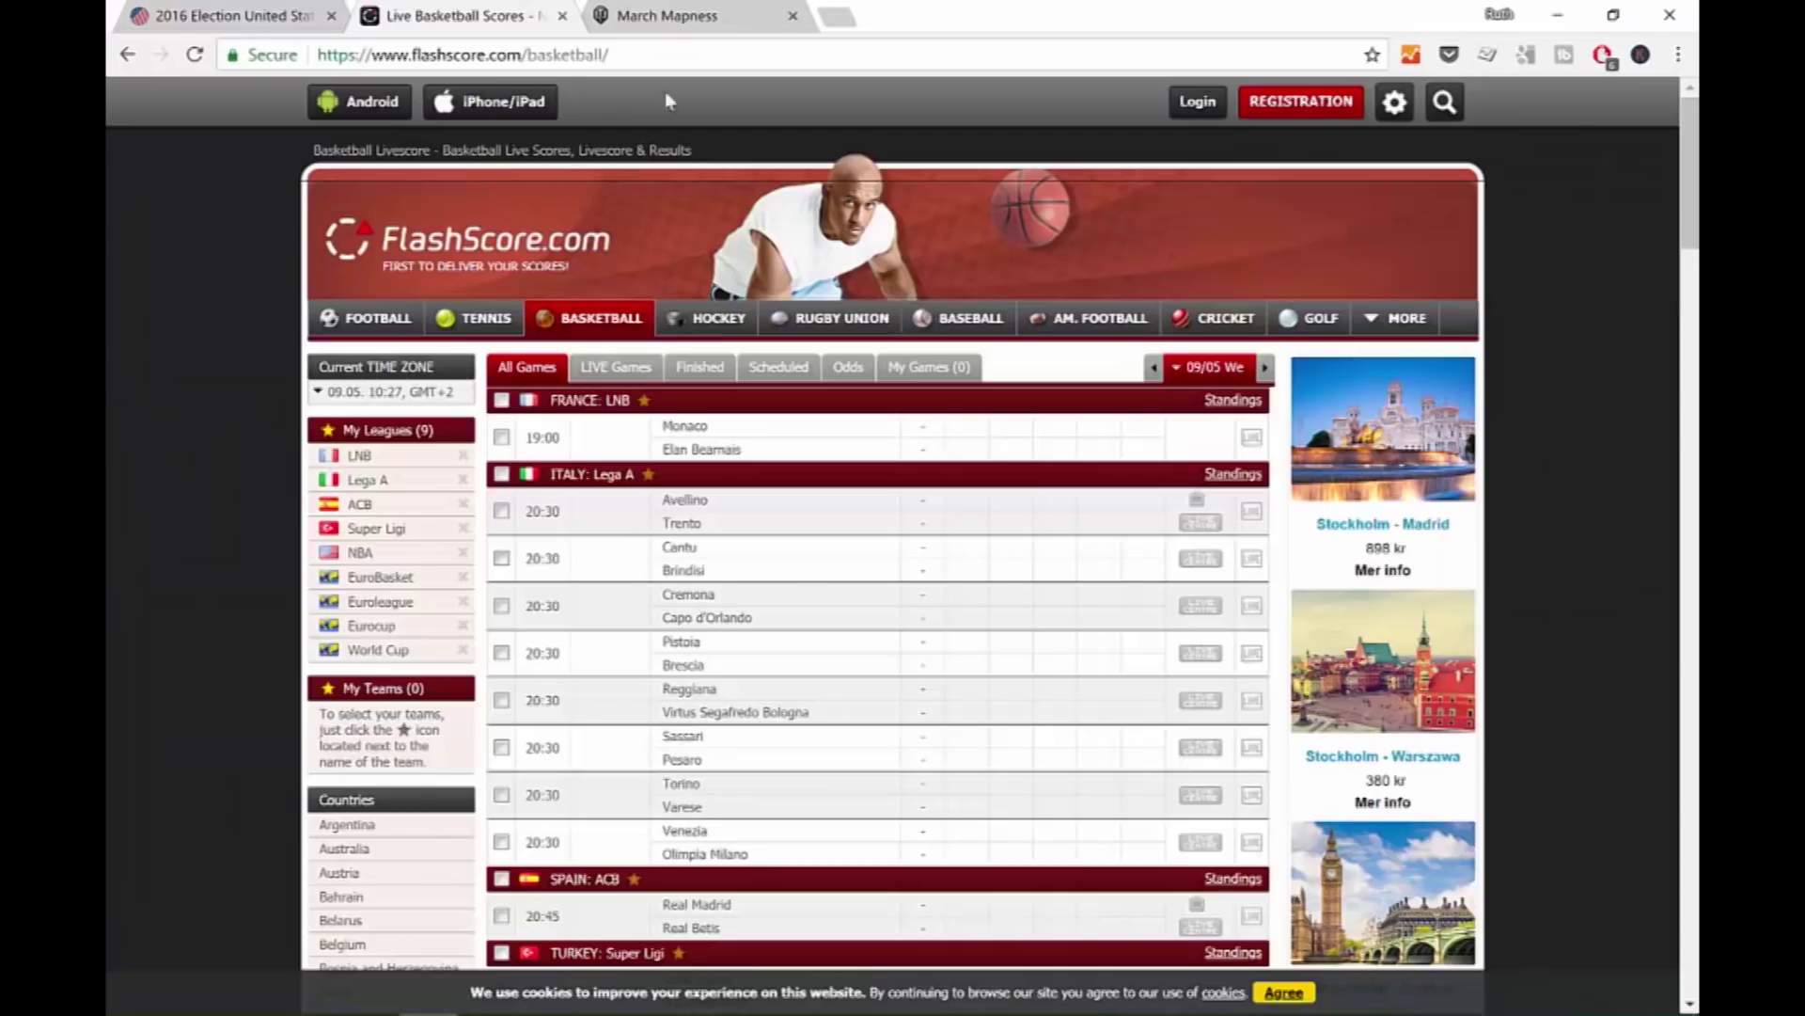
click(682, 26)
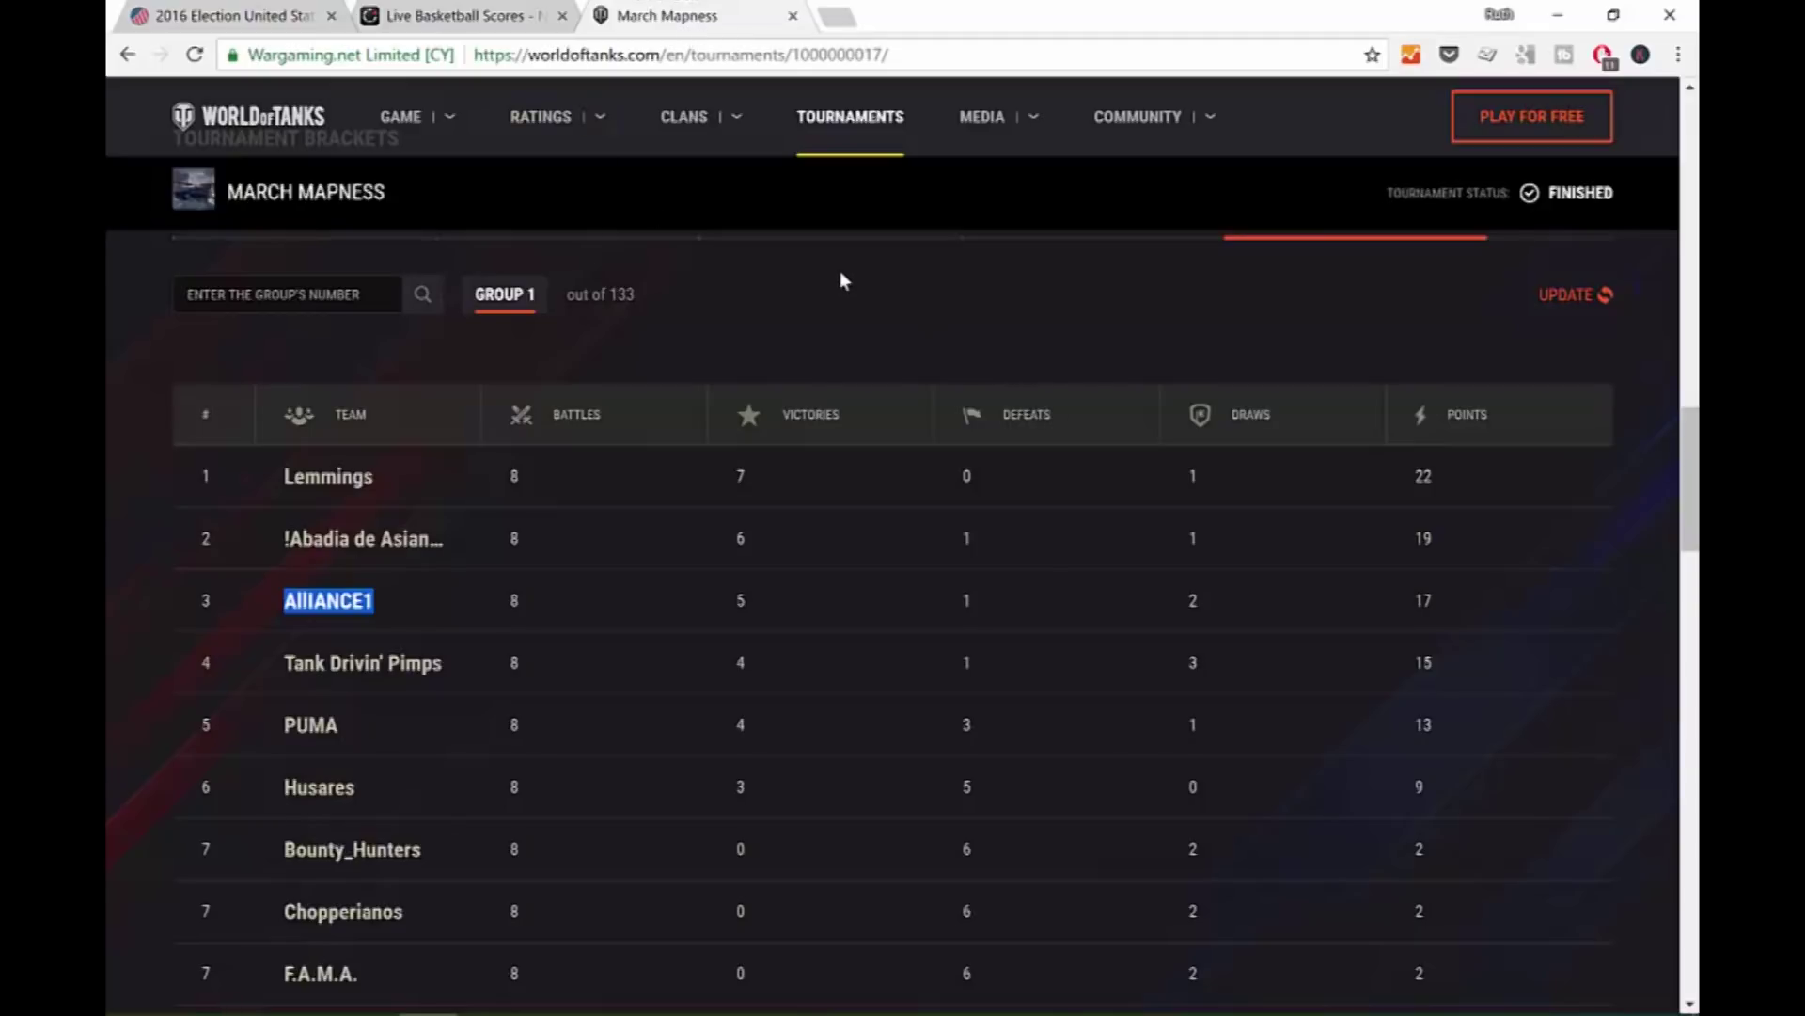
click(659, 228)
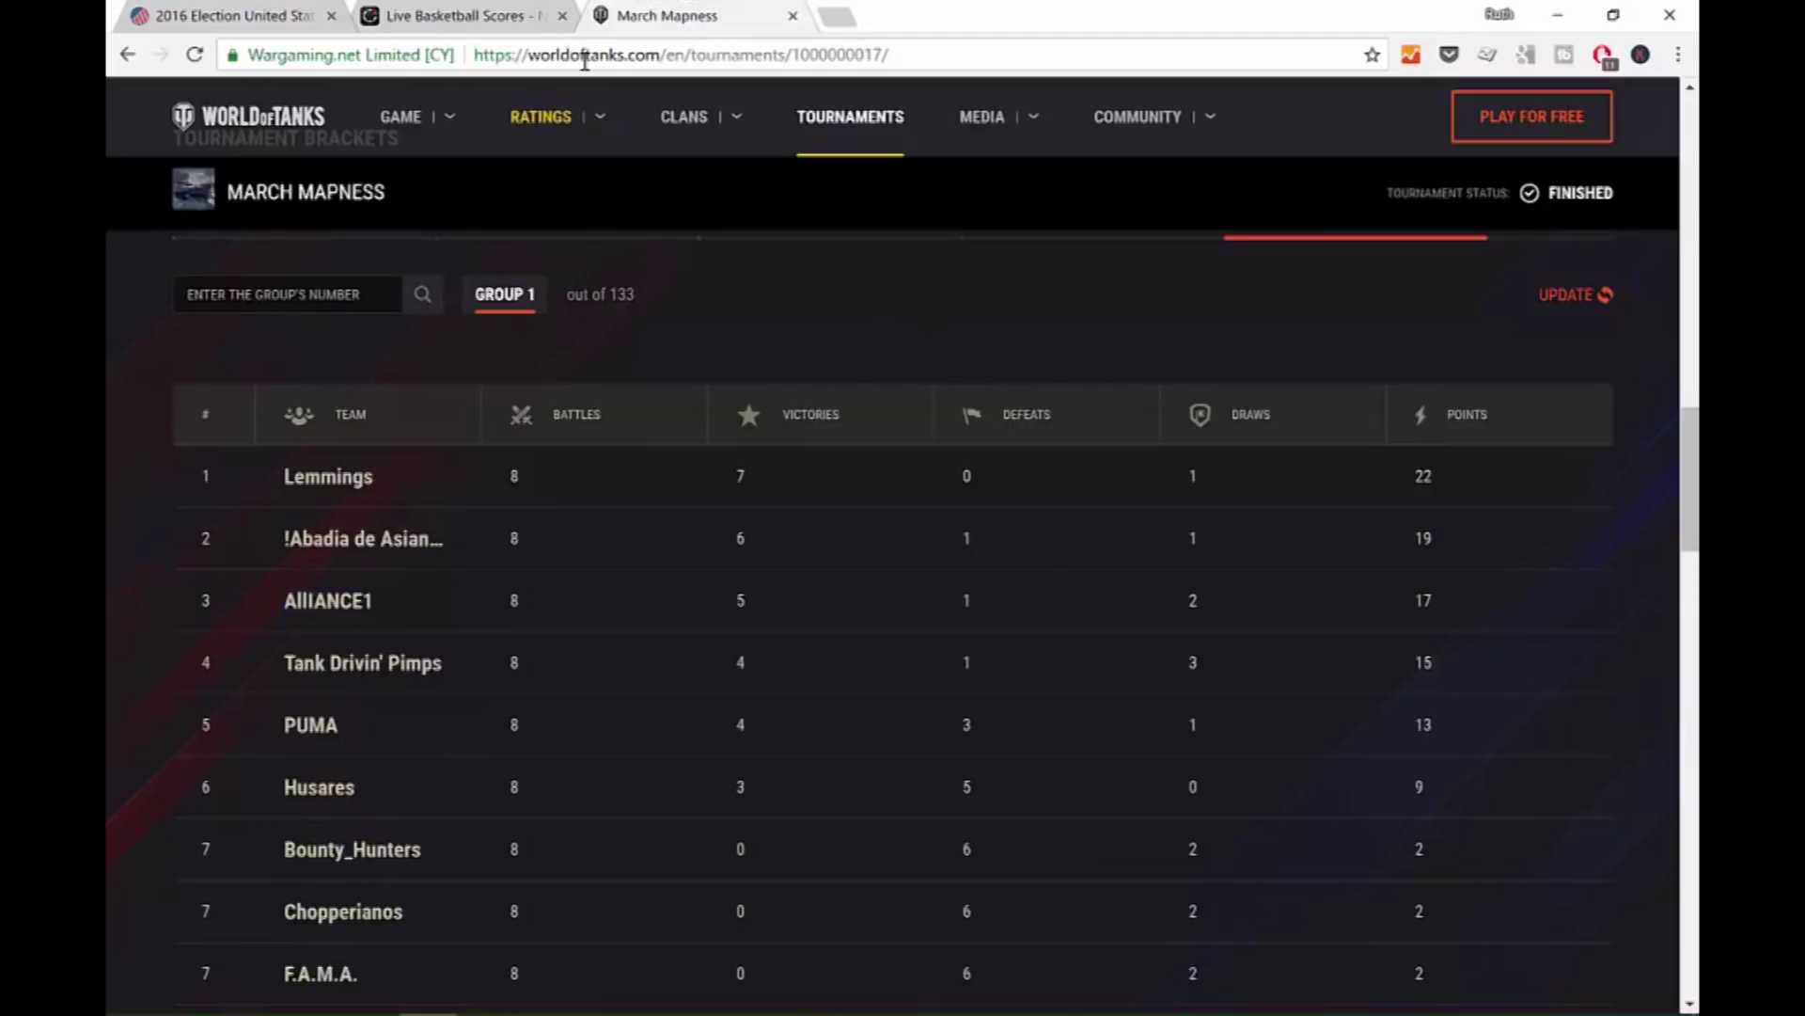
click(989, 54)
key(ctrl+c)
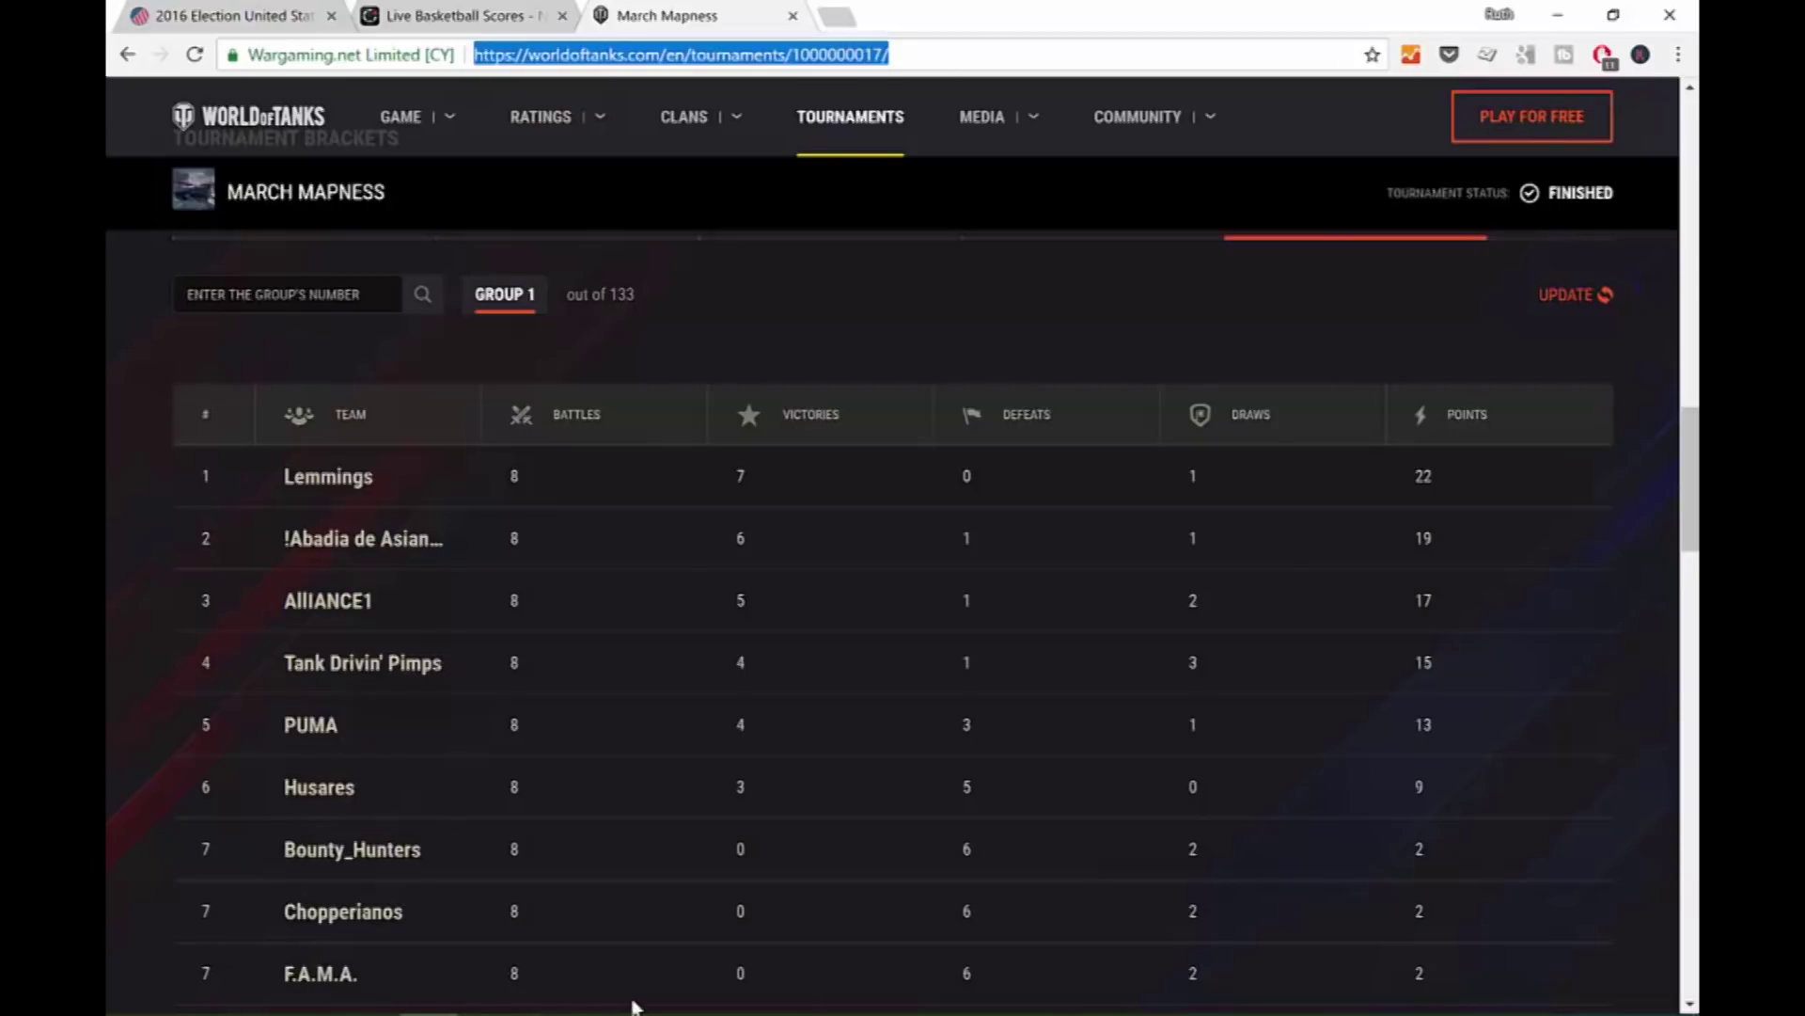
click(664, 1013)
Add the pasted March Mapness tournament URL as a Web data source.
click(222, 44)
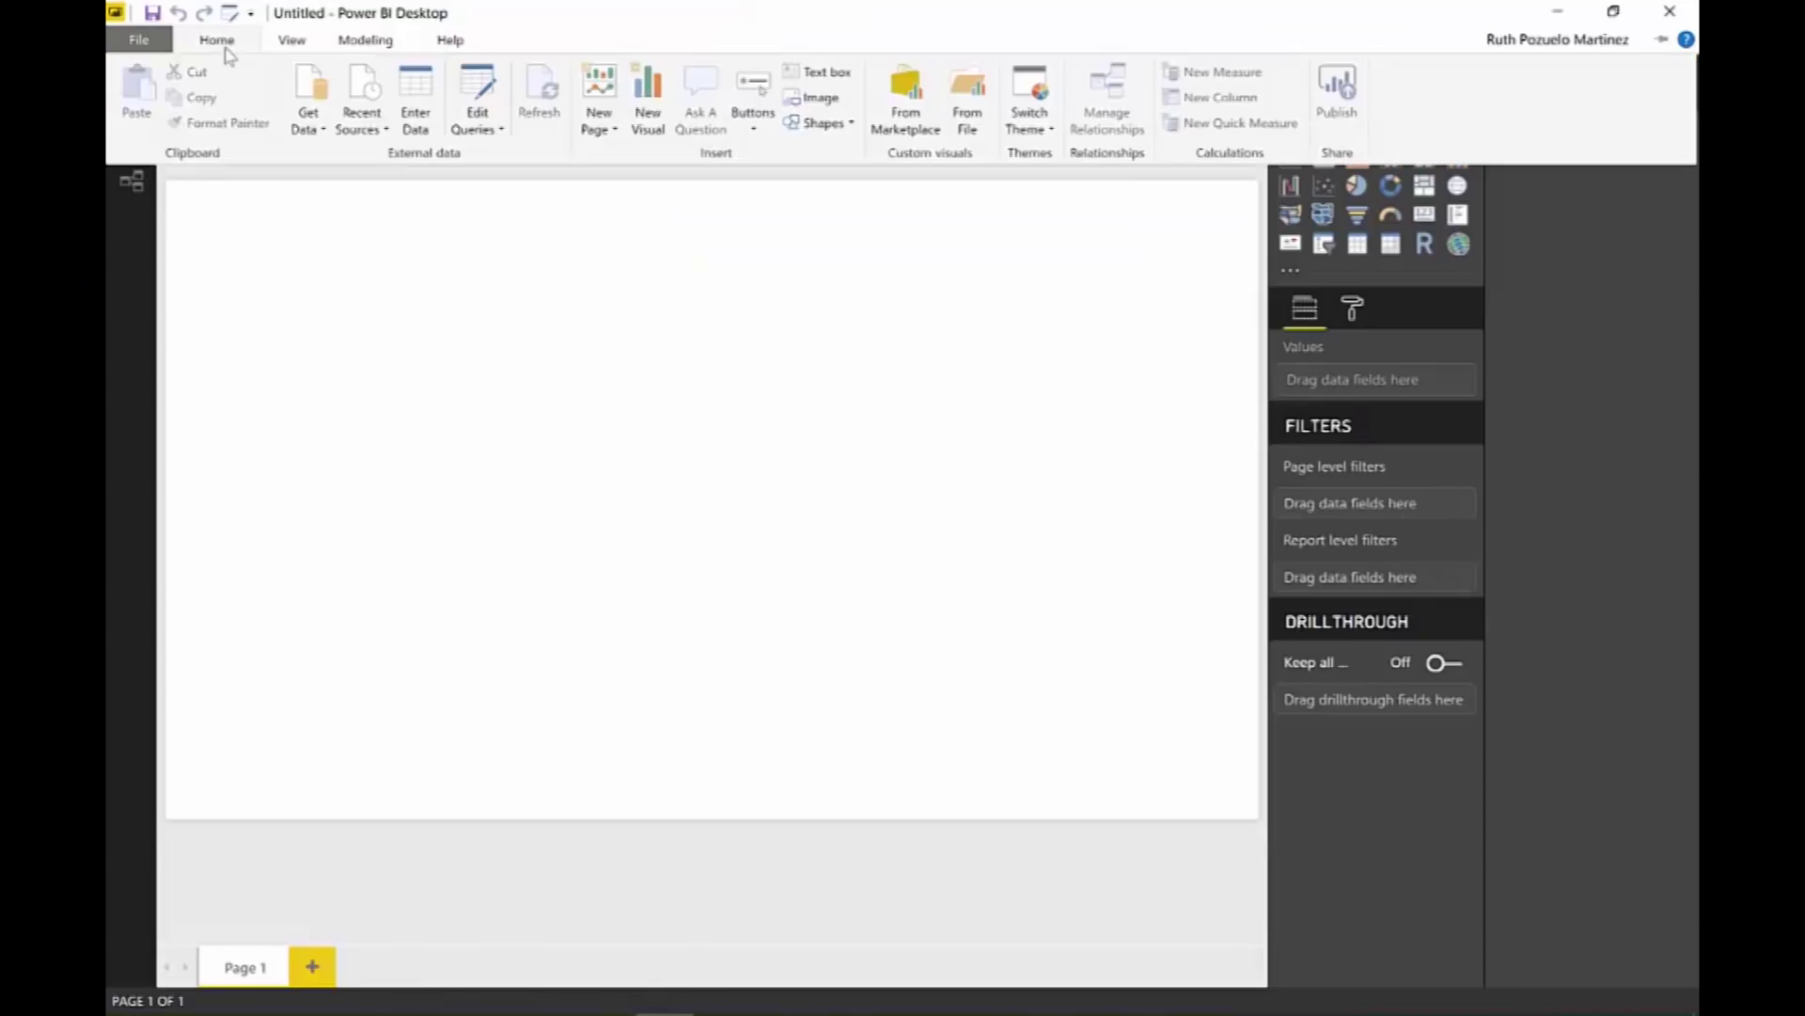
click(310, 126)
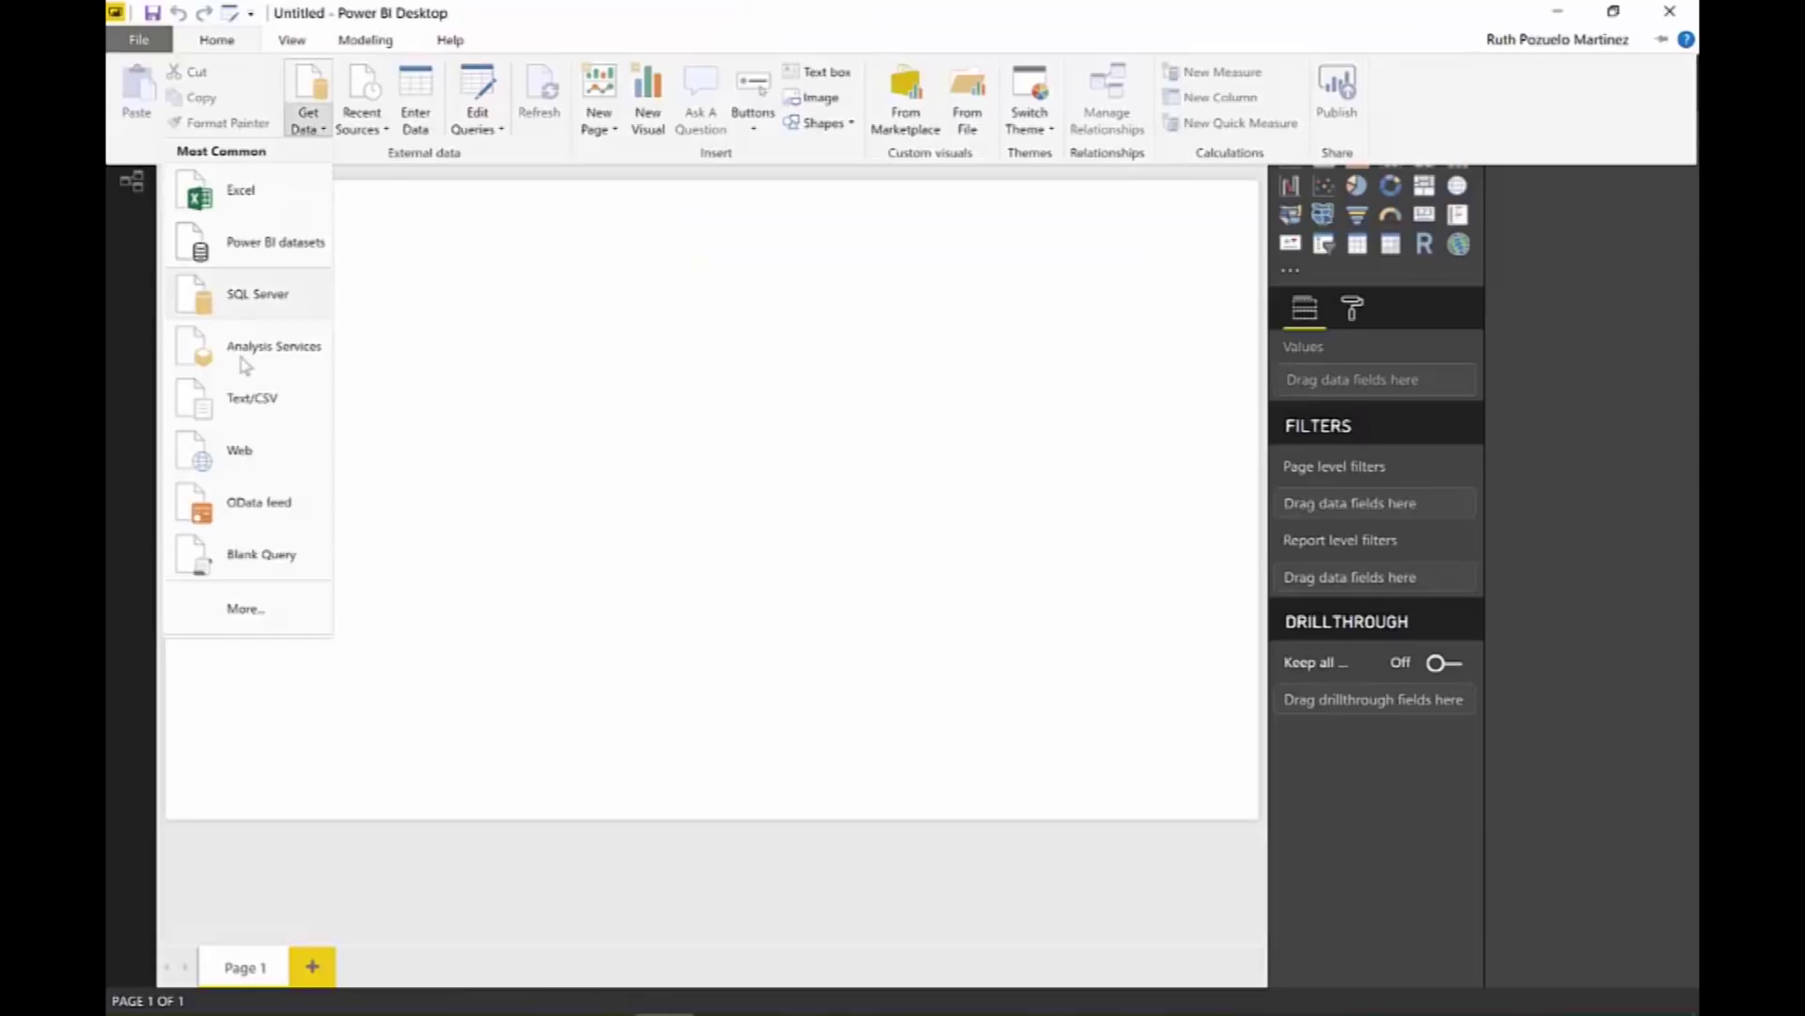
click(240, 456)
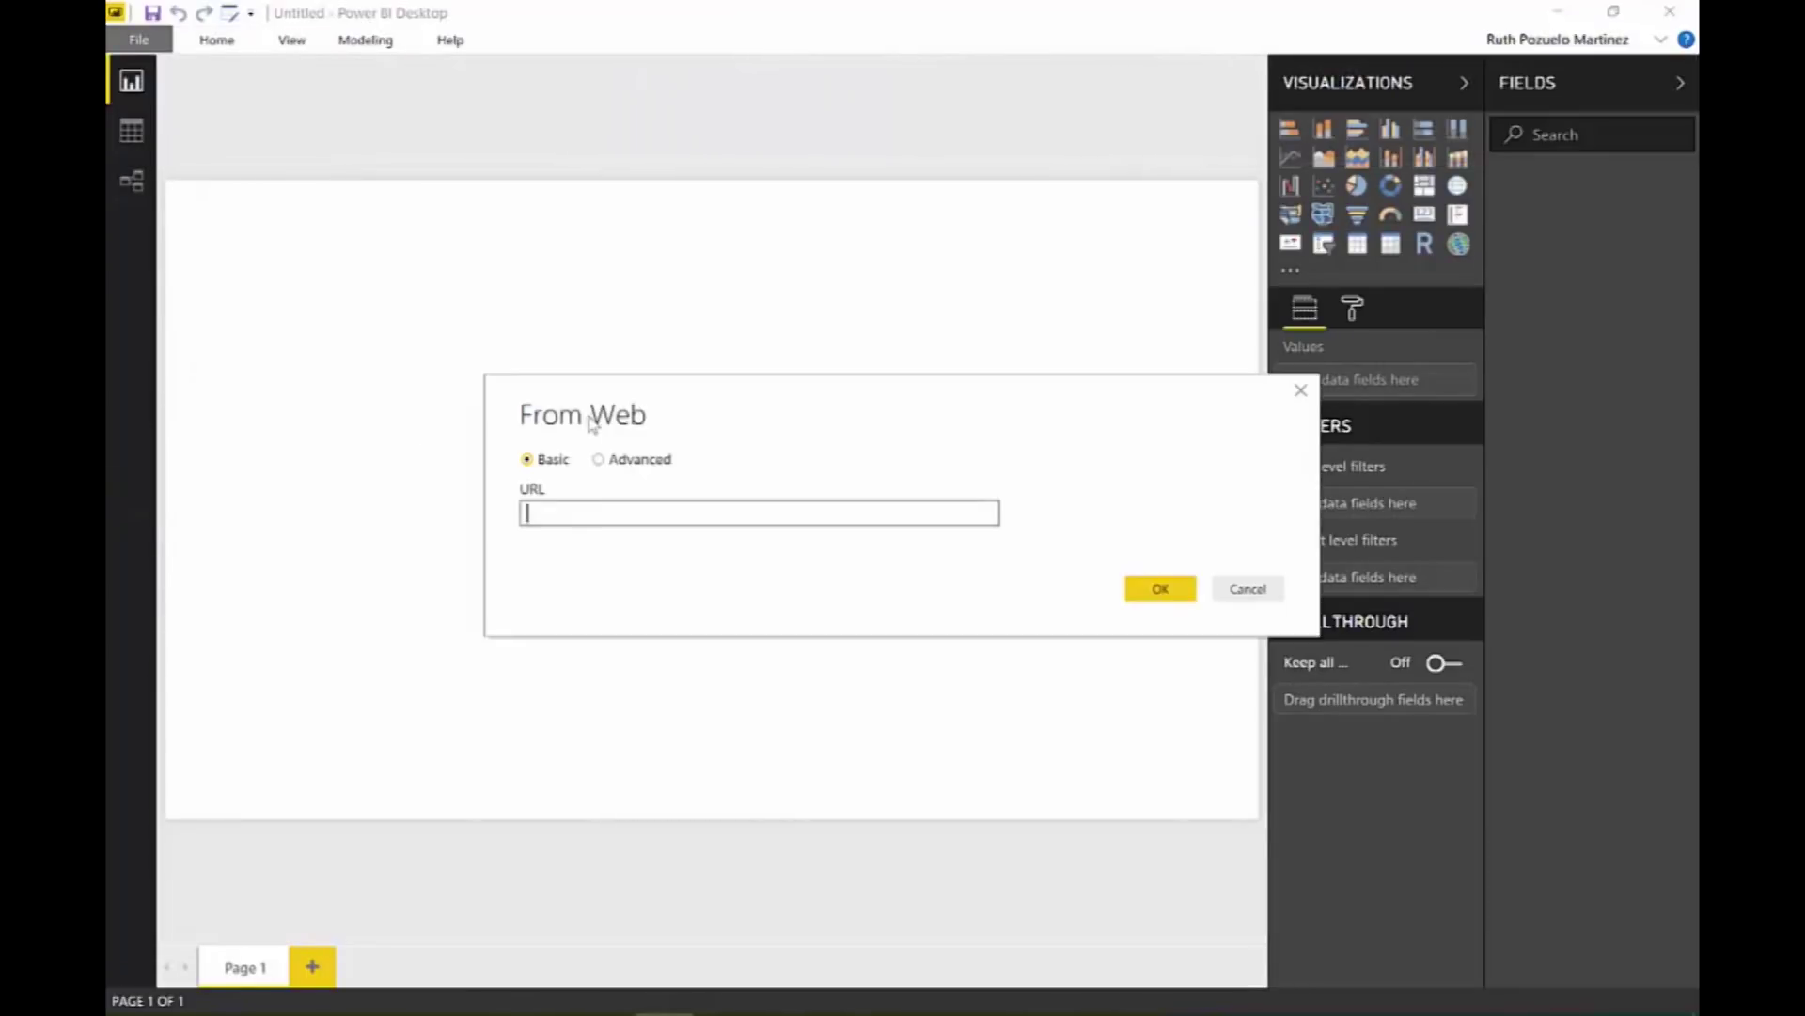
key(ctrl+v)
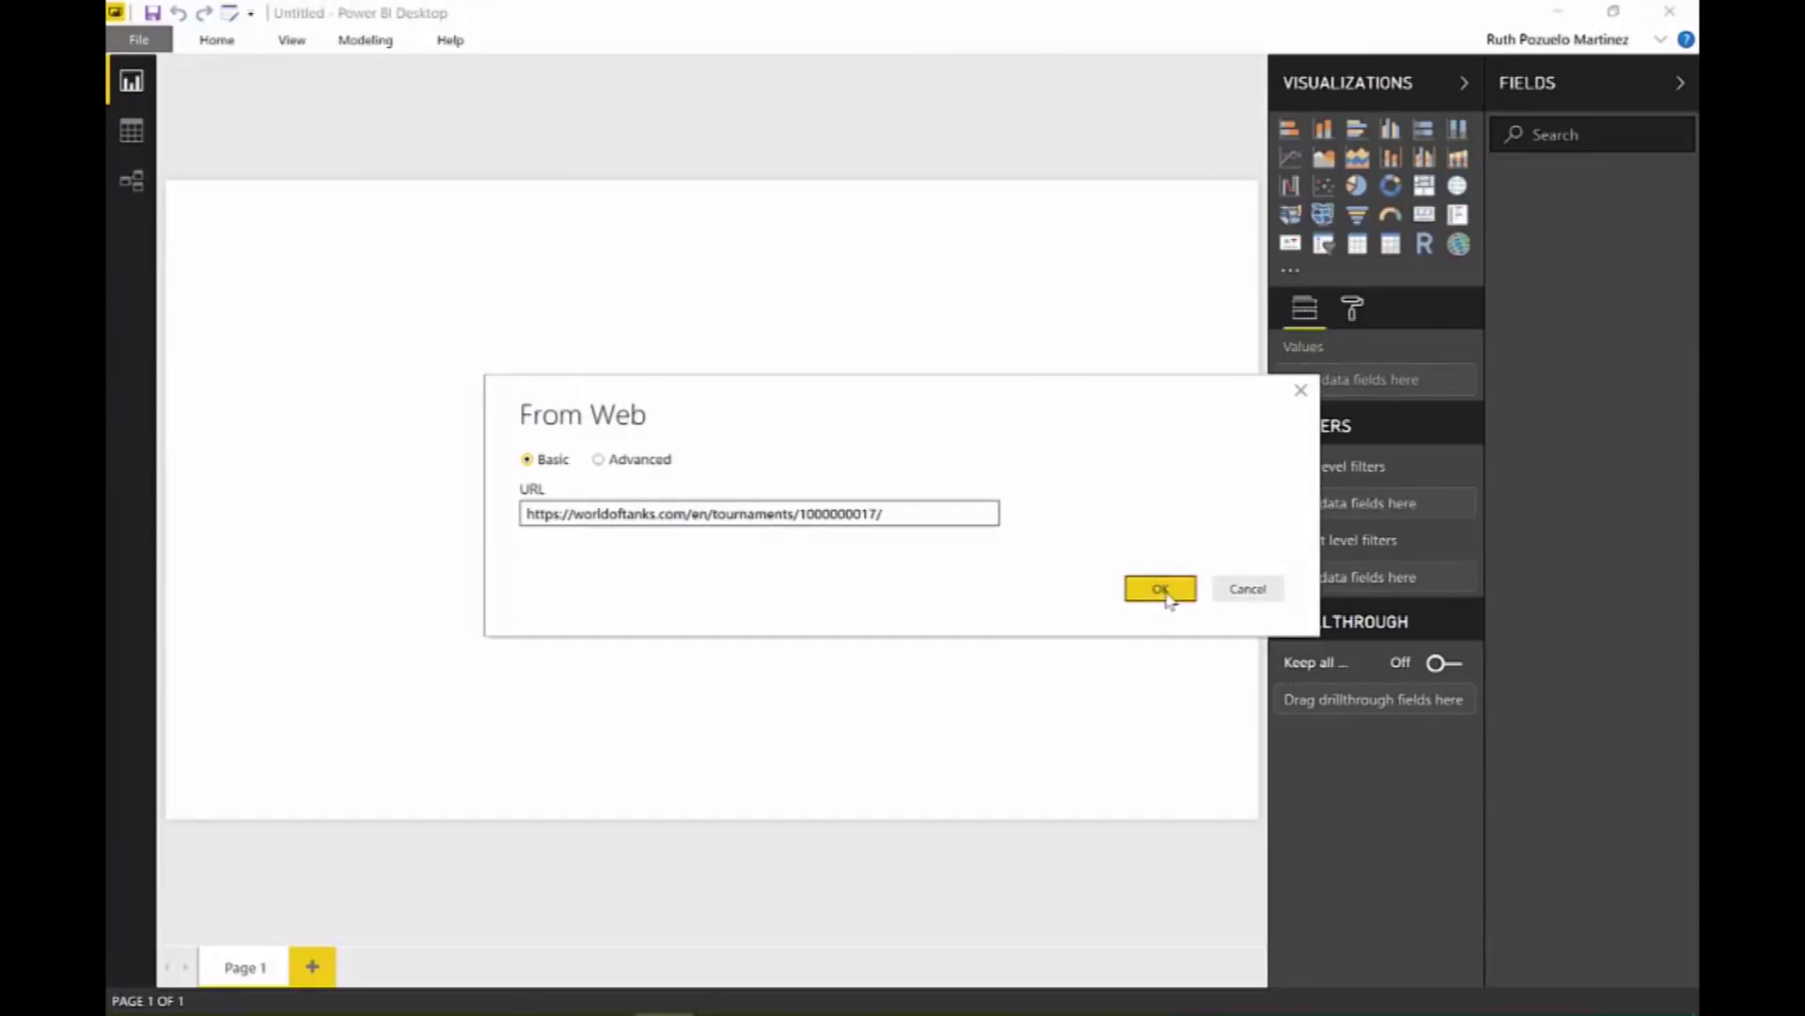
click(1173, 596)
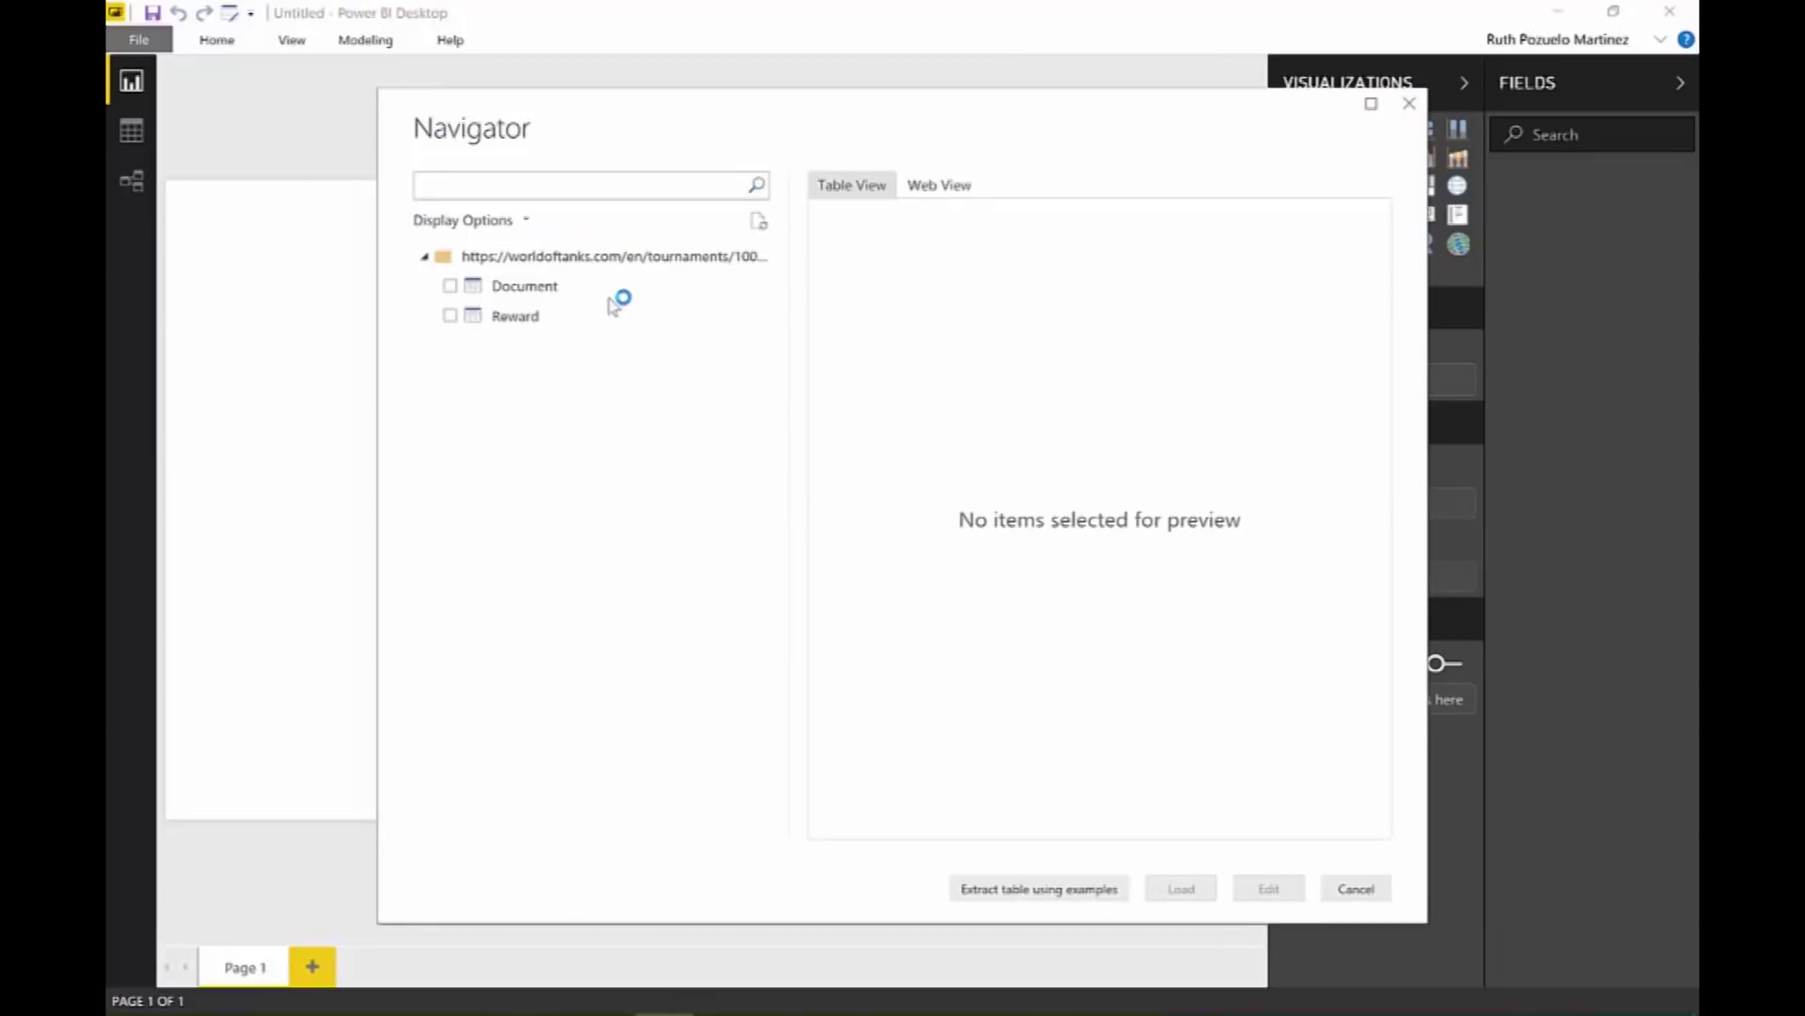
Preview the Document and Reward tables in Navigator, then go back to the tournament page in Chrome.
click(554, 285)
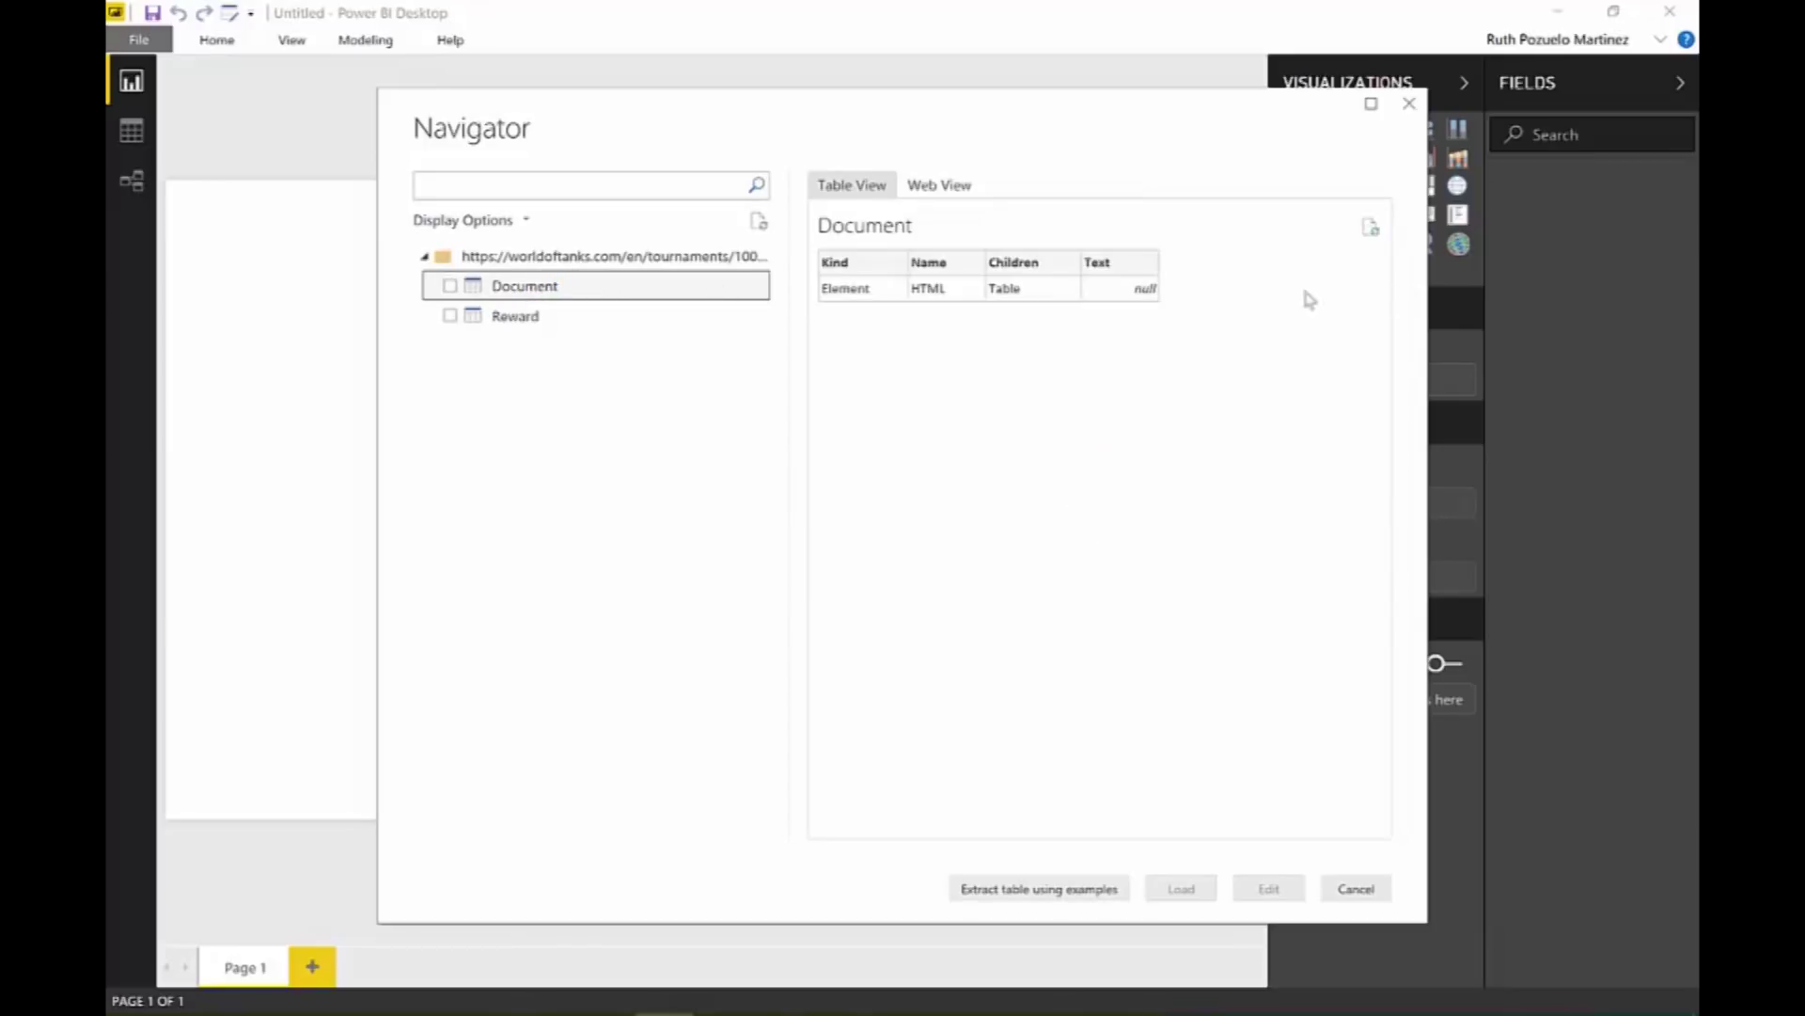
click(541, 319)
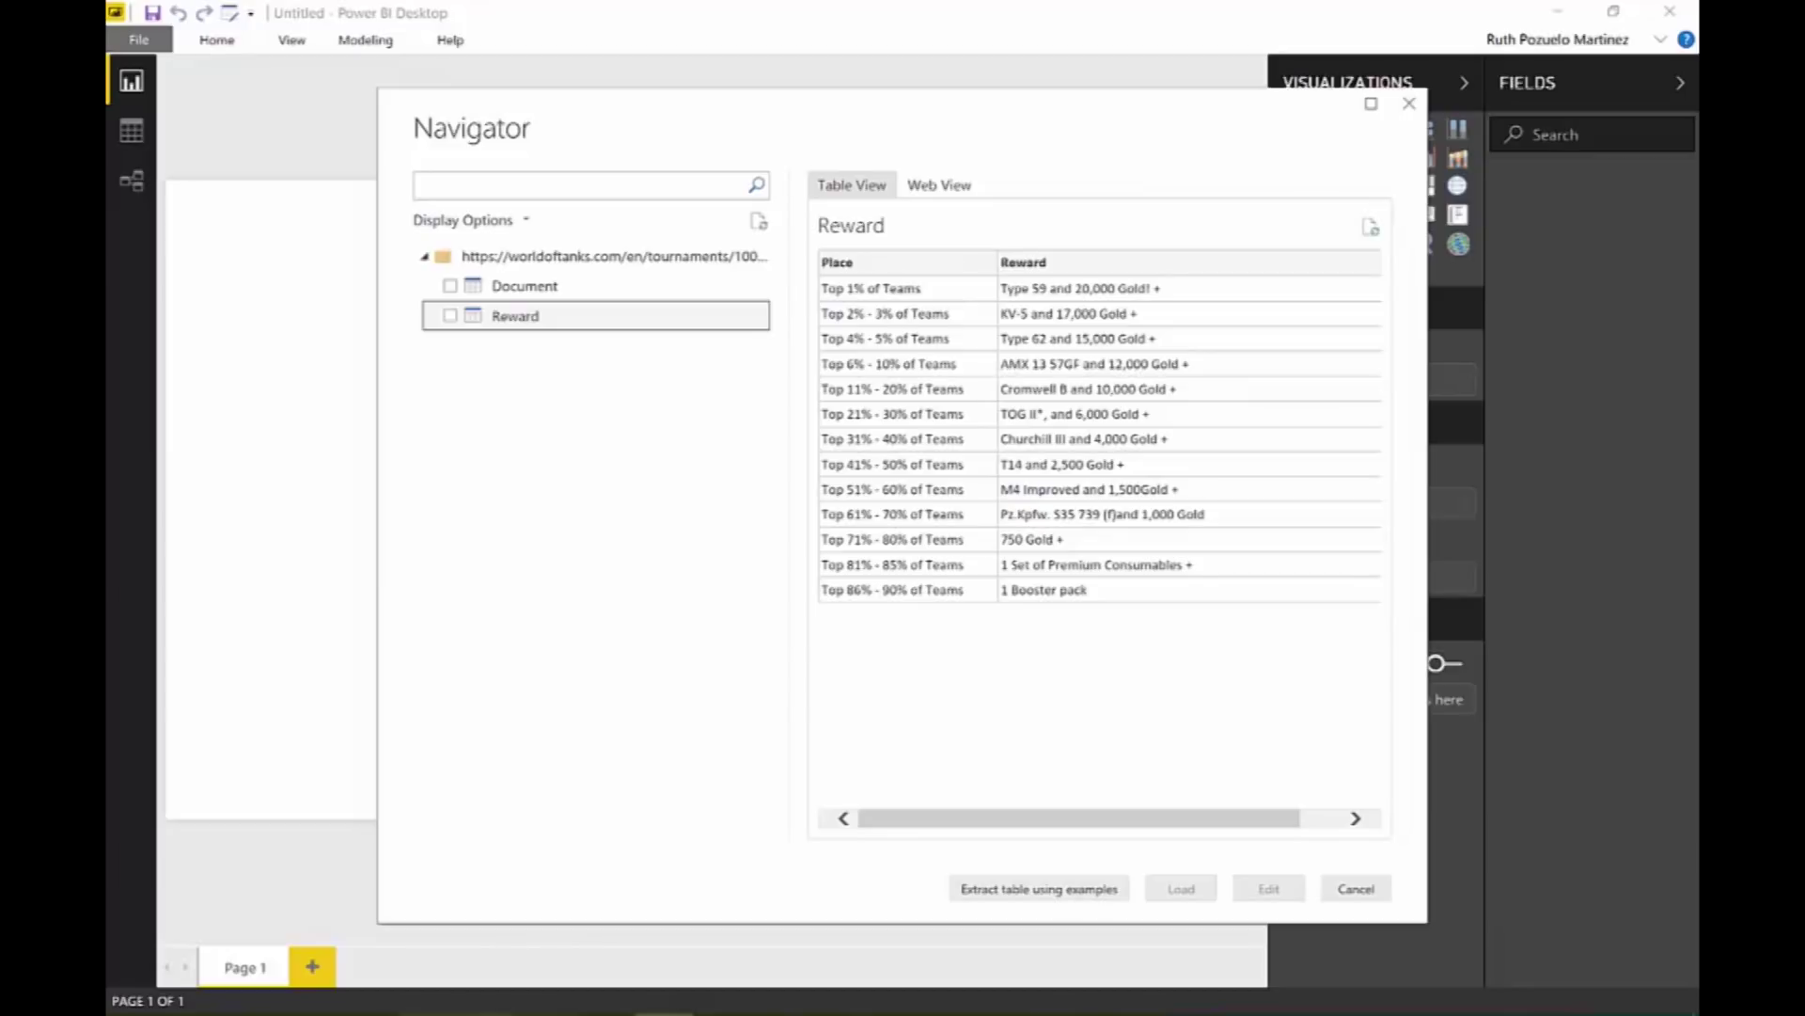
key(alt+Tab)
scroll(816, 715, up, 20)
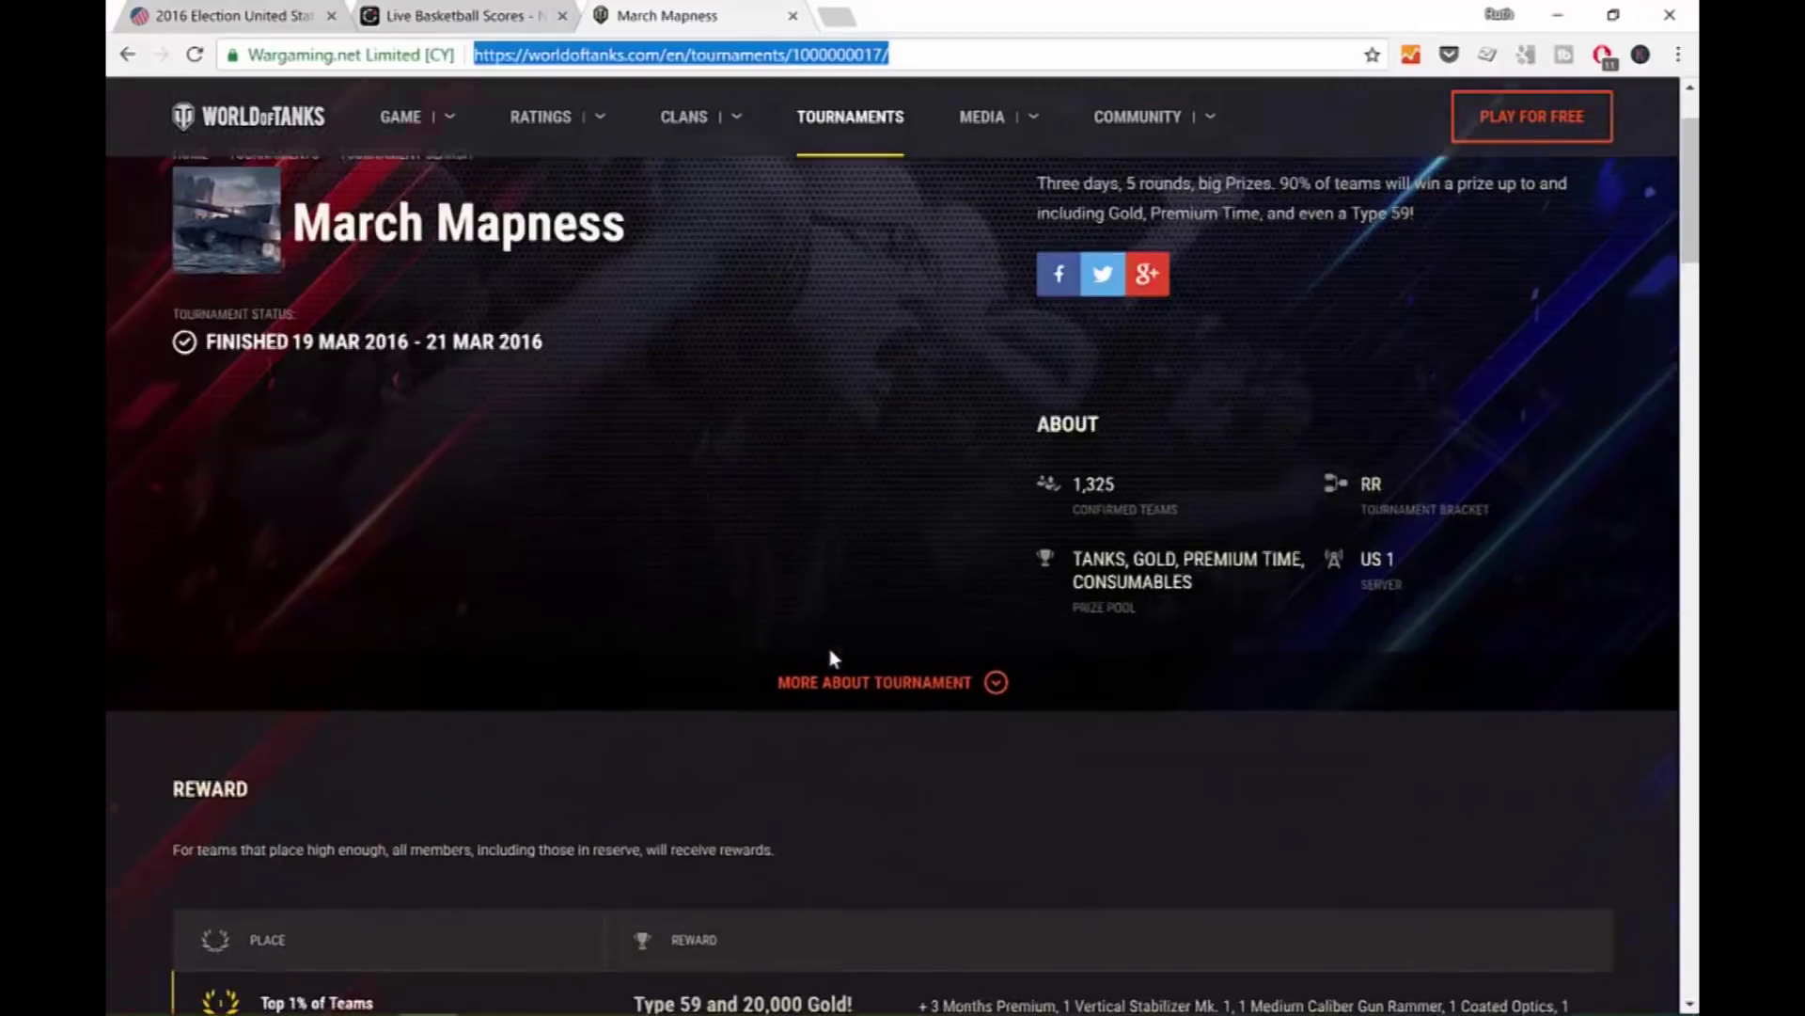
Scroll the tournament page to look over the Group 1 standings table.
scroll(829, 657, down, 8)
scroll(718, 639, down, 15)
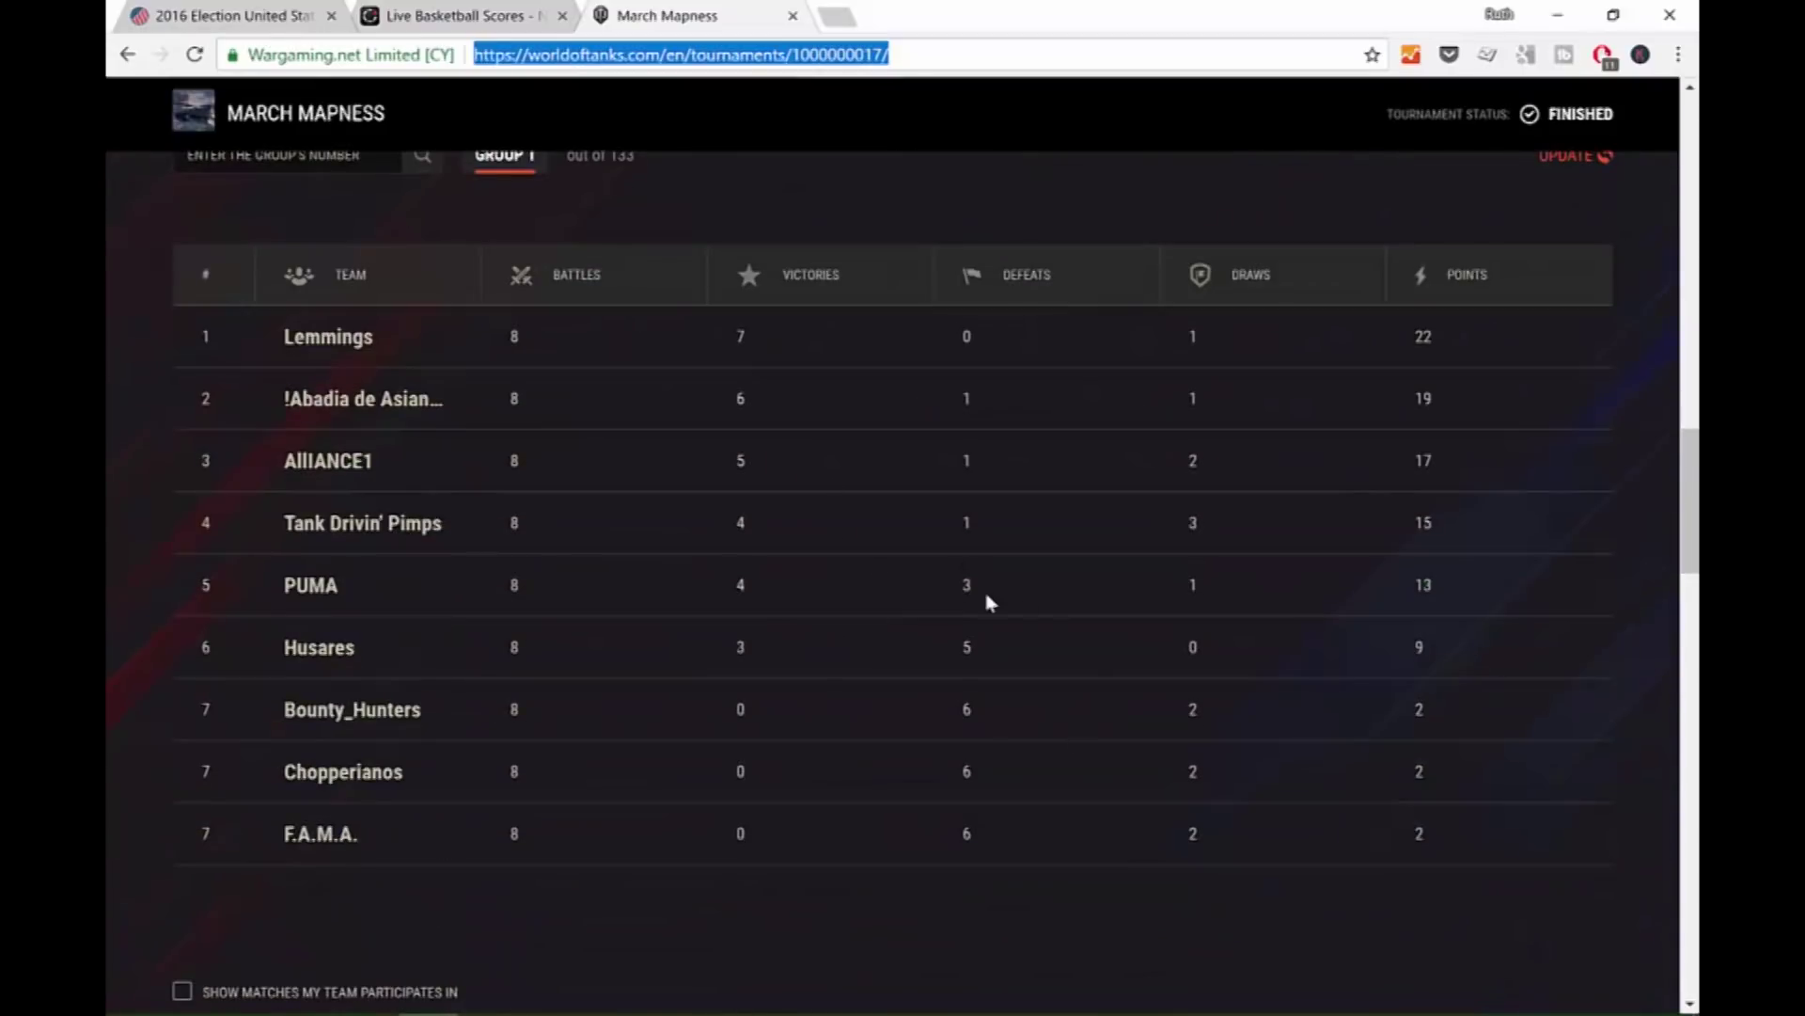
scroll(987, 596, up, 3)
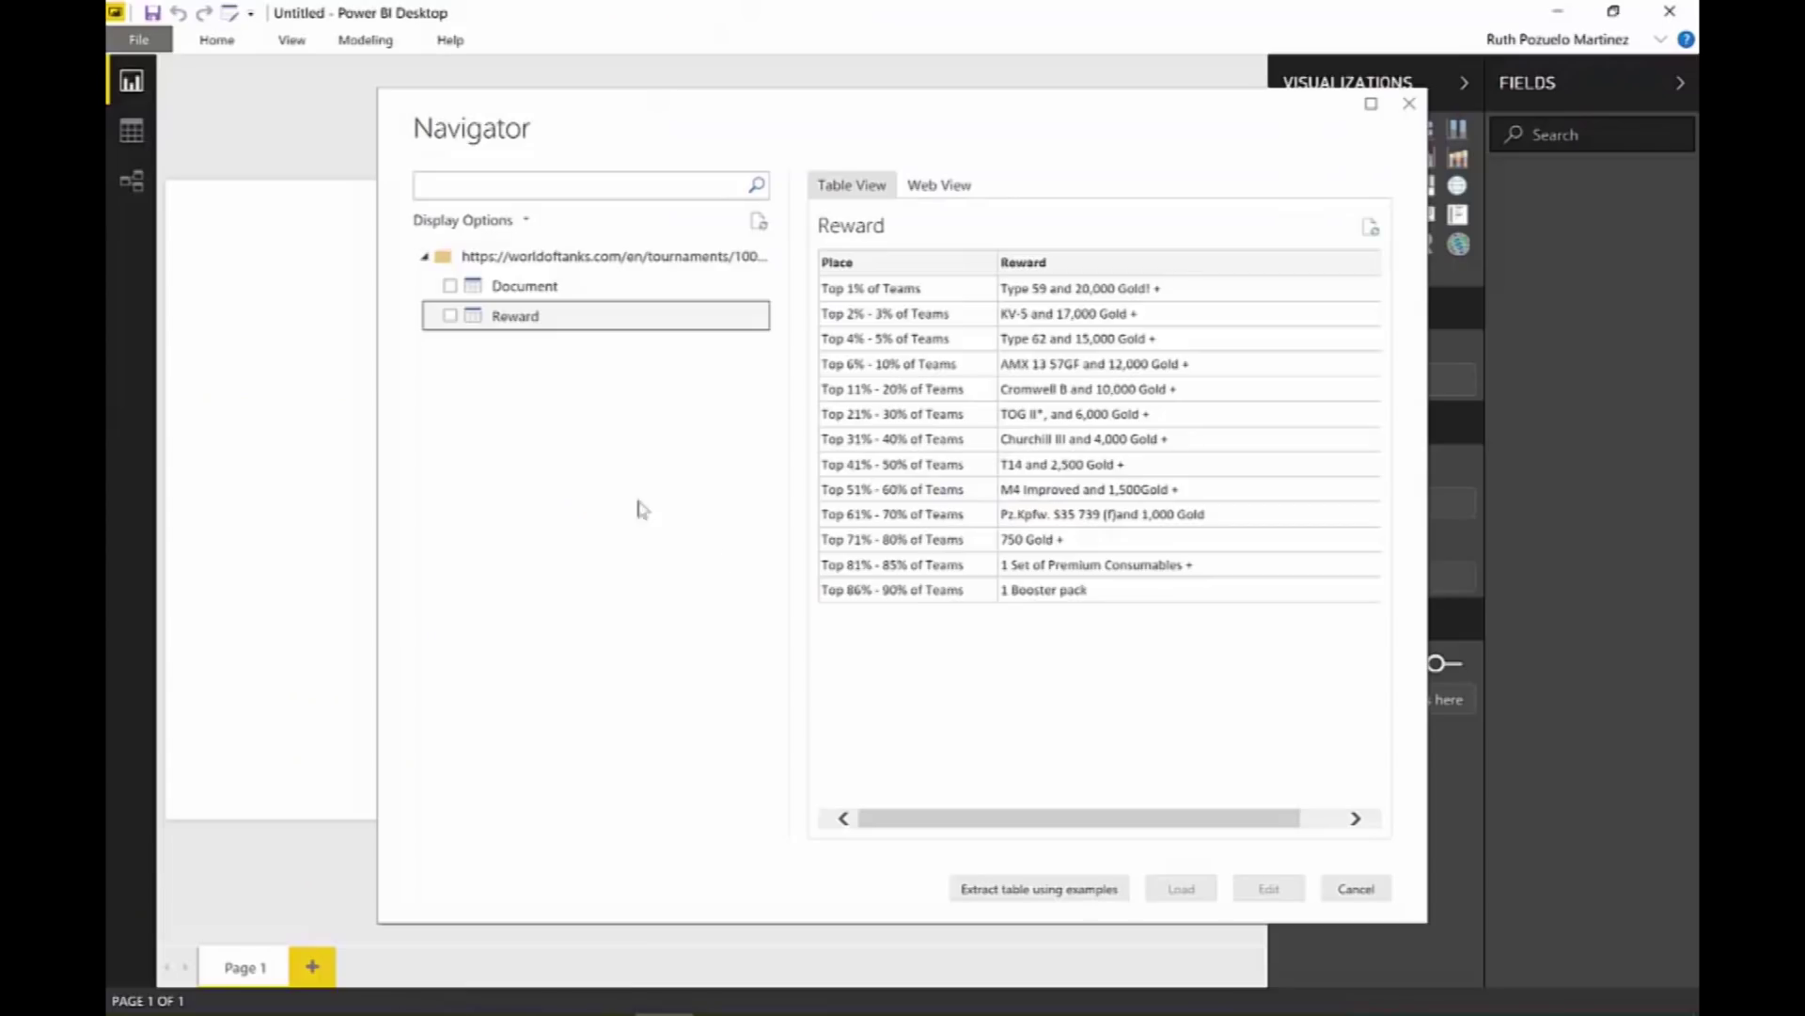
Start Extract Table Using Examples and scroll the page preview down to the Group 1 standings.
click(1057, 891)
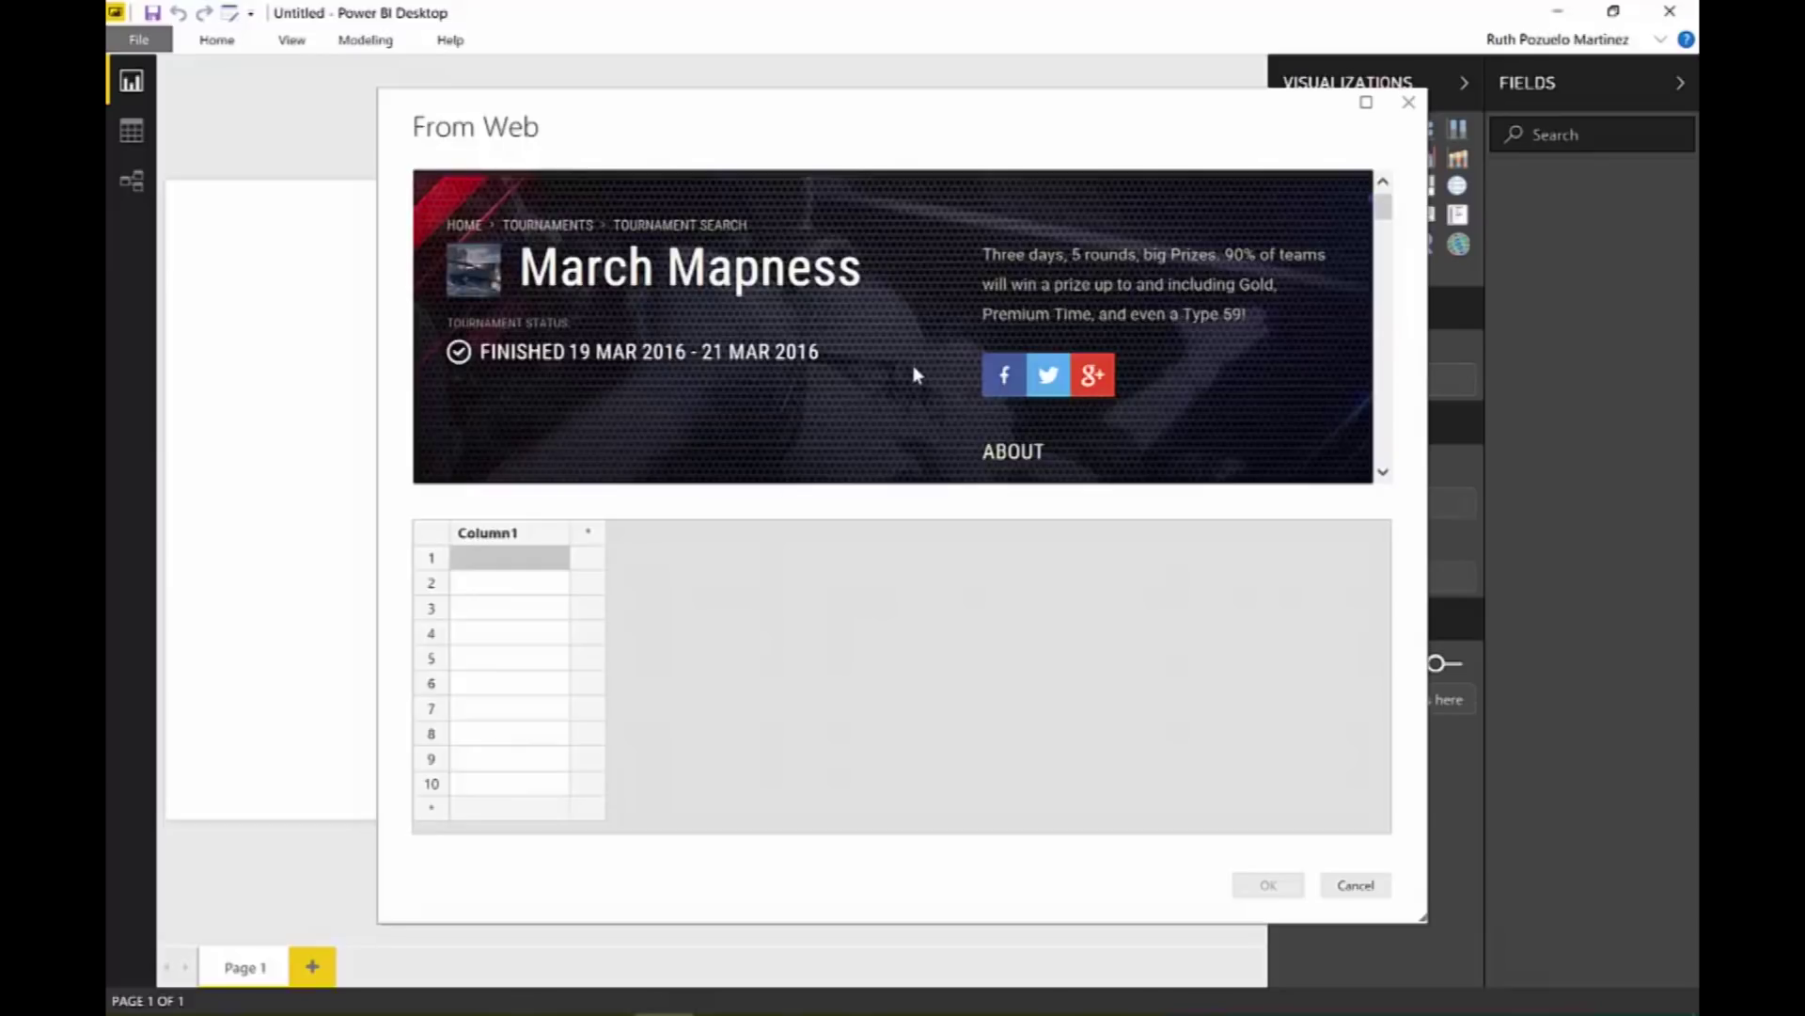
scroll(917, 374, down, 10)
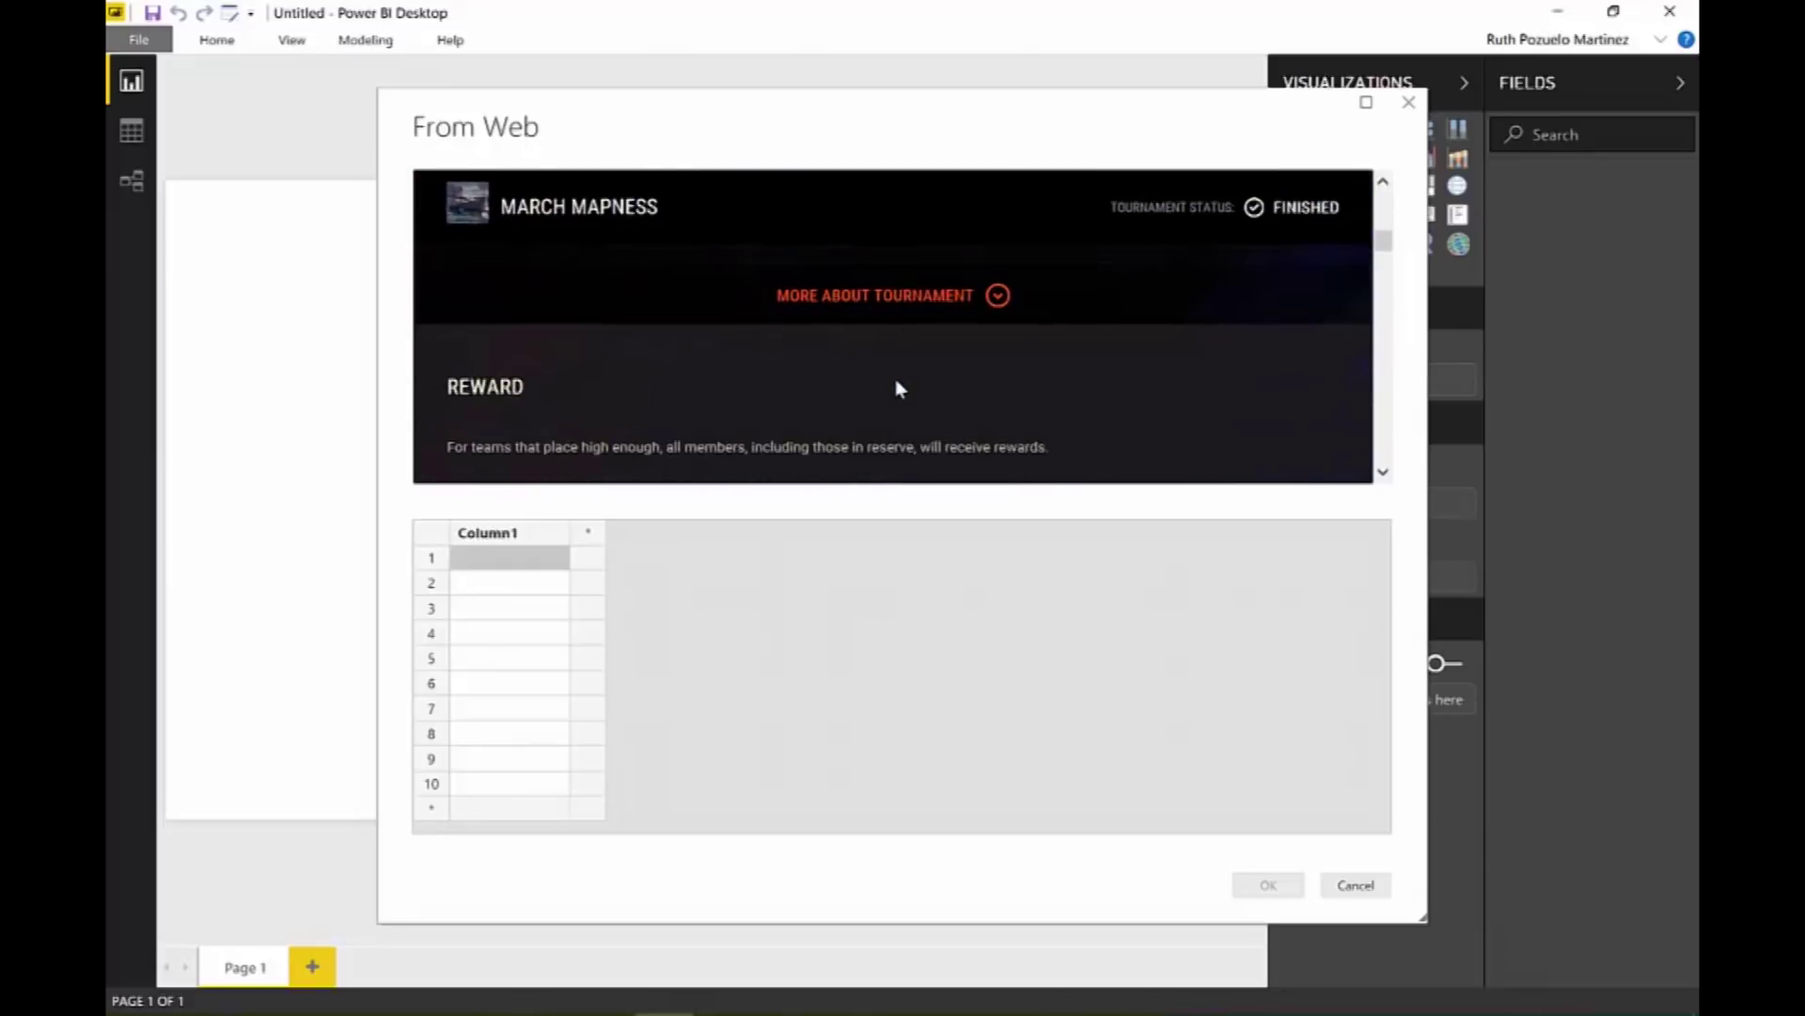
scroll(900, 387, up, 10)
scroll(904, 376, down, 4)
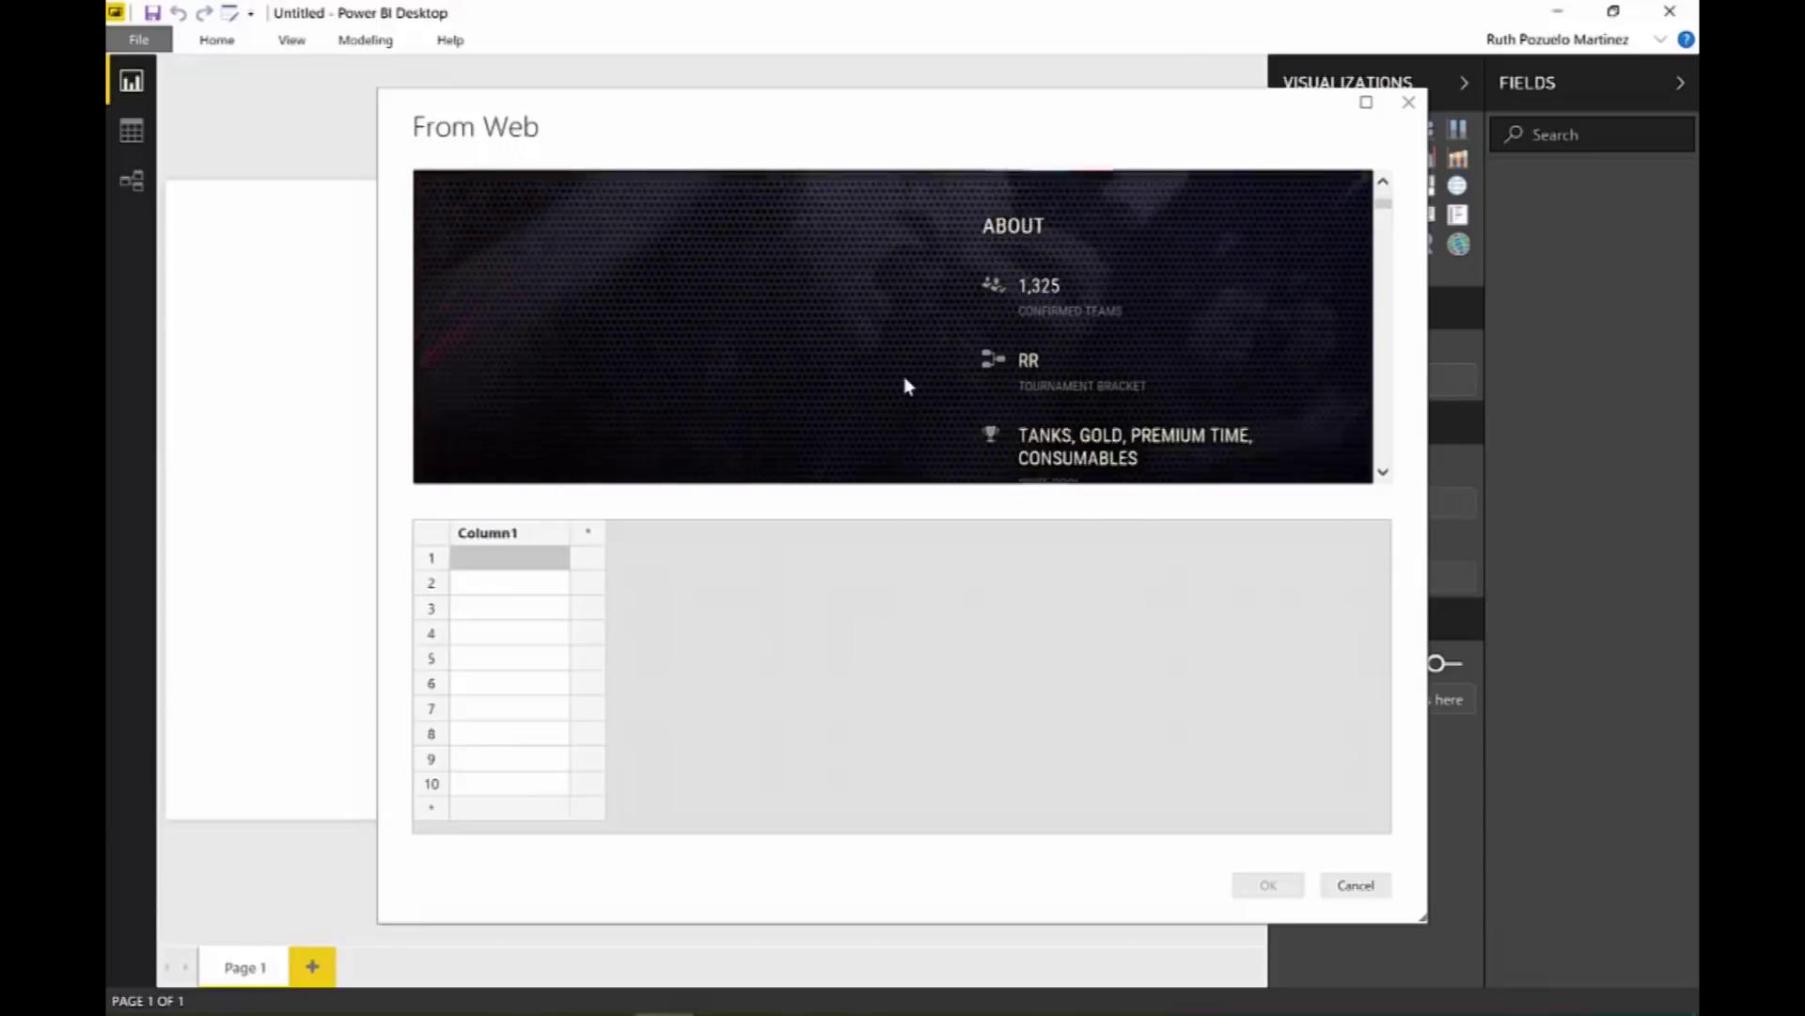
scroll(904, 376, down, 1)
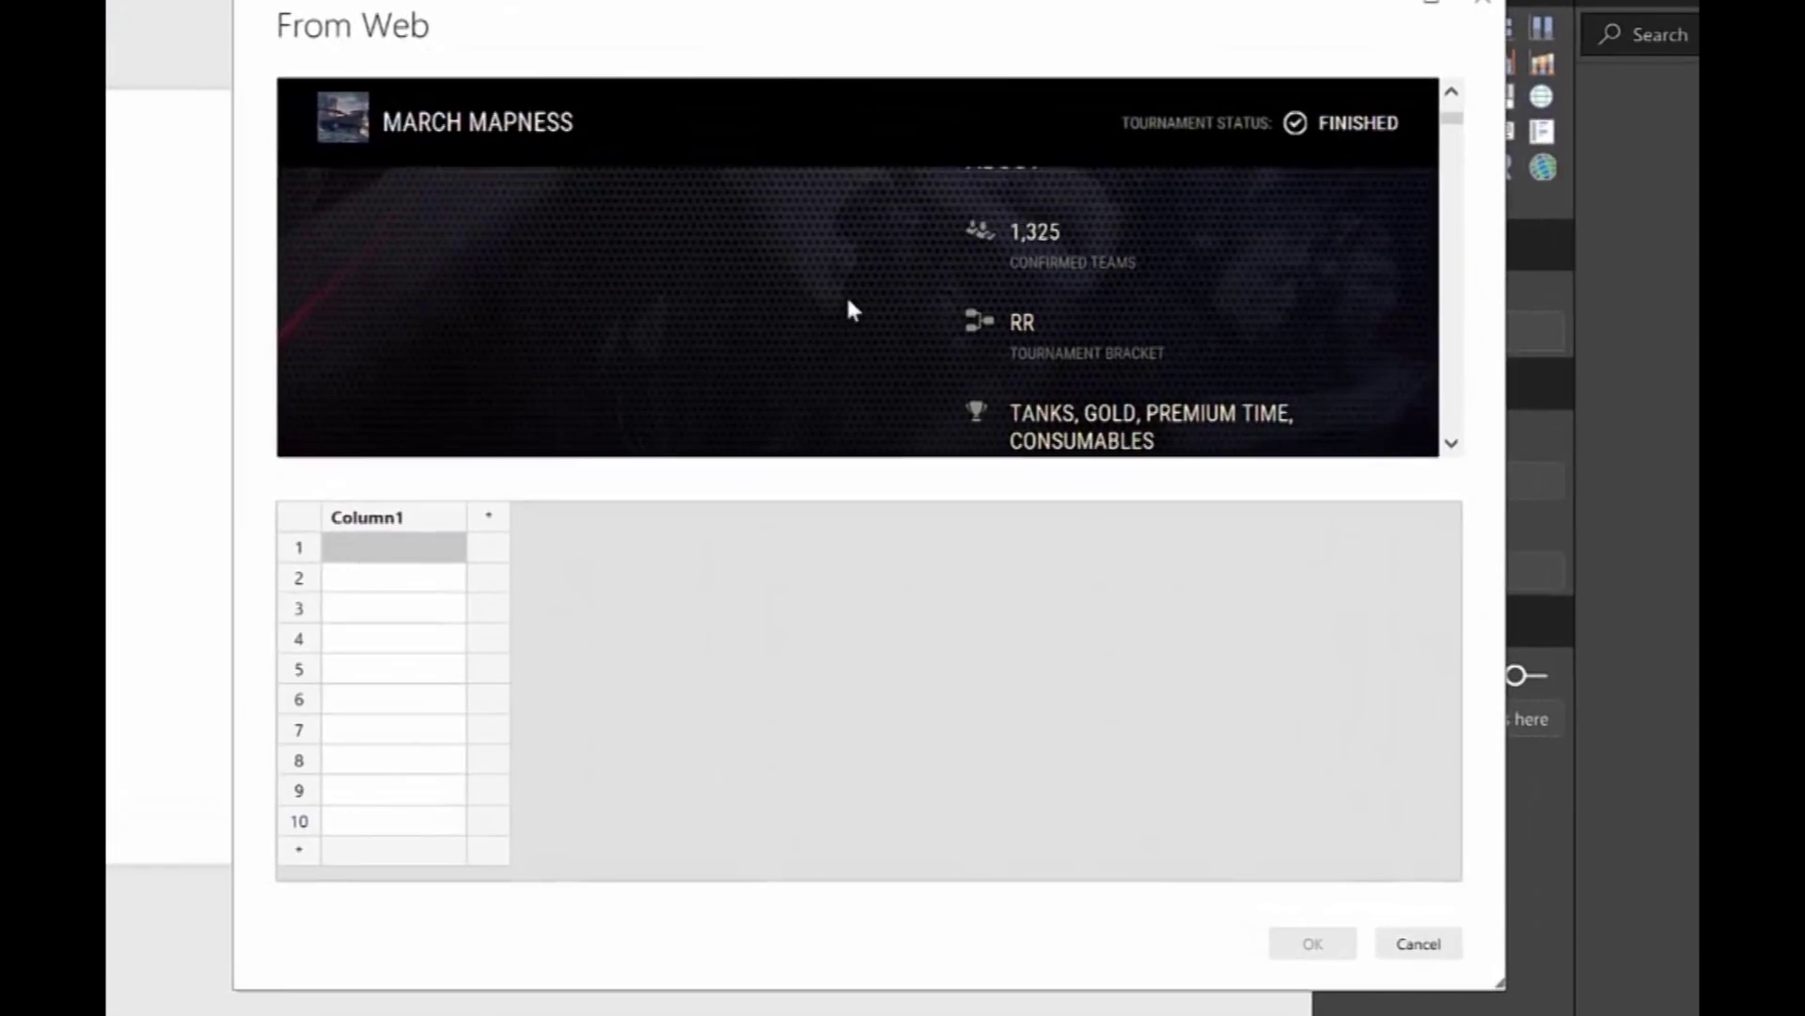
scroll(878, 330, down, 5)
scroll(848, 323, down, 3)
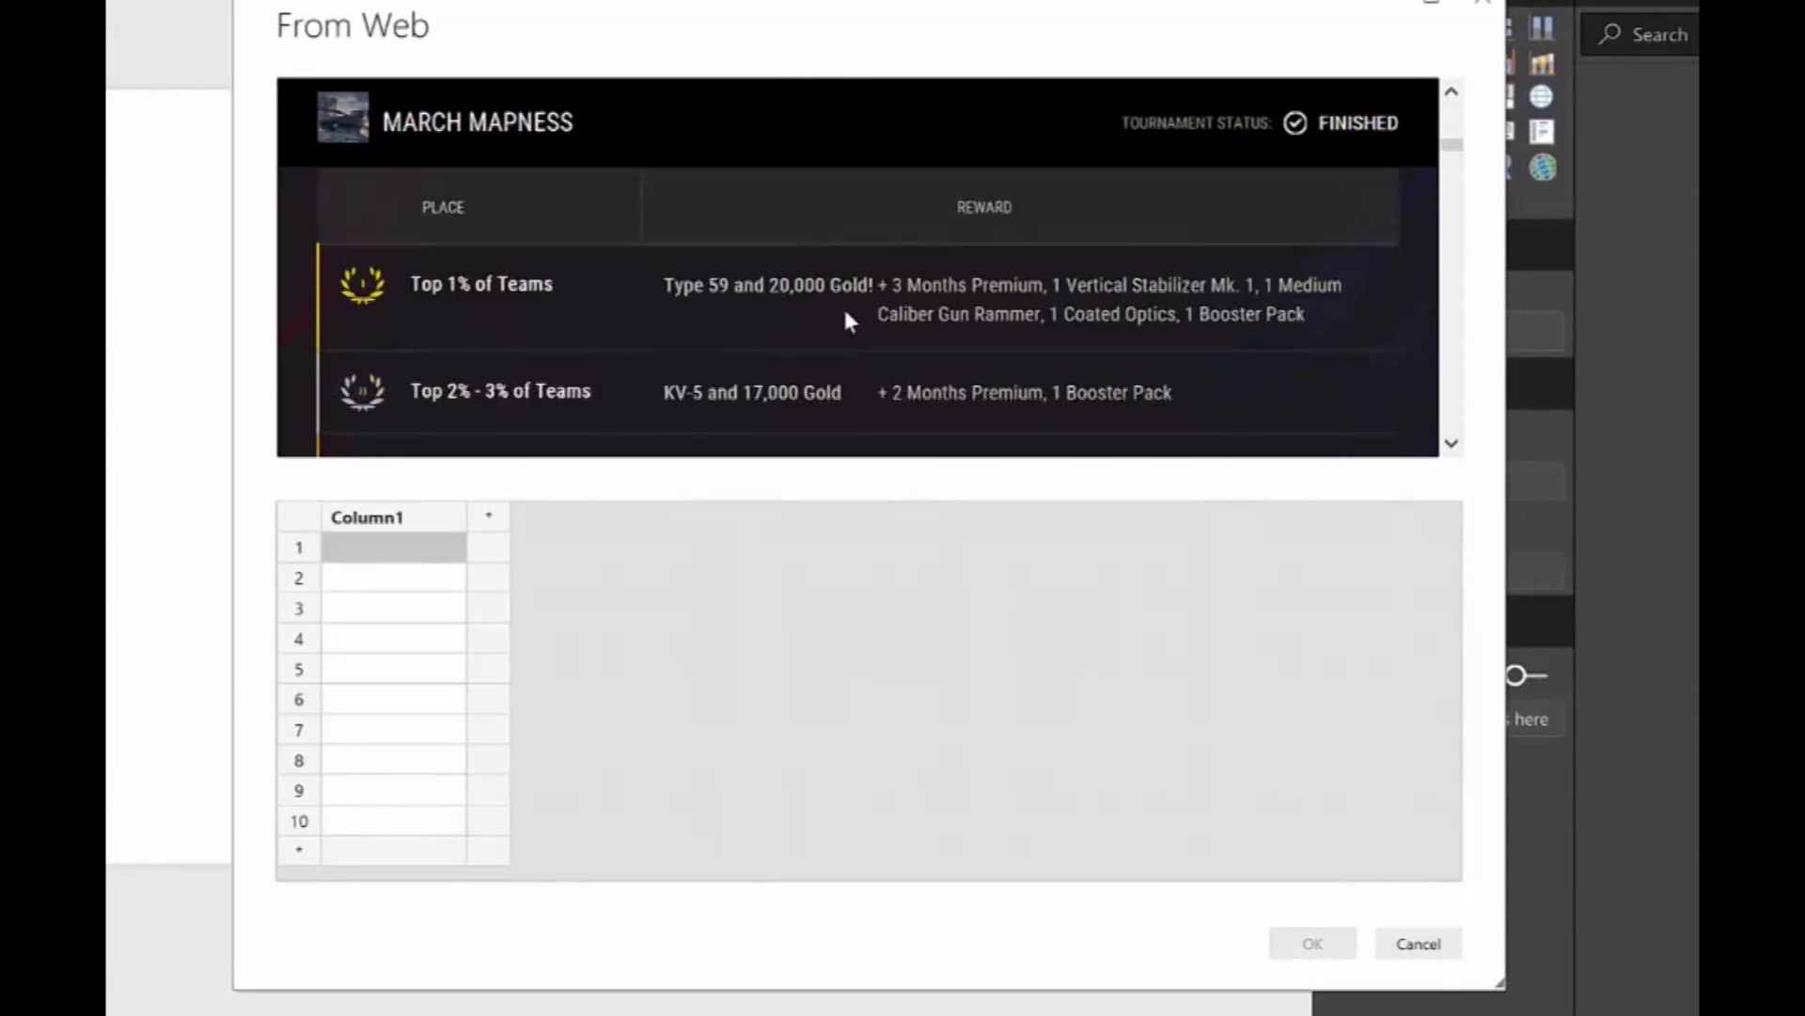
scroll(849, 324, down, 3)
scroll(846, 320, down, 10)
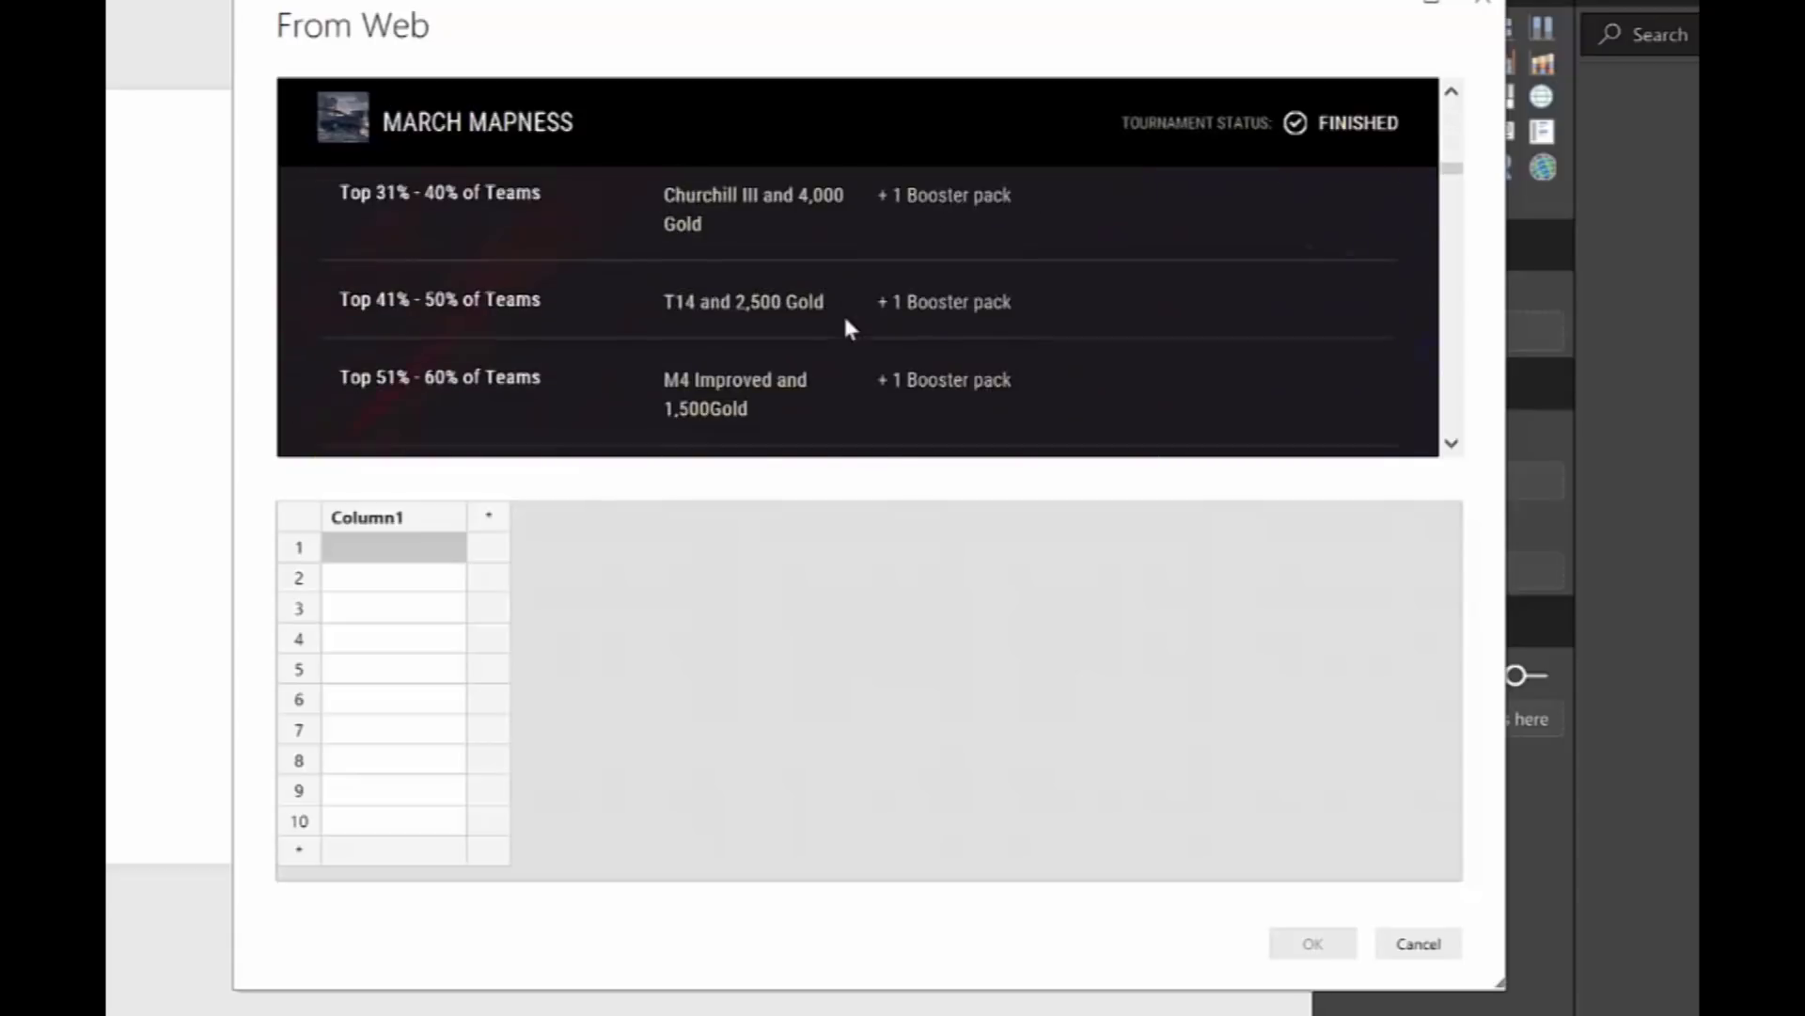
scroll(844, 319, down, 1)
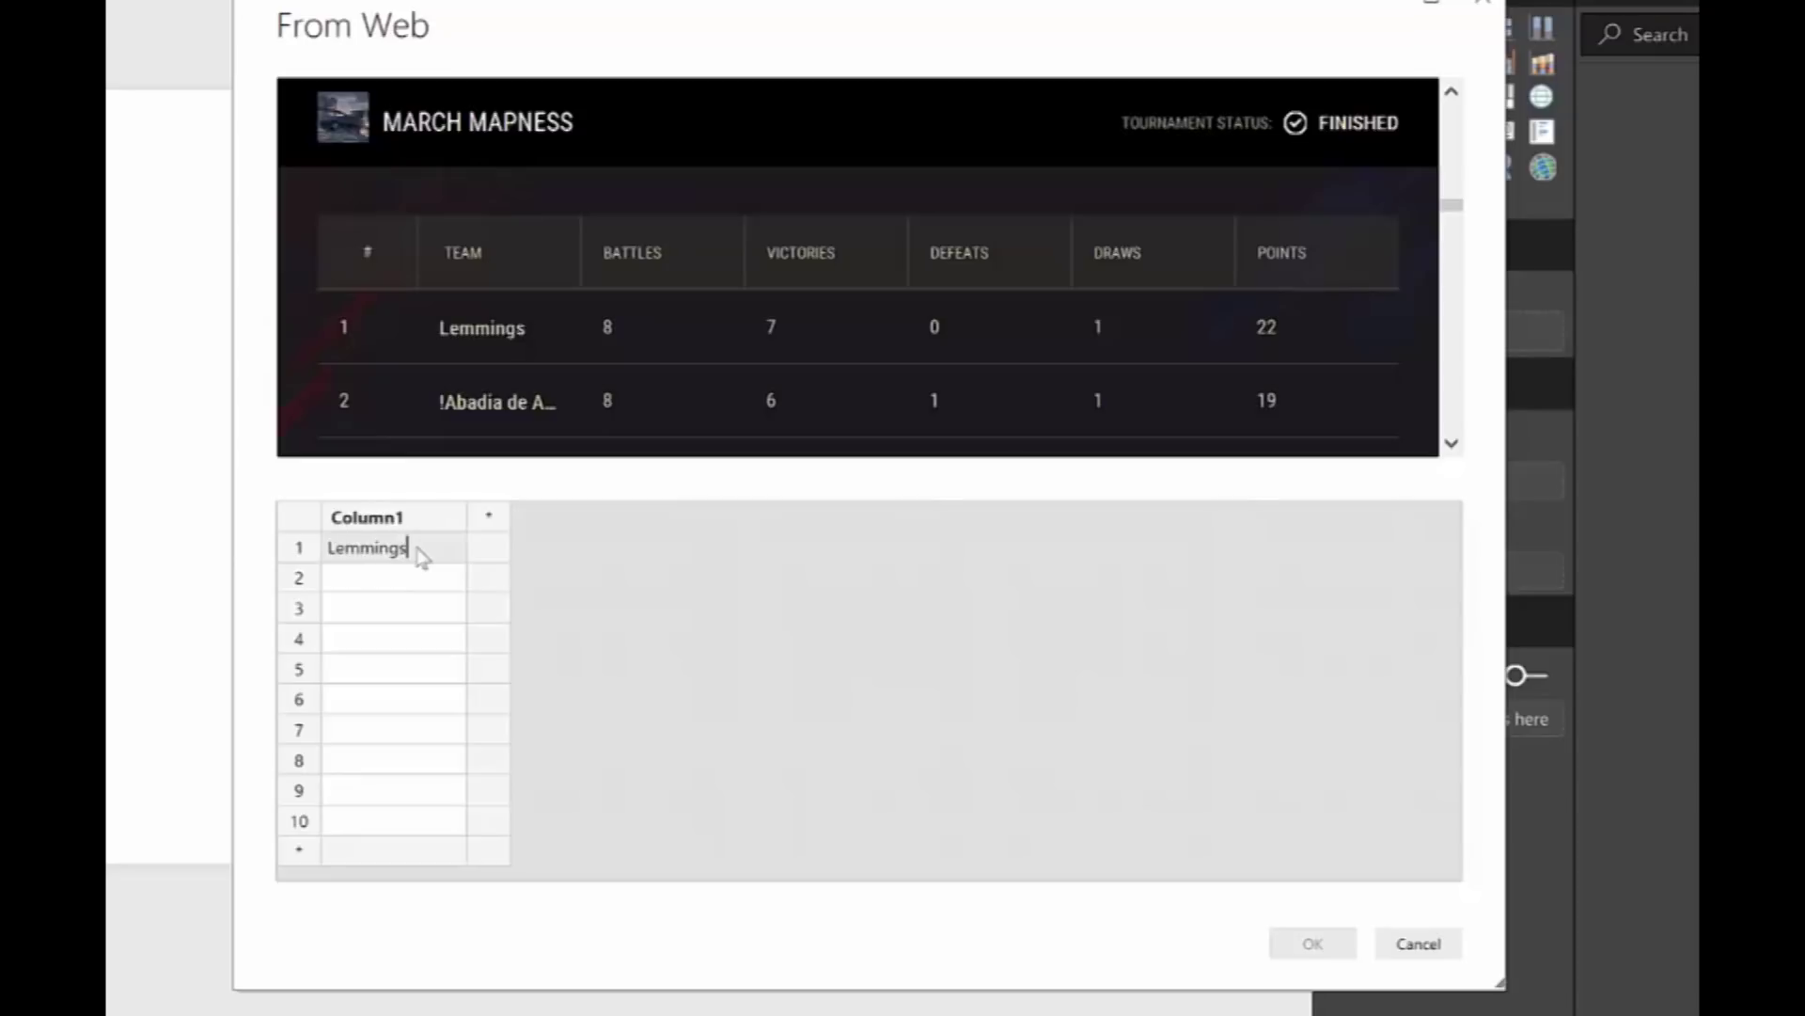
Confirm Lemmings as the first team example and add two more columns with examples 8 and 0.
key(Return)
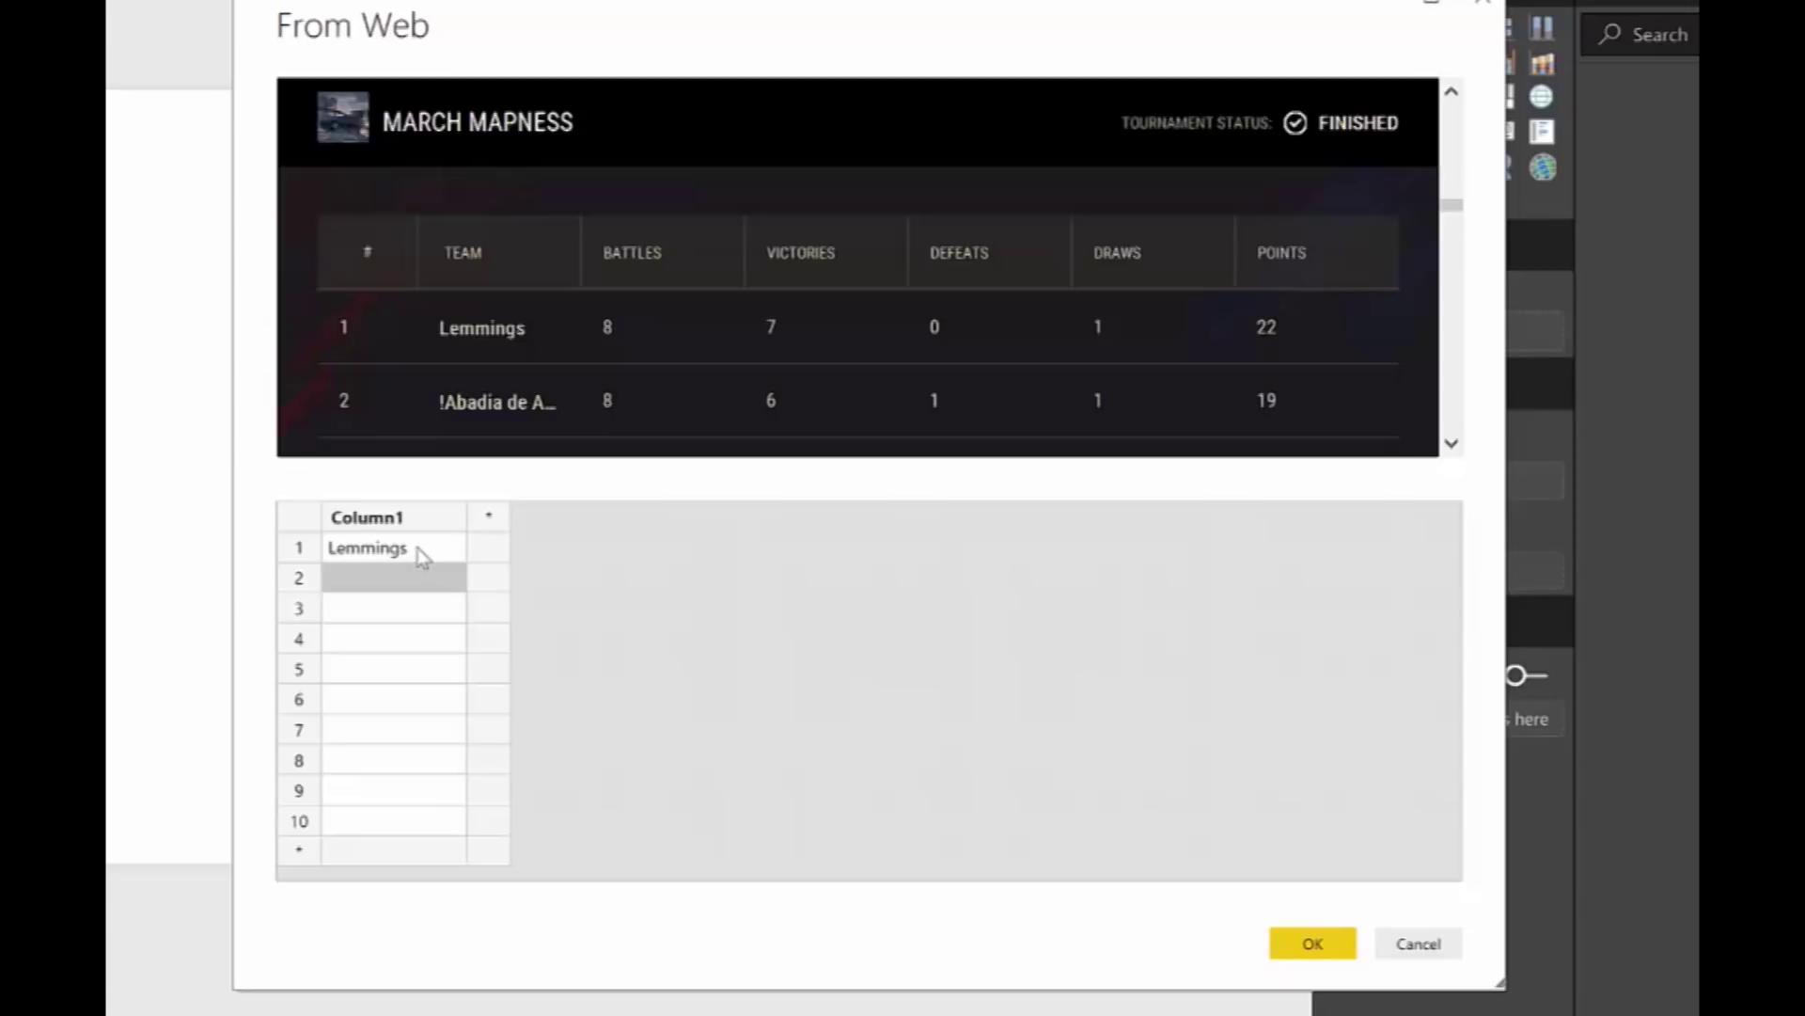
click(402, 698)
click(405, 581)
click(813, 684)
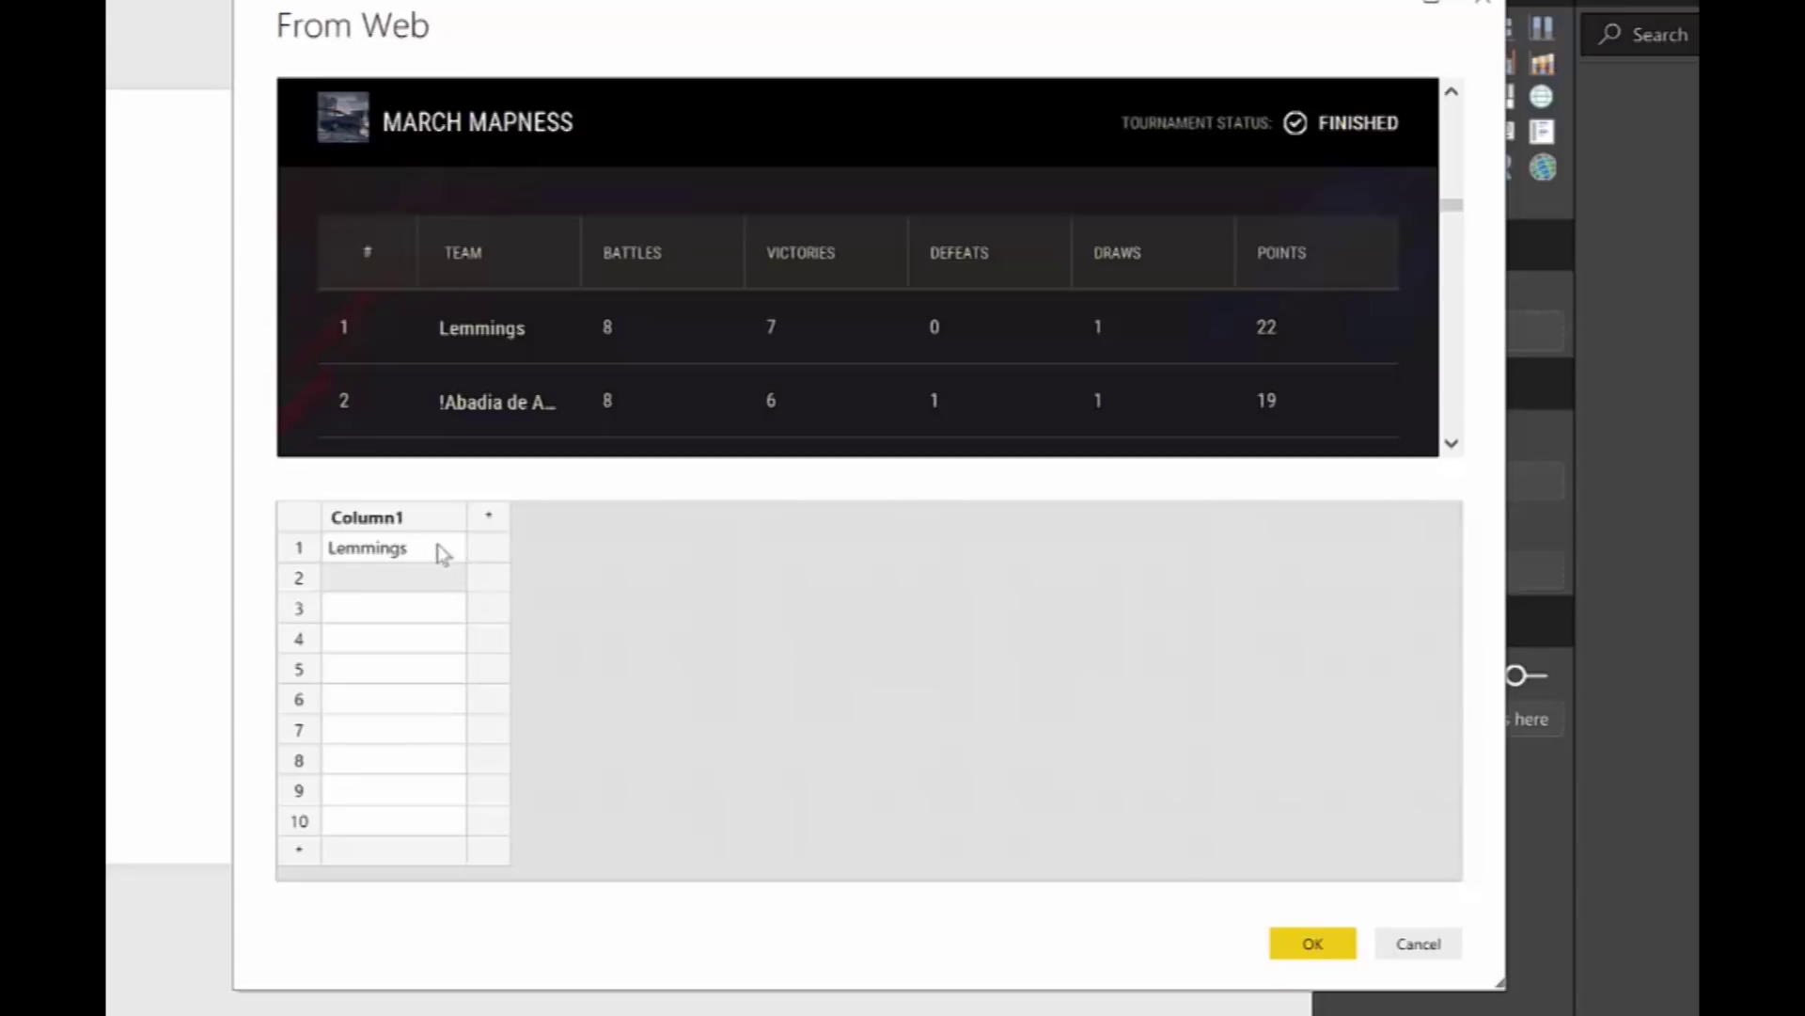
click(501, 567)
text(8)
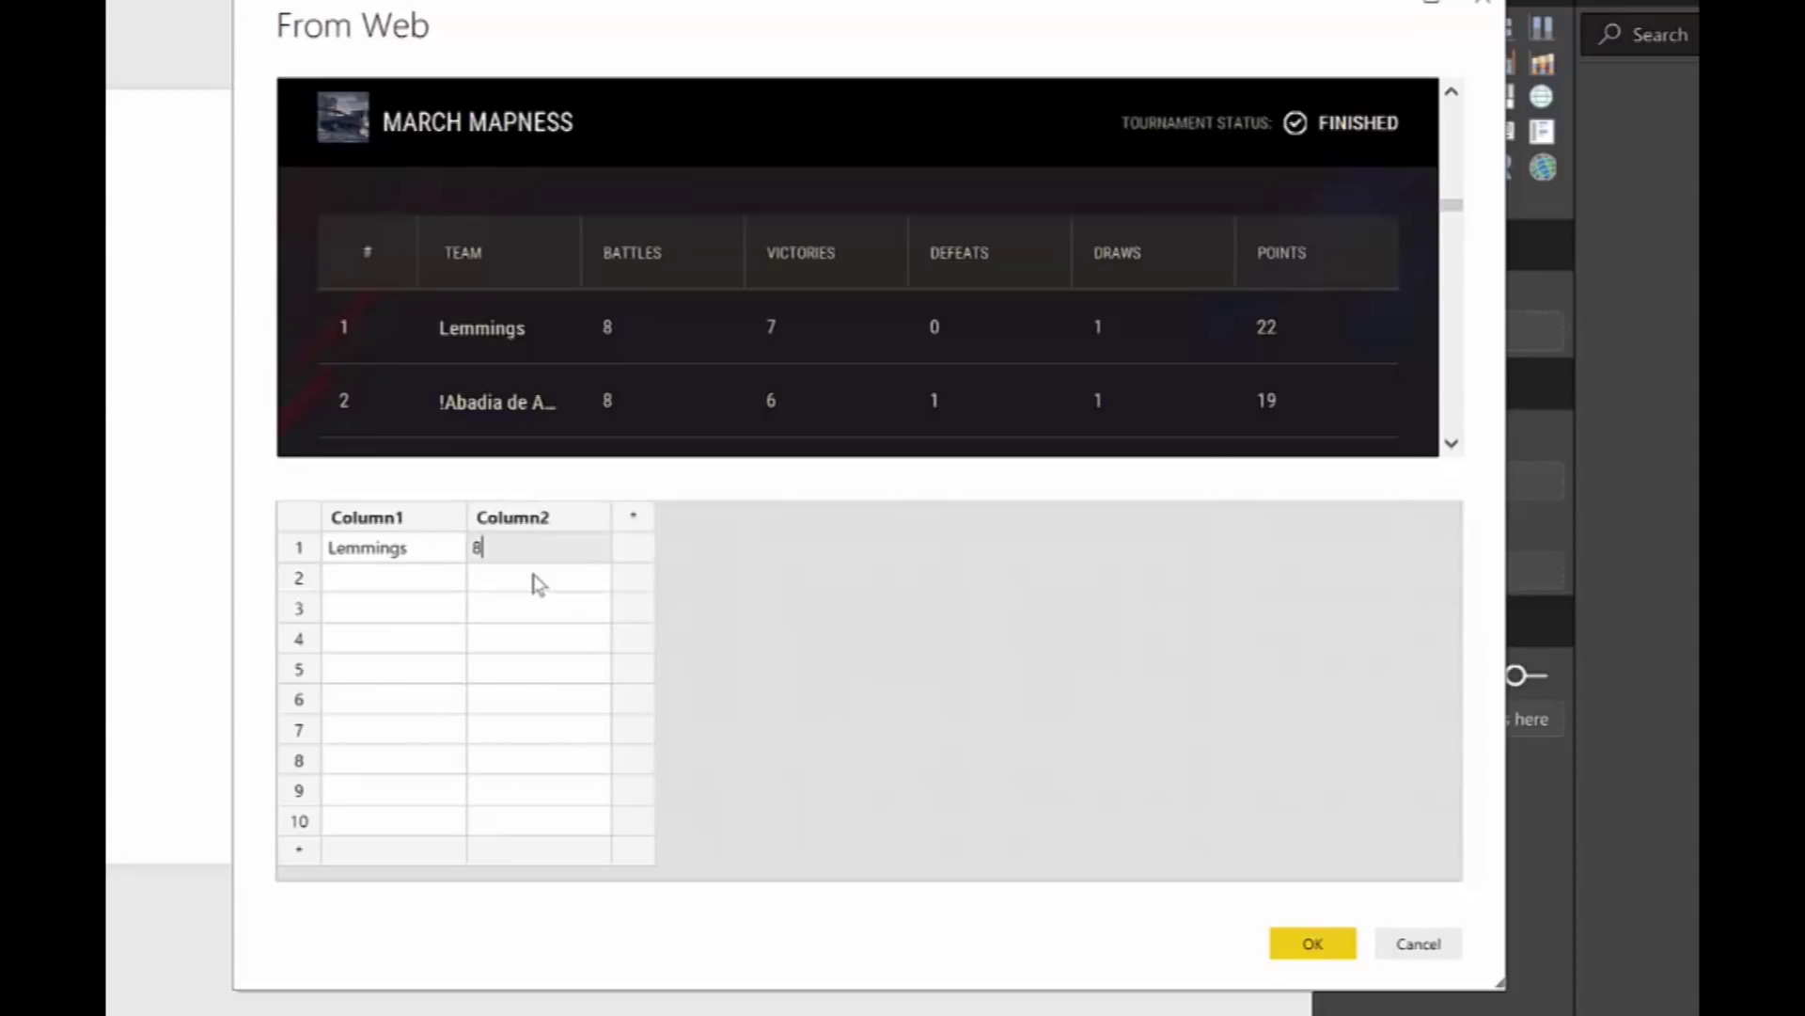
click(640, 562)
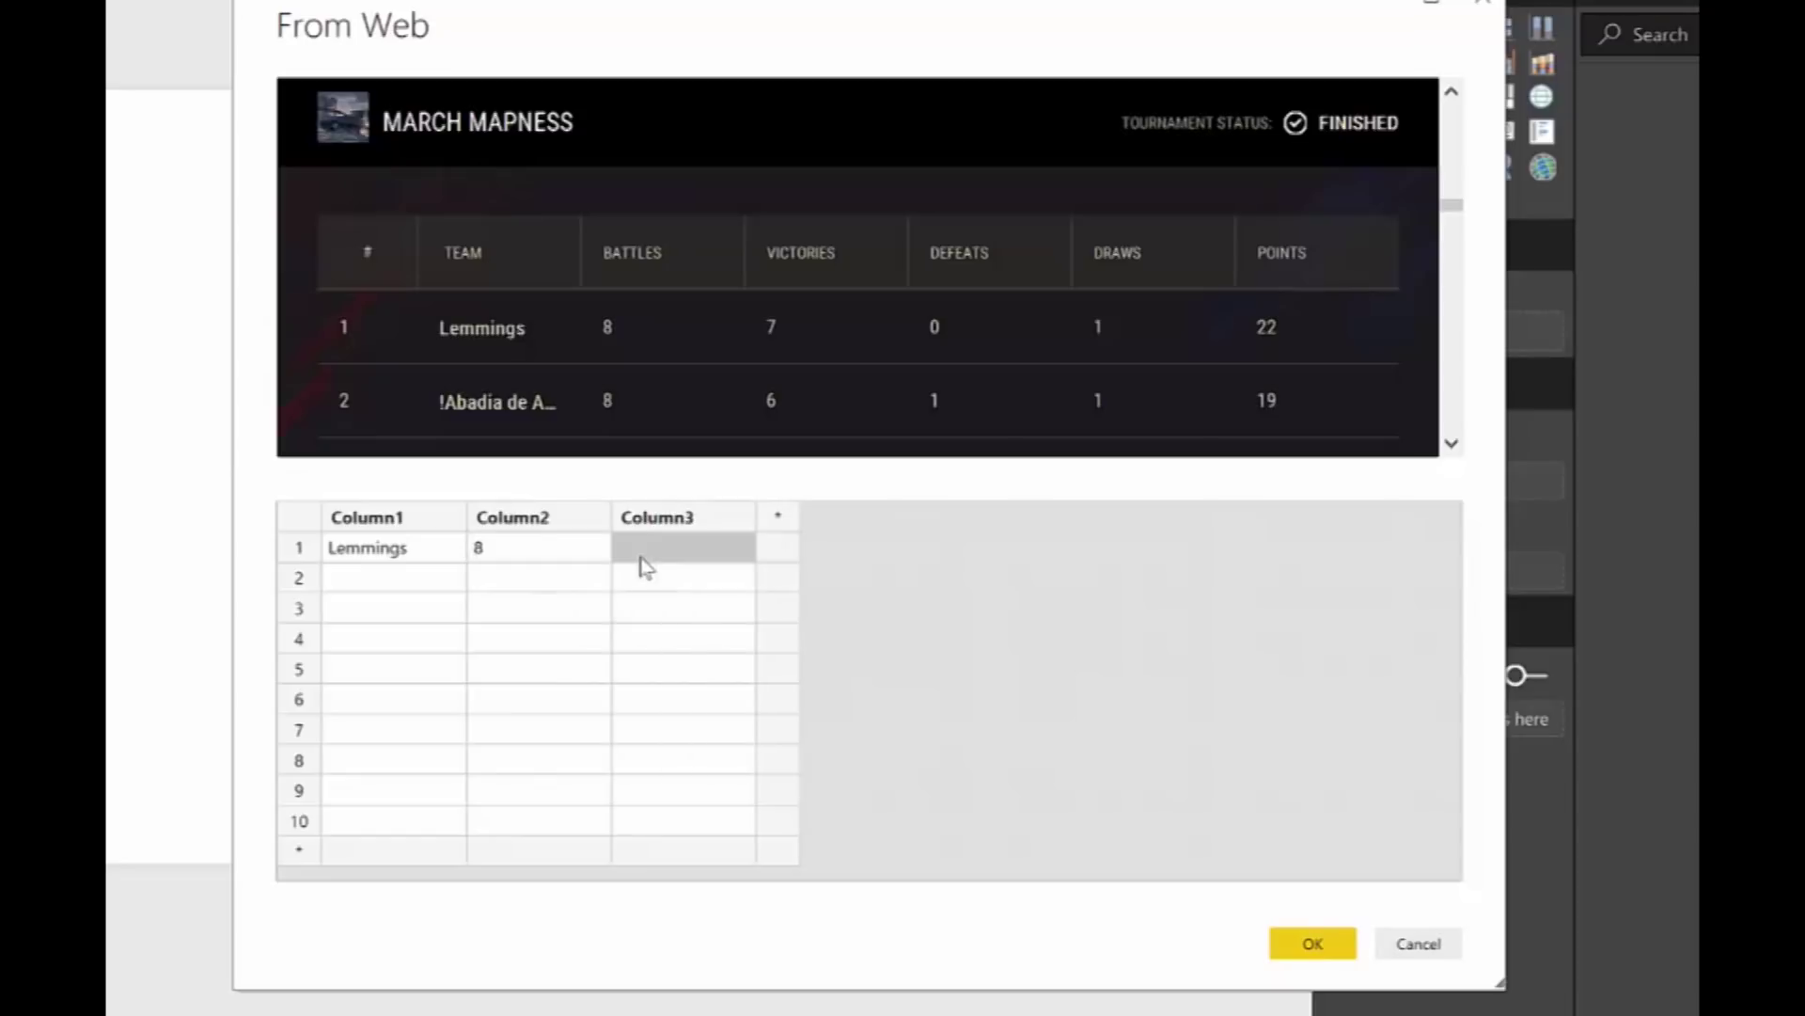
text(0)
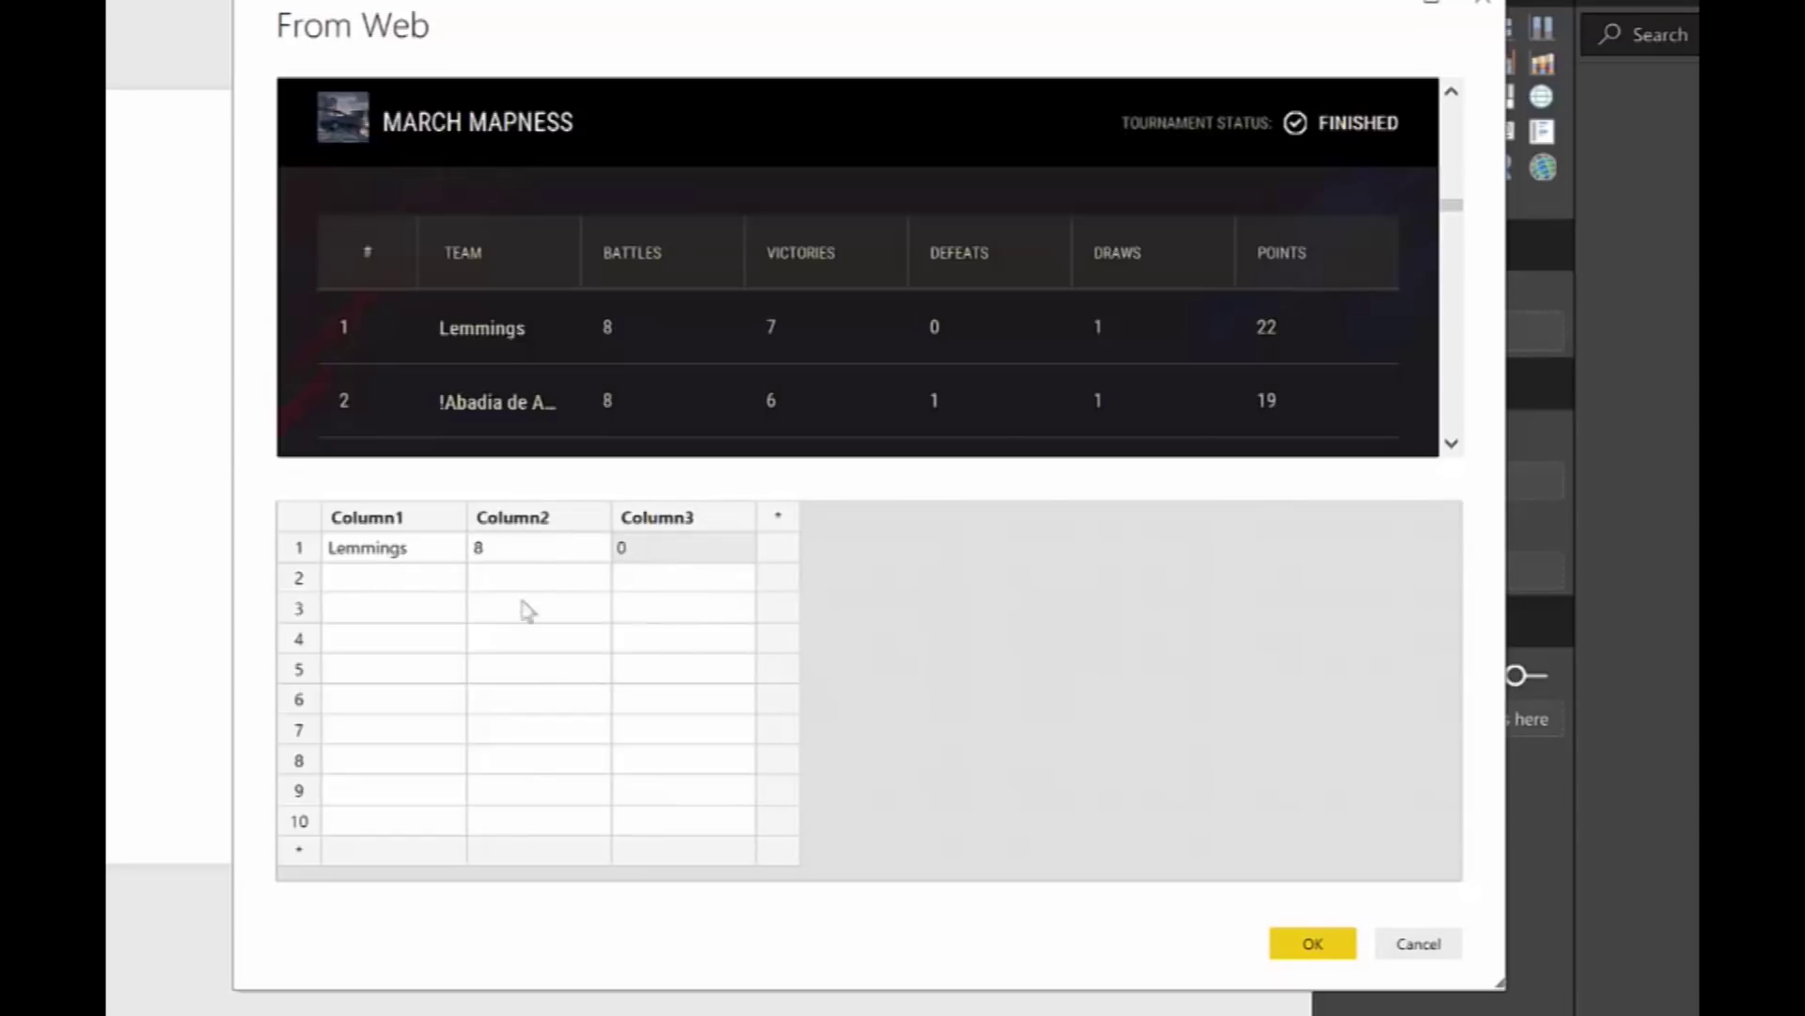
Add AllIANCE1 as a team example and 8 as a battles example so suggestions fill the rows.
click(394, 587)
scroll(663, 419, down, 3)
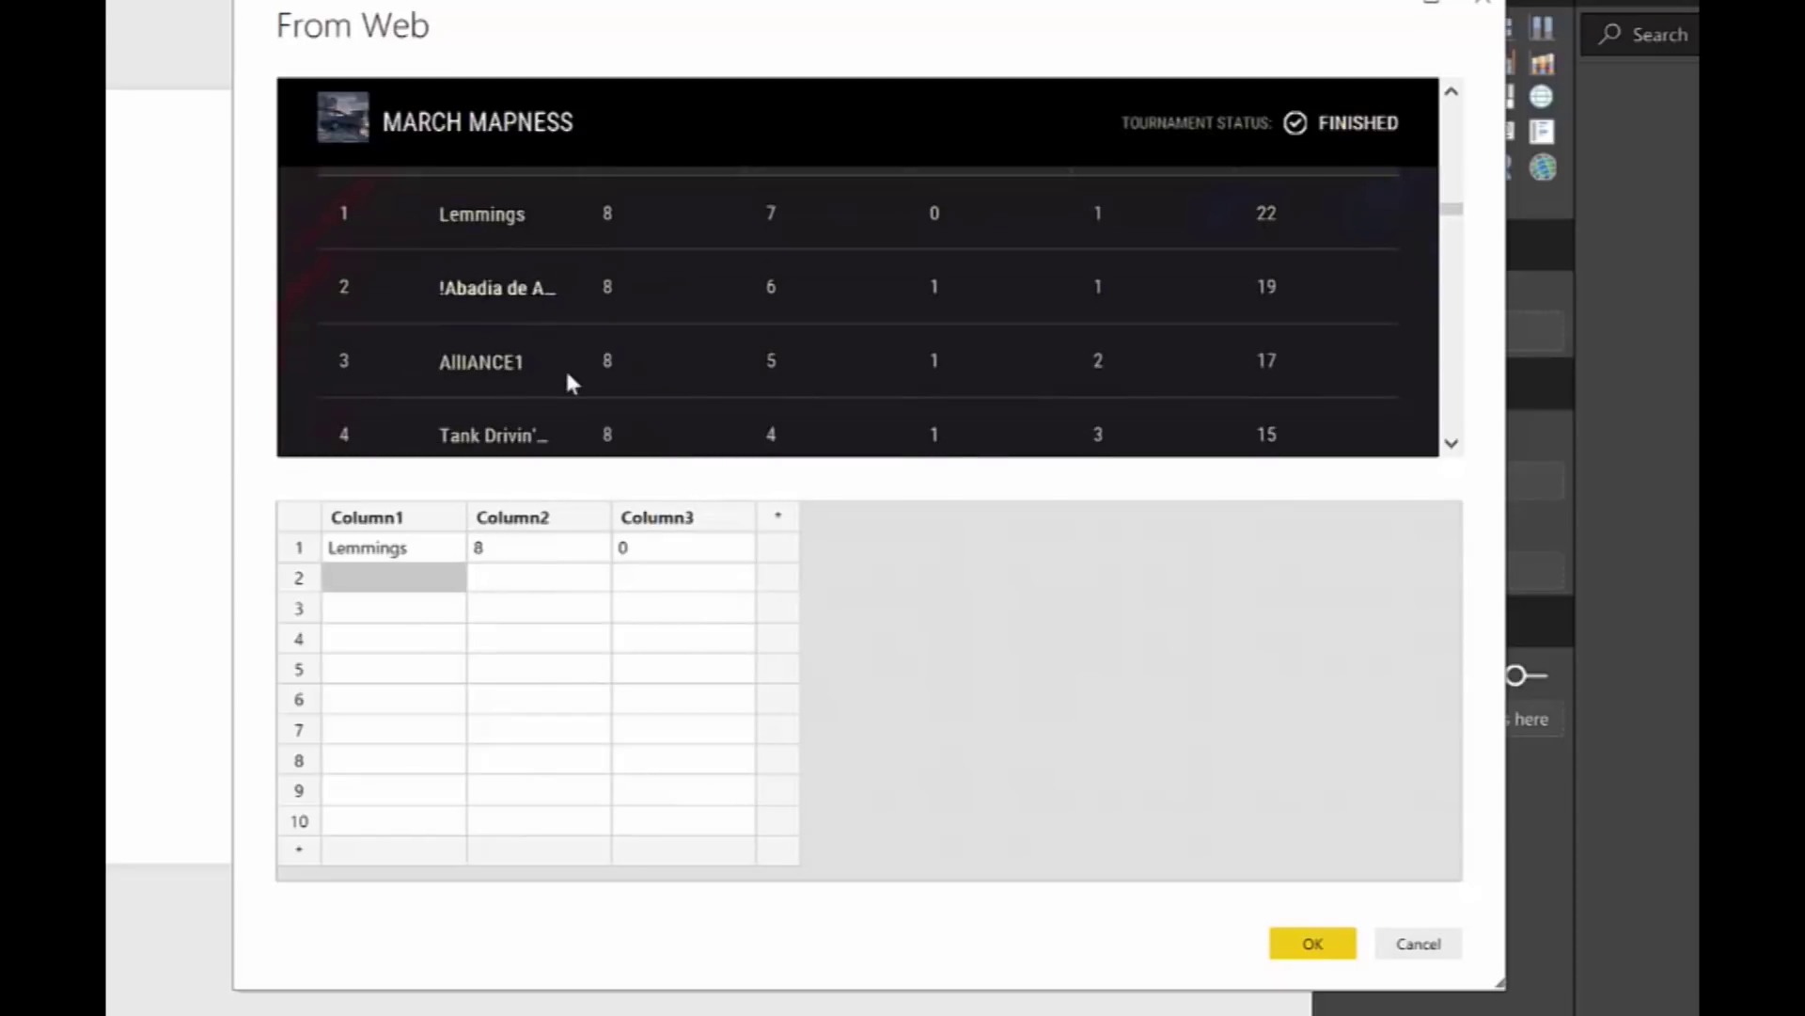
double_click(492, 381)
key(ctrl+c)
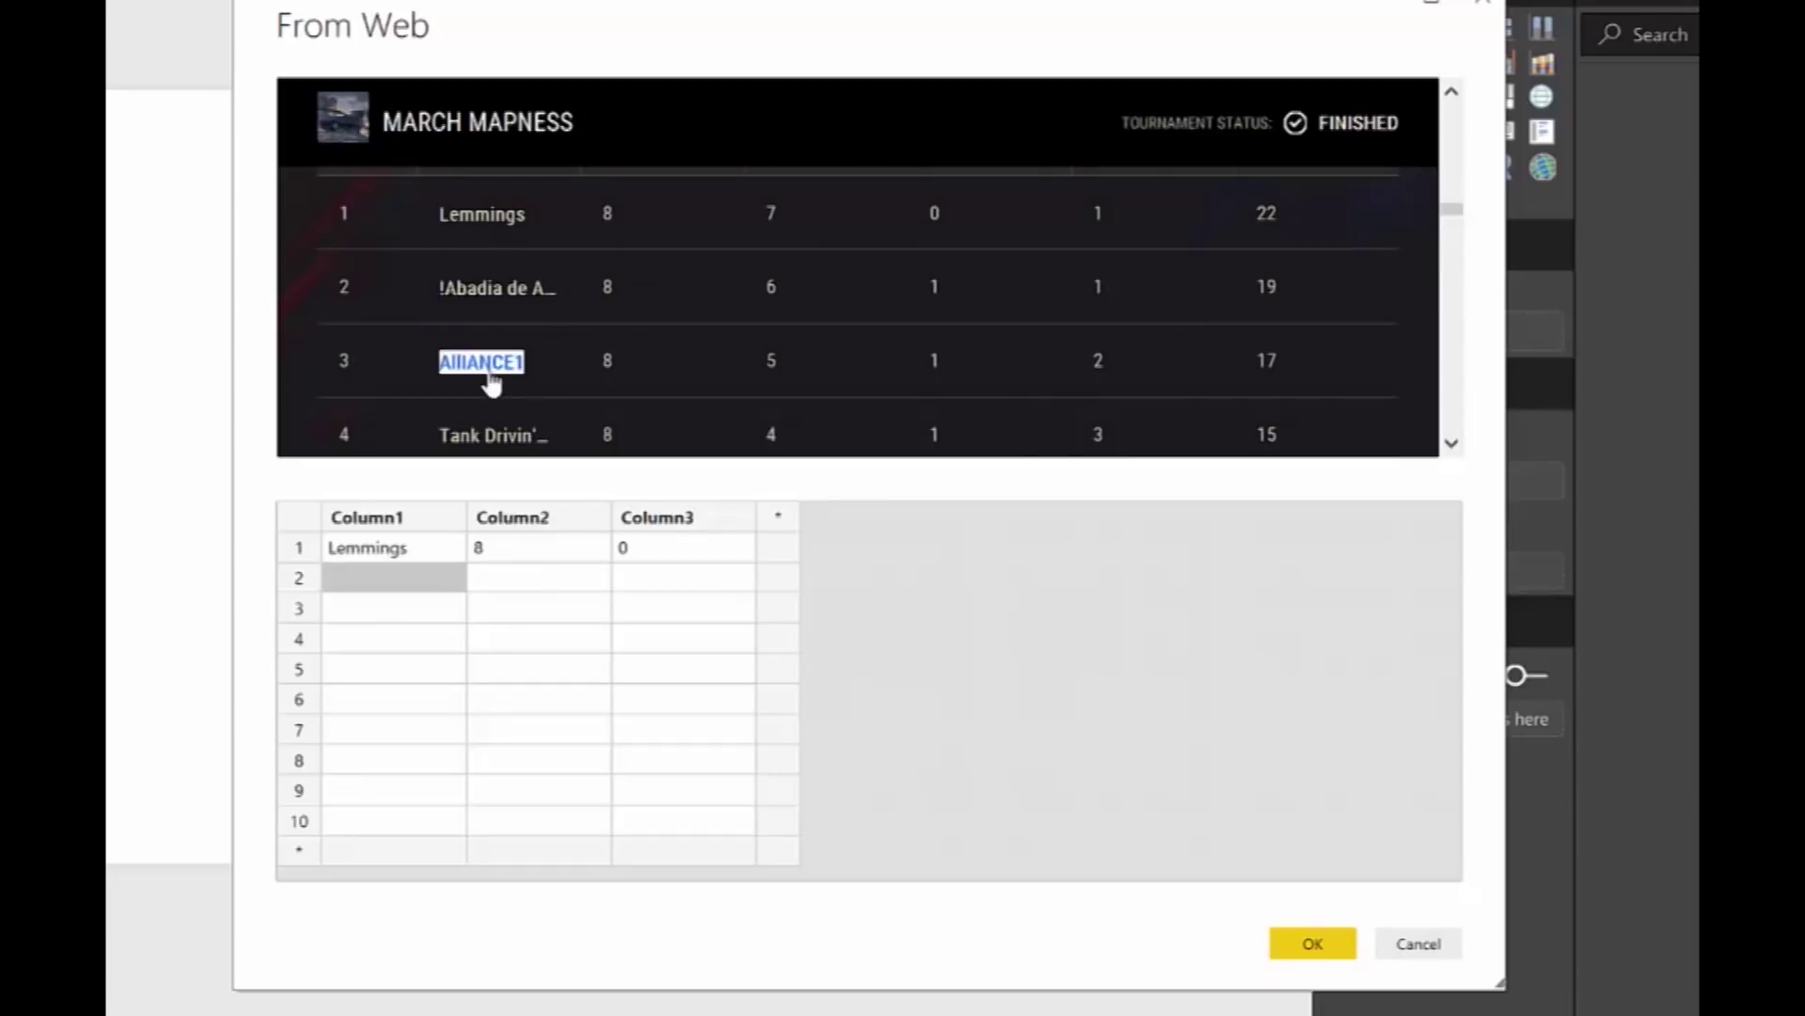
click(381, 612)
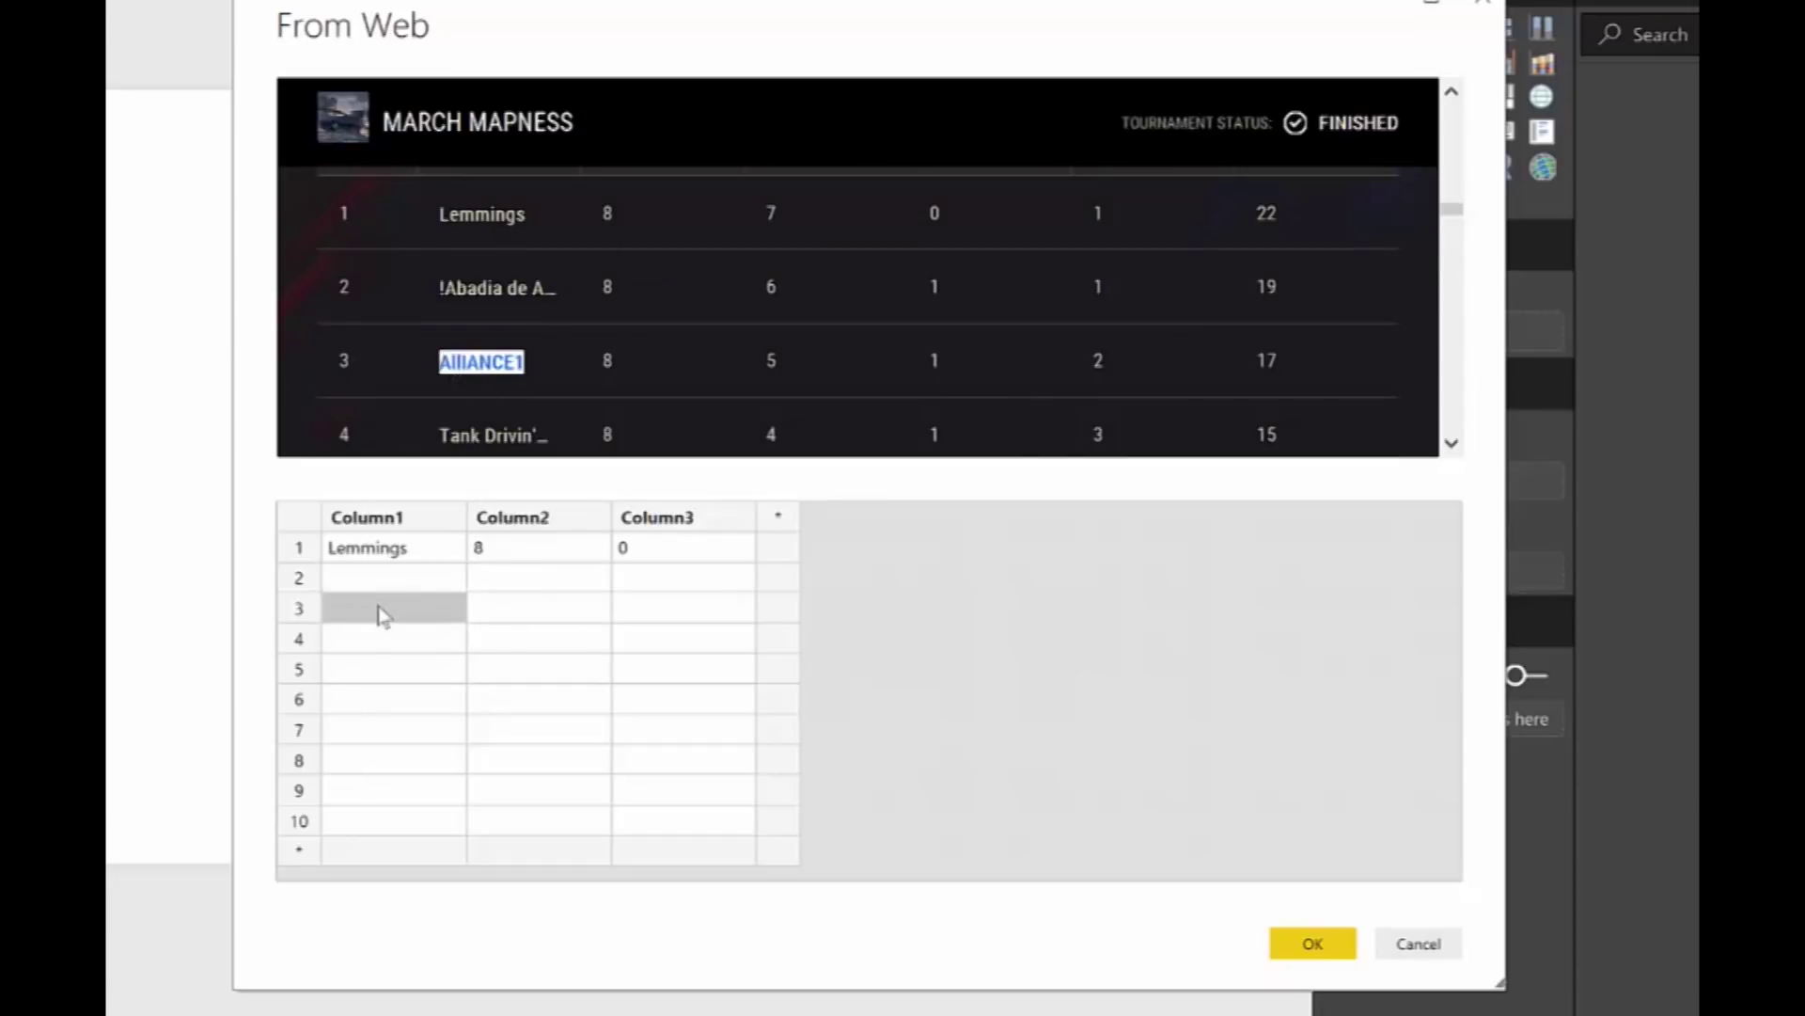
key(ctrl+v)
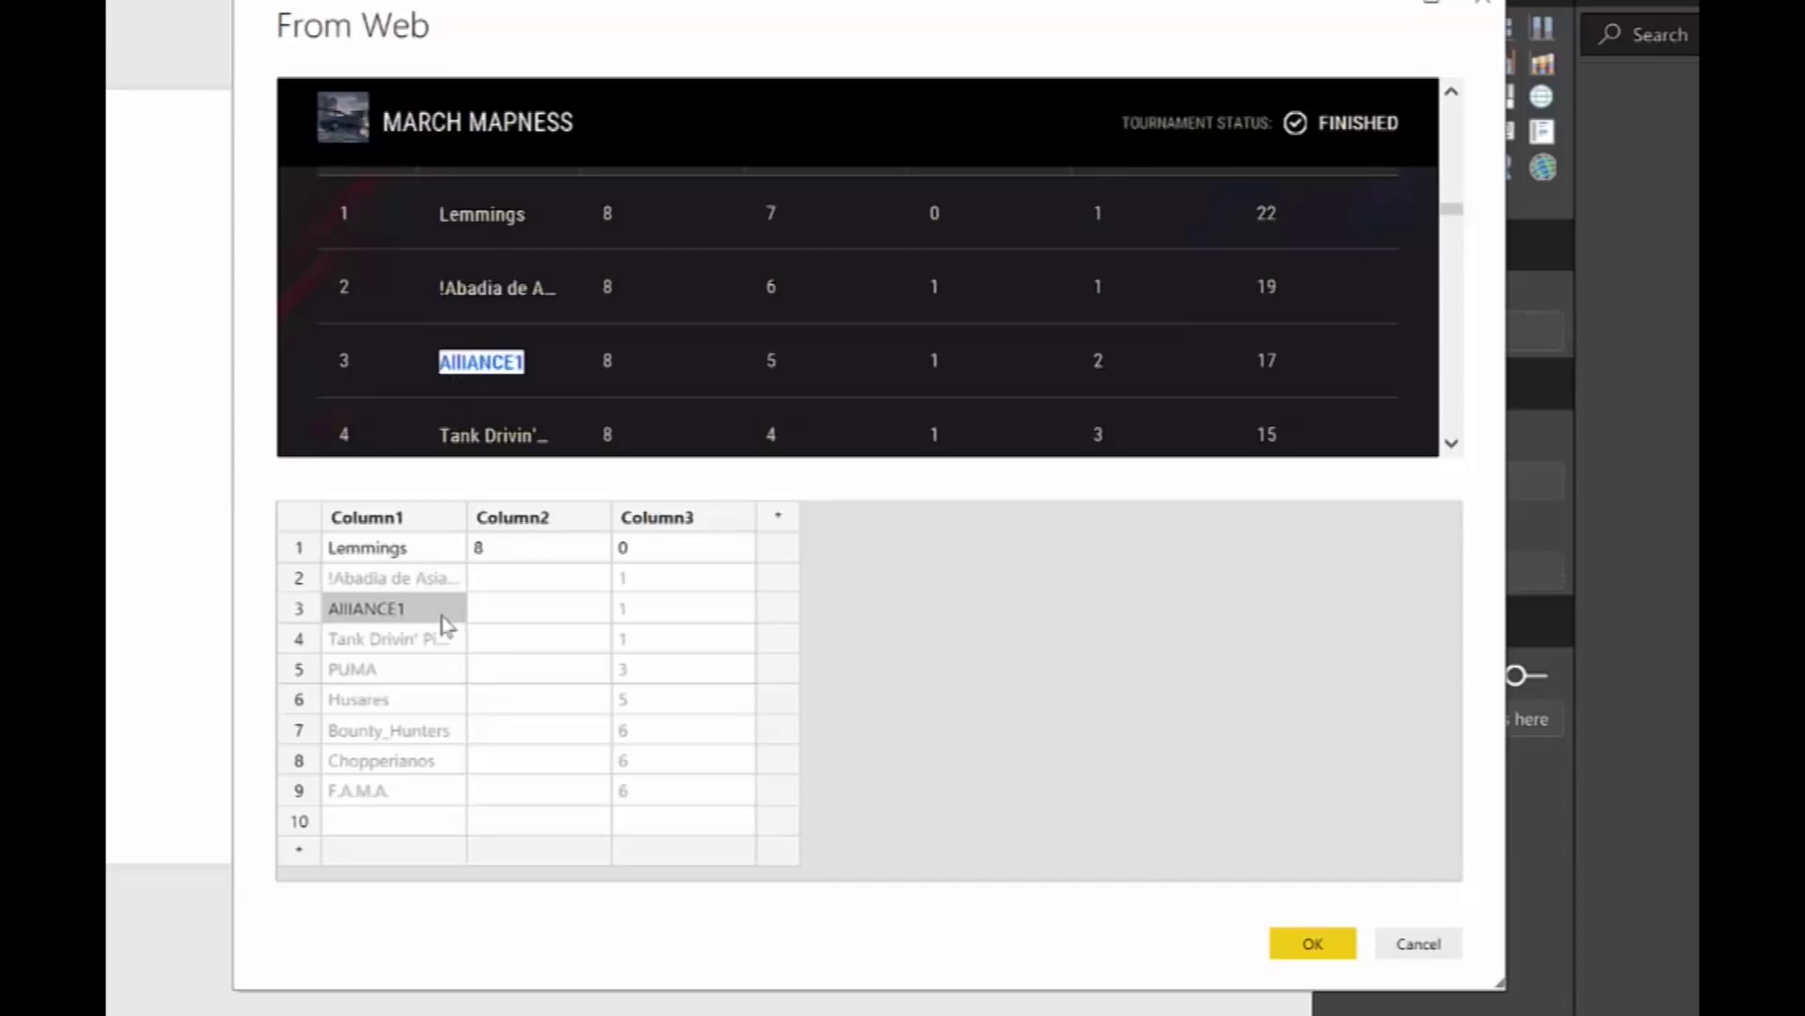
click(550, 617)
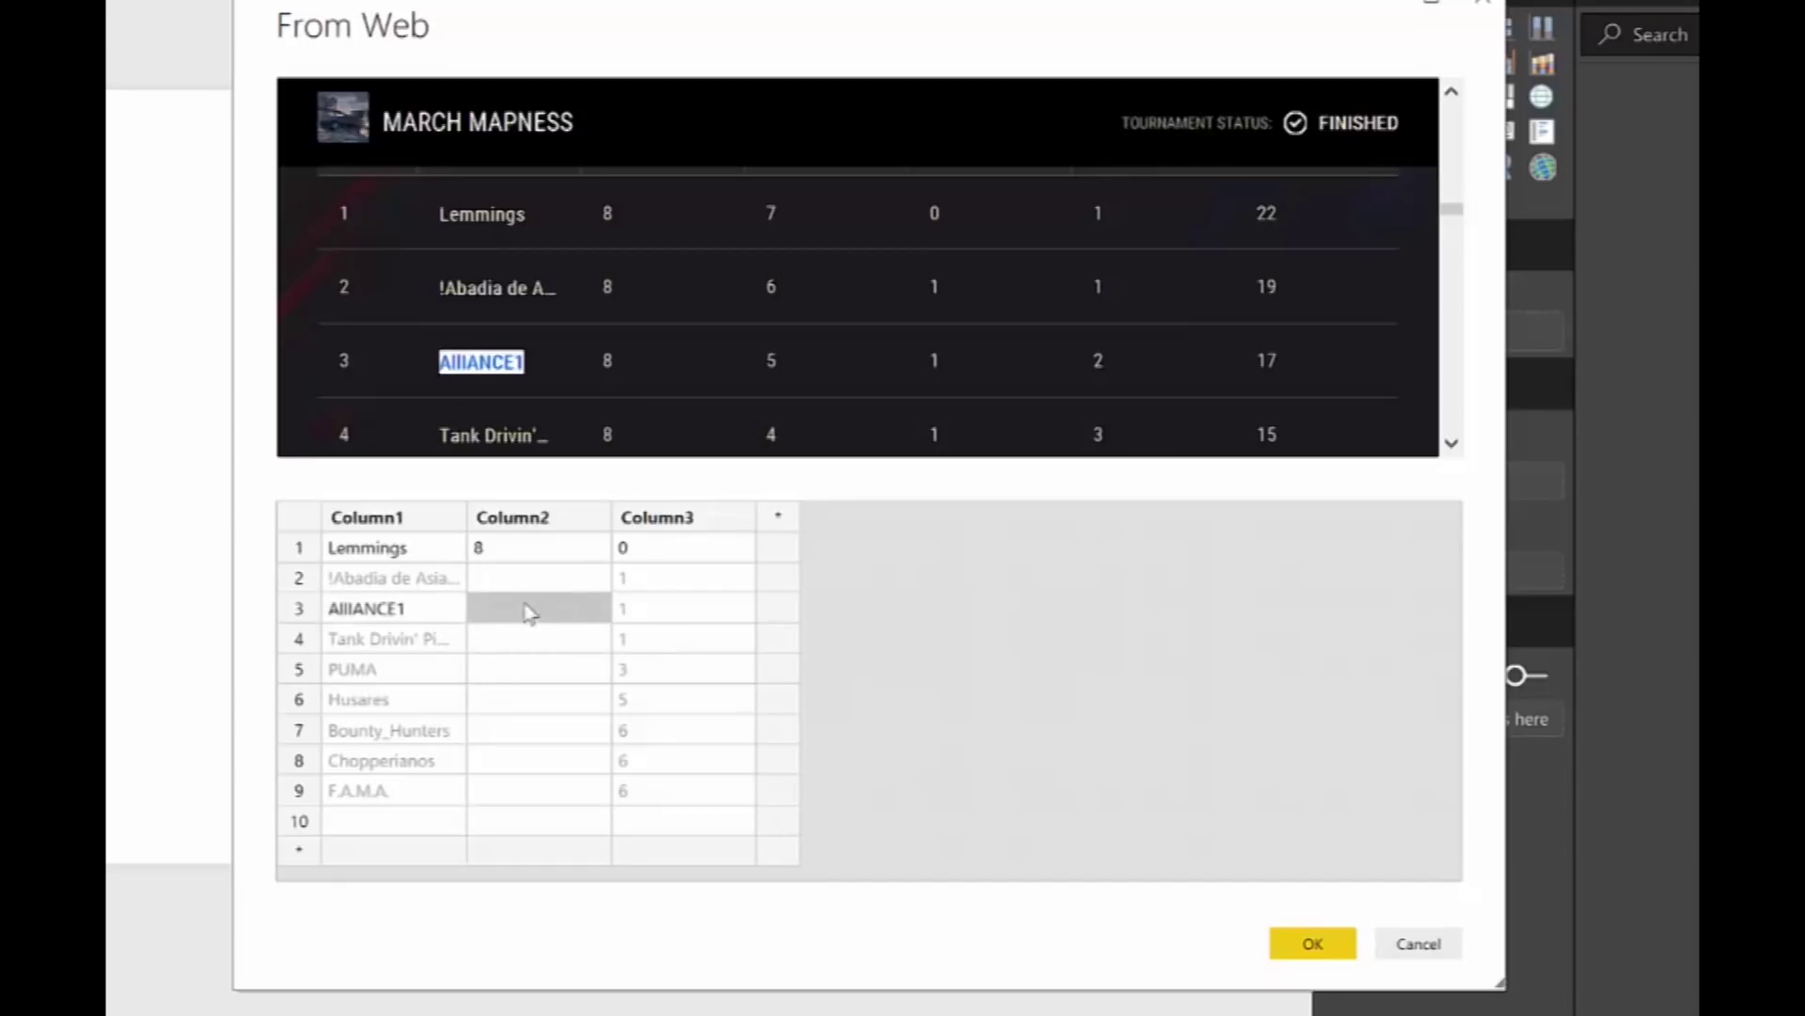
click(542, 581)
text(8)
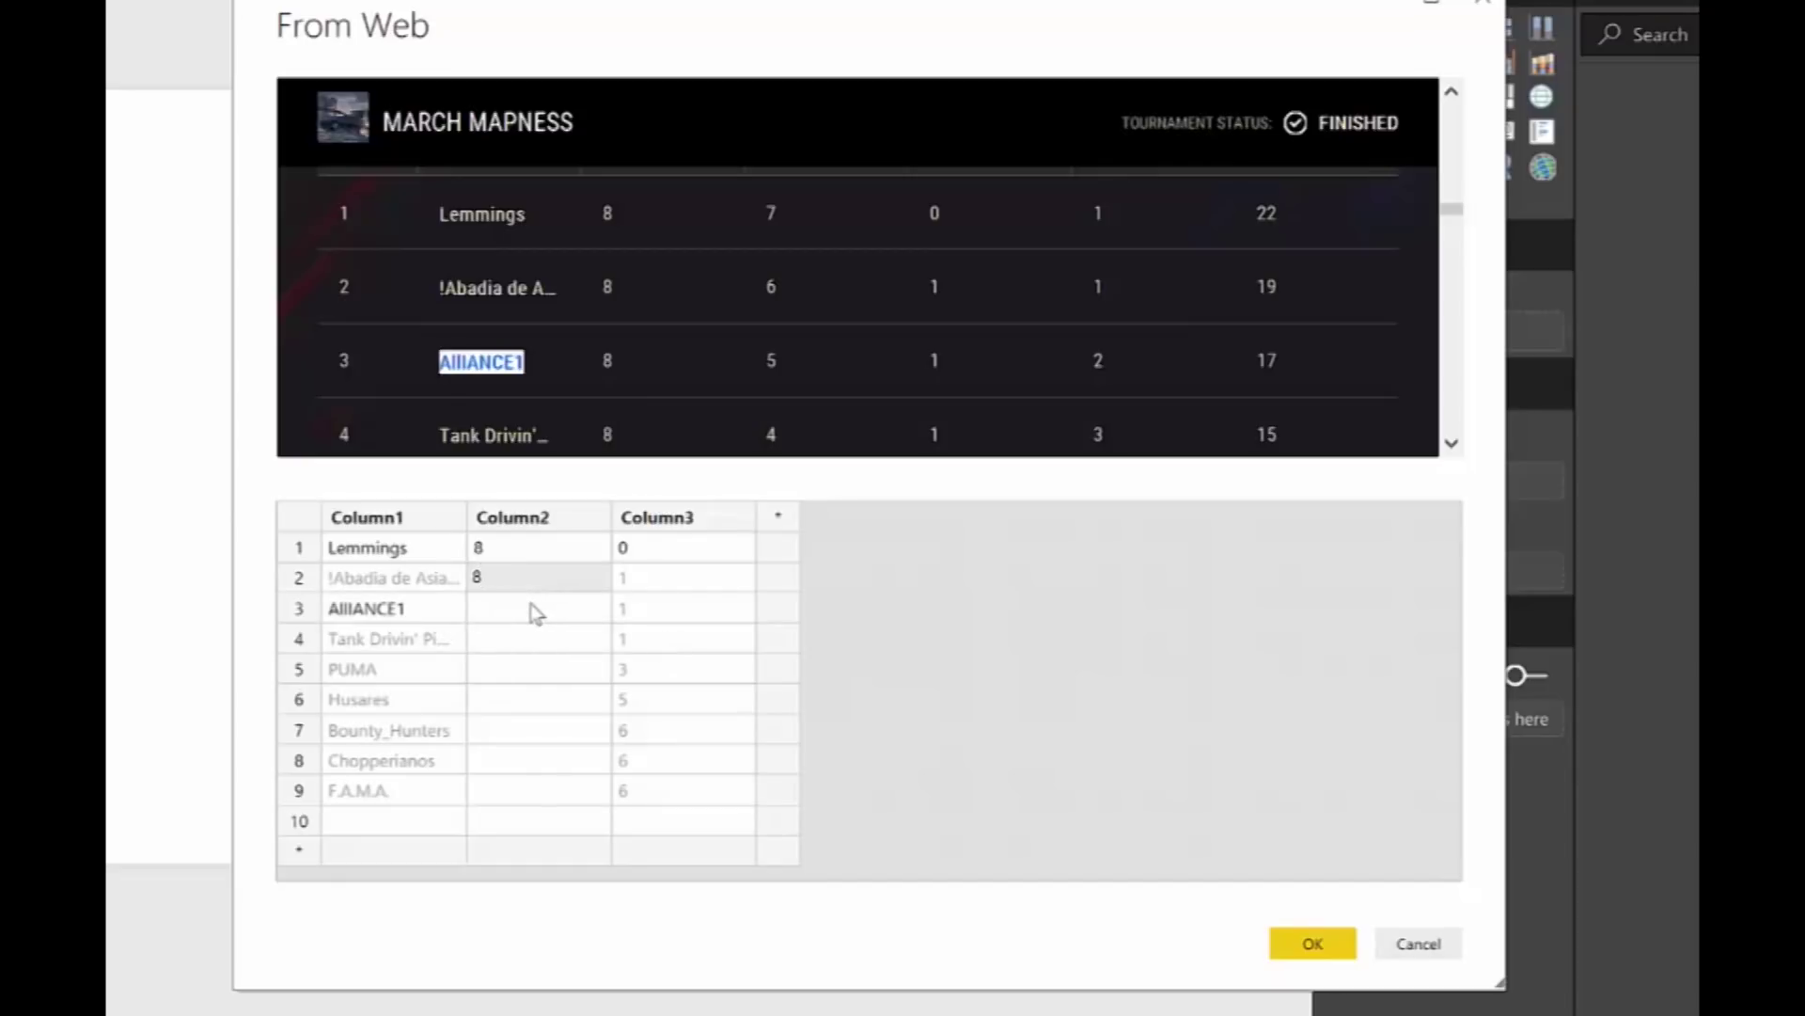
click(569, 619)
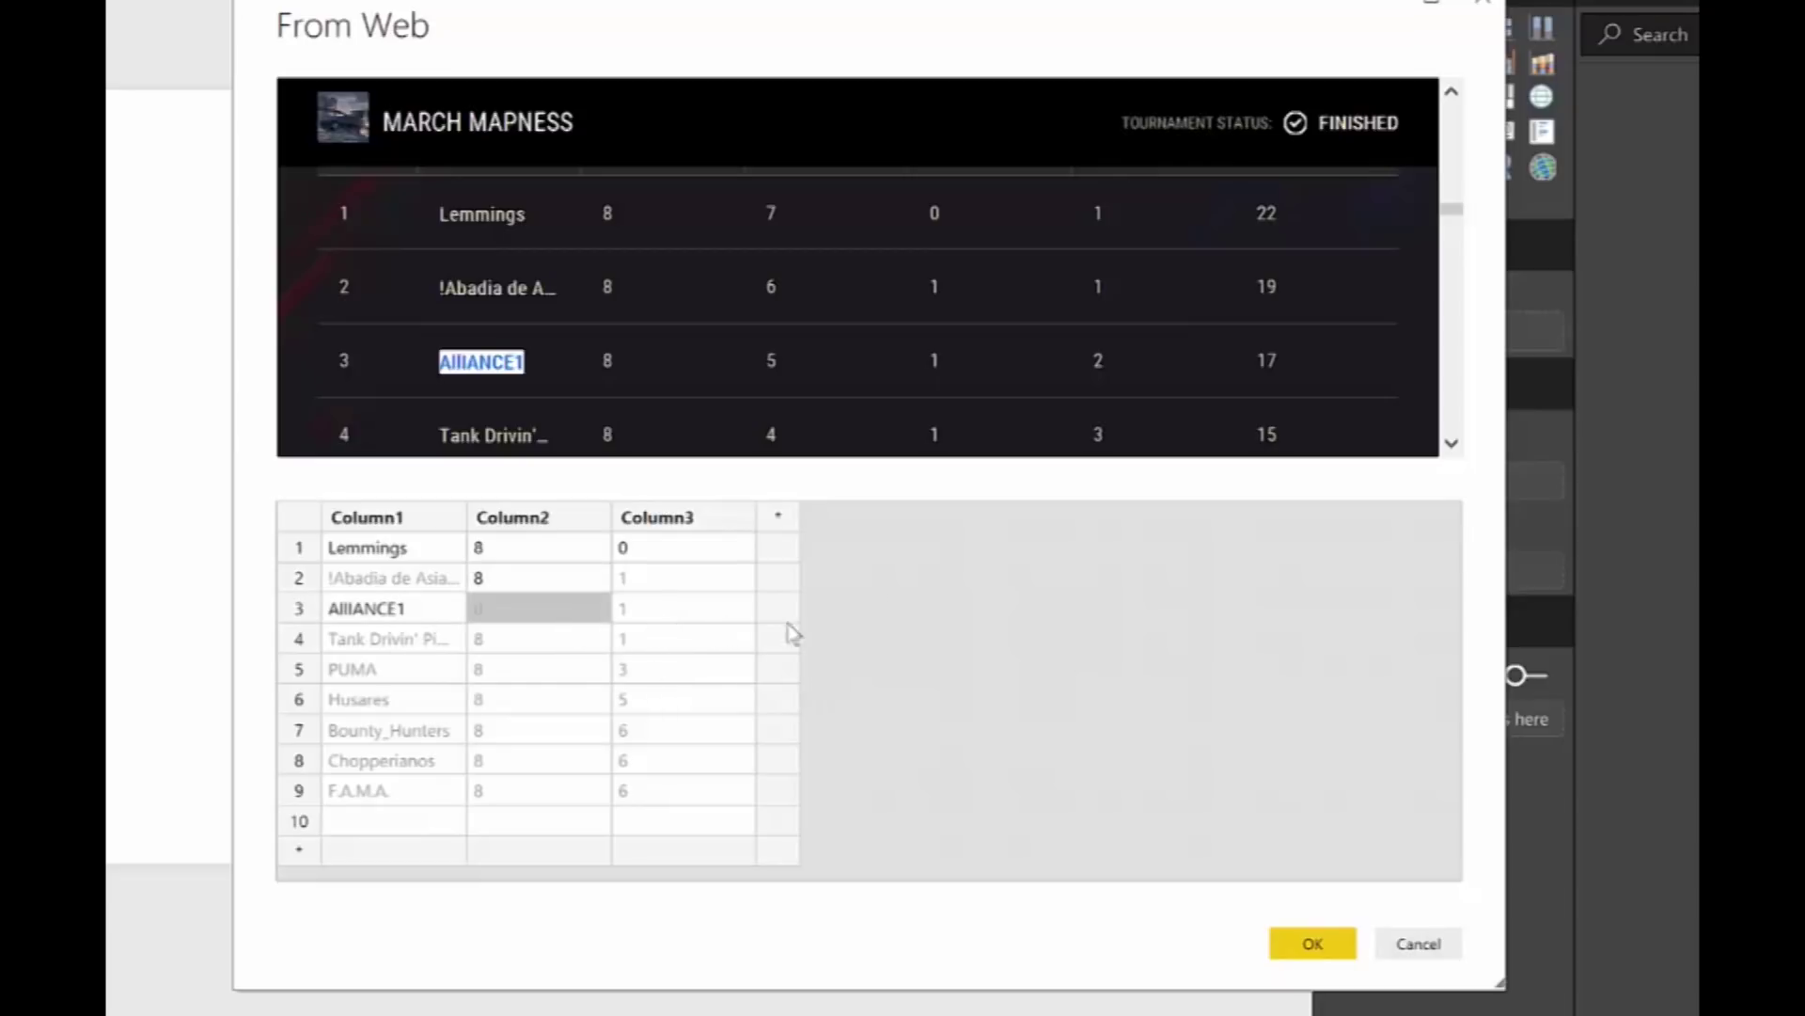
scroll(790, 330, up, 3)
Name the columns TEAM, BATTLES, VICTORIES, DEFEATS, DRAWS and POINT.
double_click(392, 524)
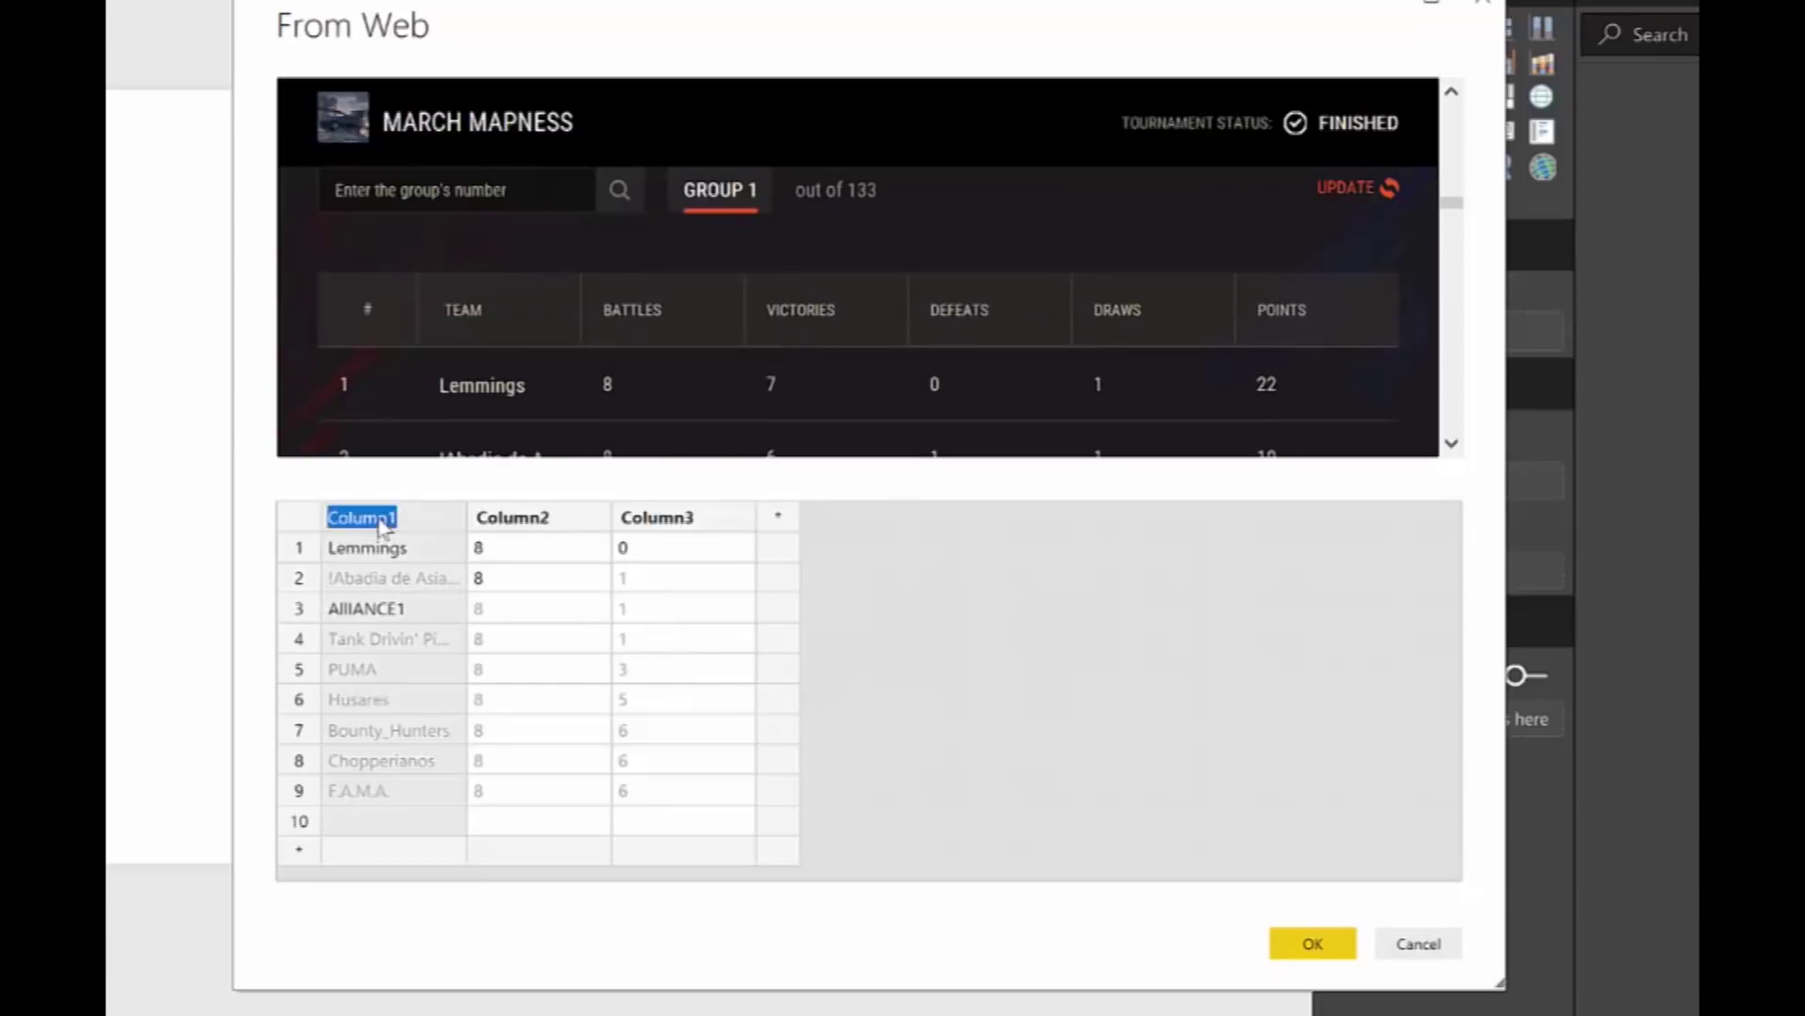
text(T)
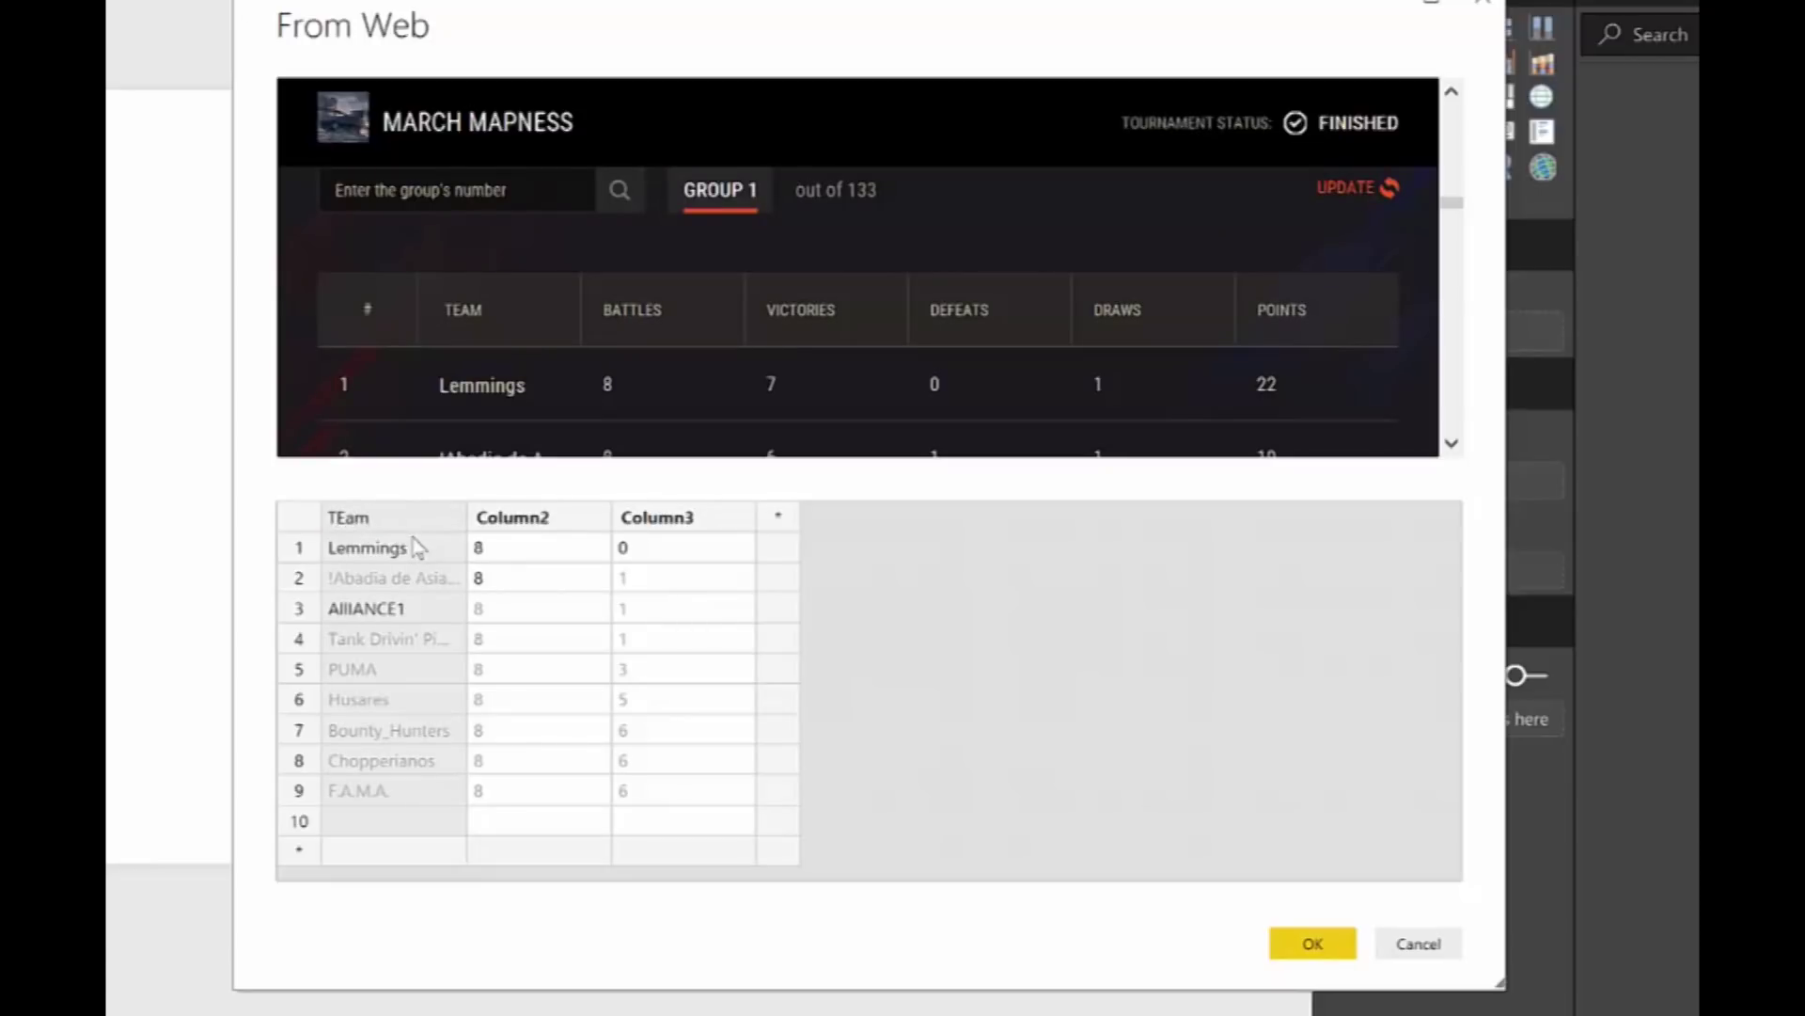
text(EAM)
double_click(547, 518)
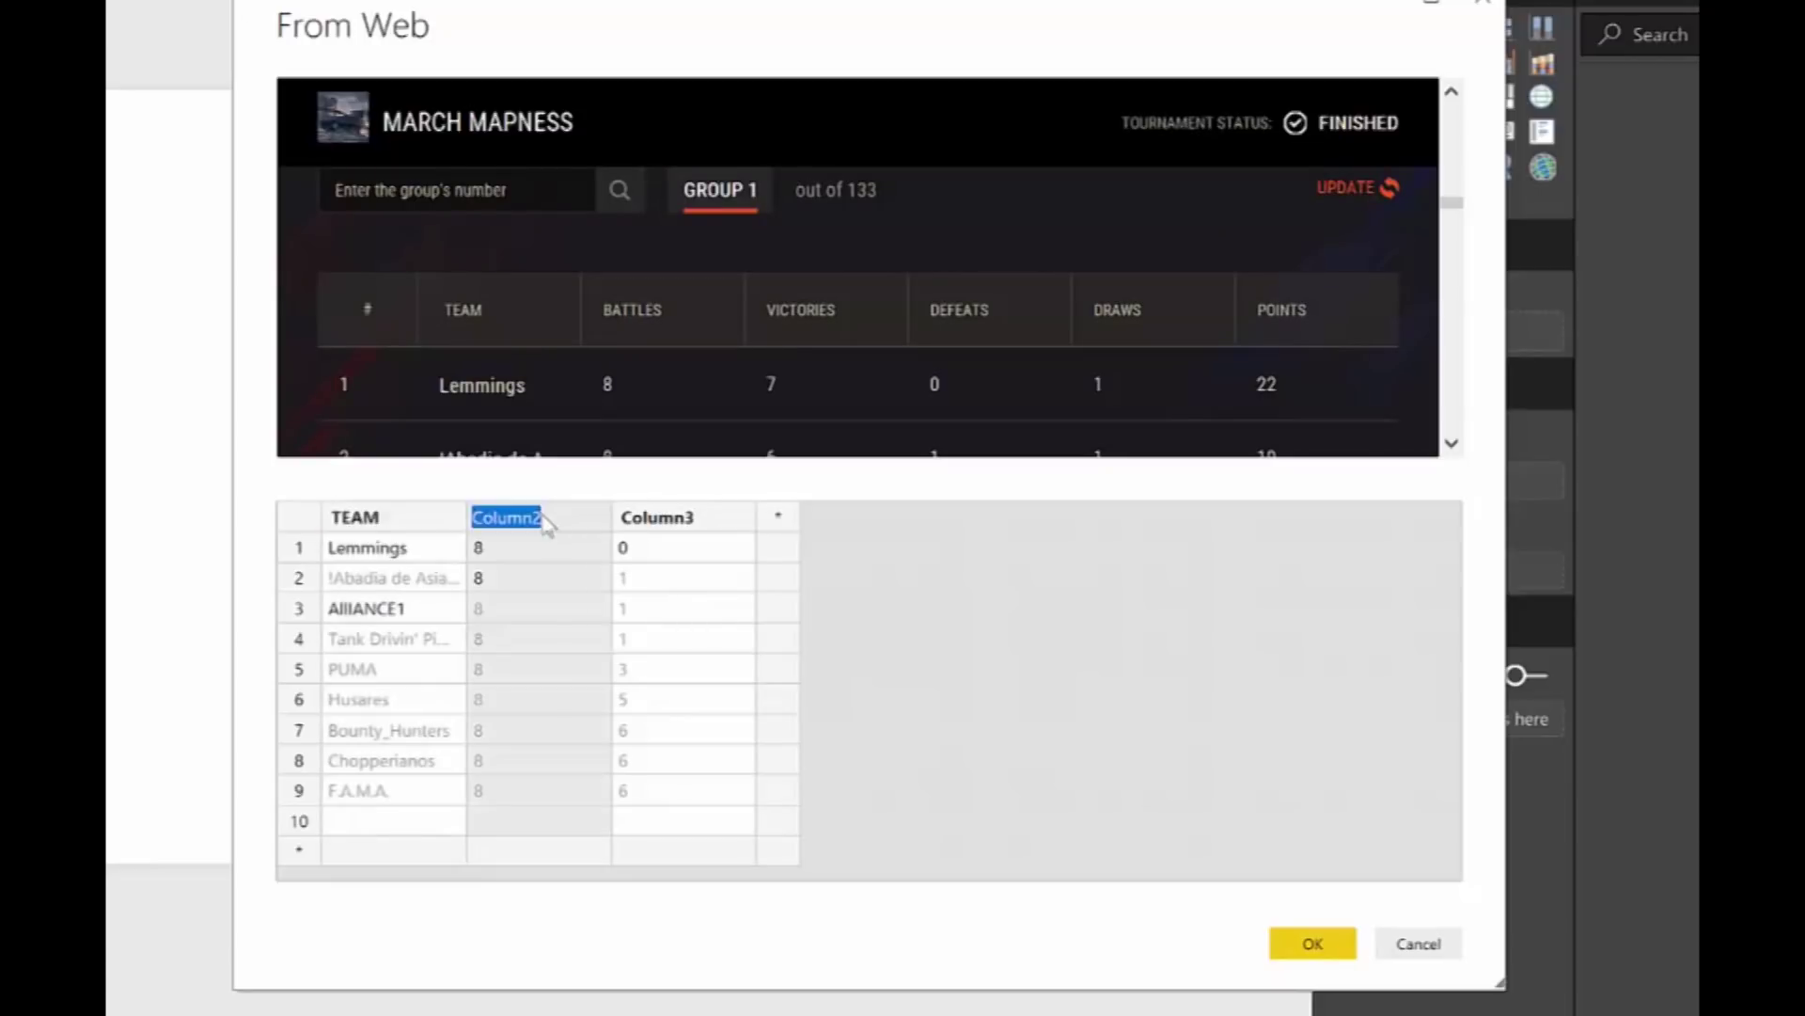
text(BATTLES)
key(Tab)
text(VICTORIES)
key(Tab)
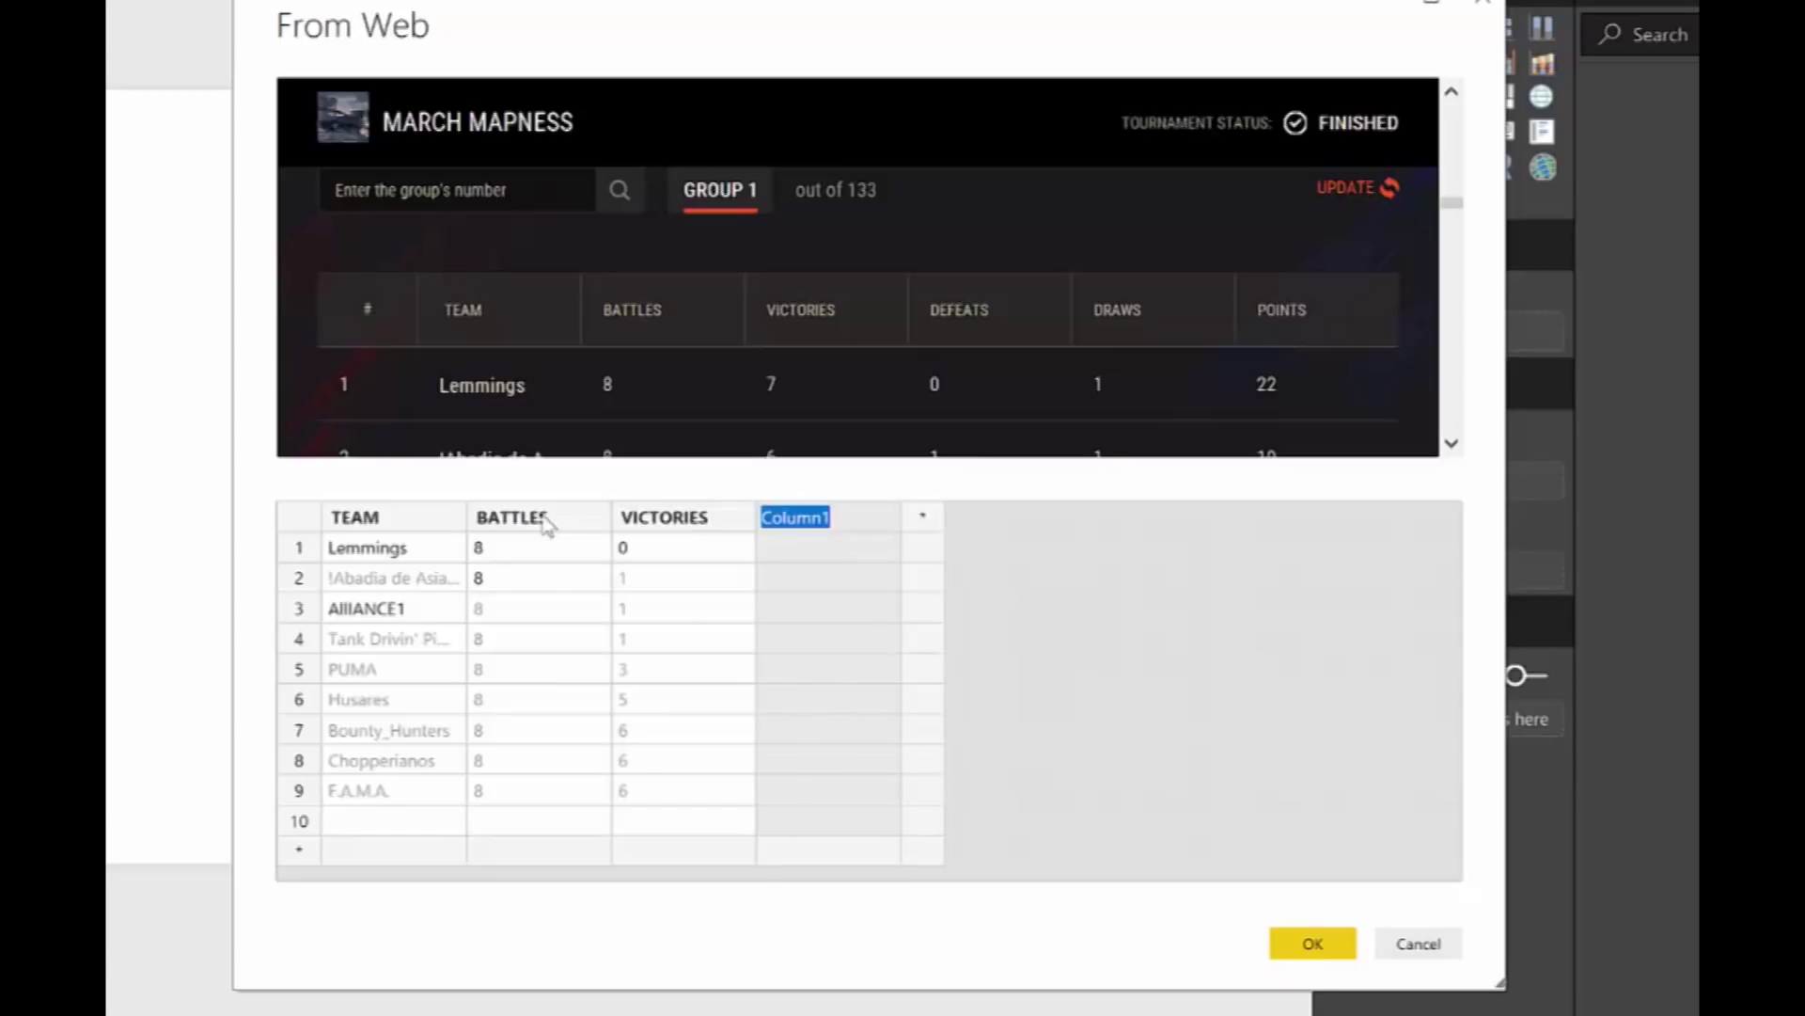
text(DEFEATS)
key(Tab)
text(DRAWS)
key(Tab)
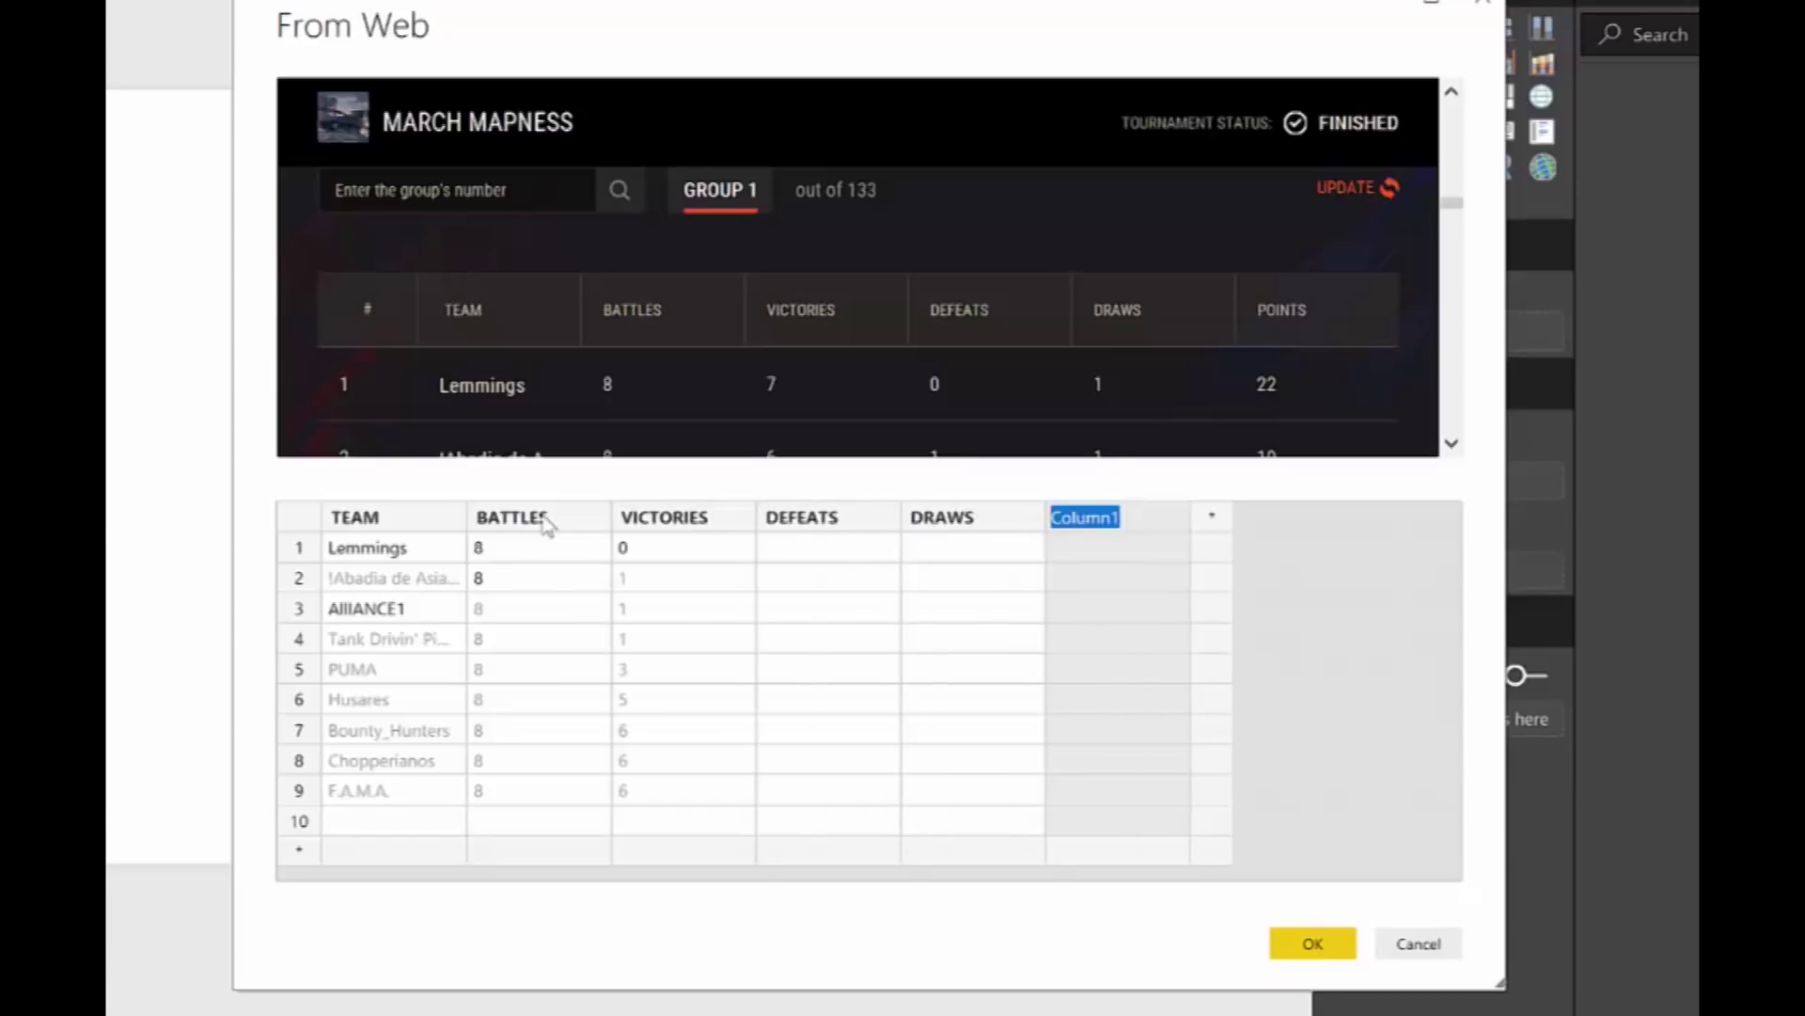
text(POINT)
key(Left)
key(Left)
Give first-row examples 7, 0, 1 and 22 so all columns fill, then accept the table.
click(677, 554)
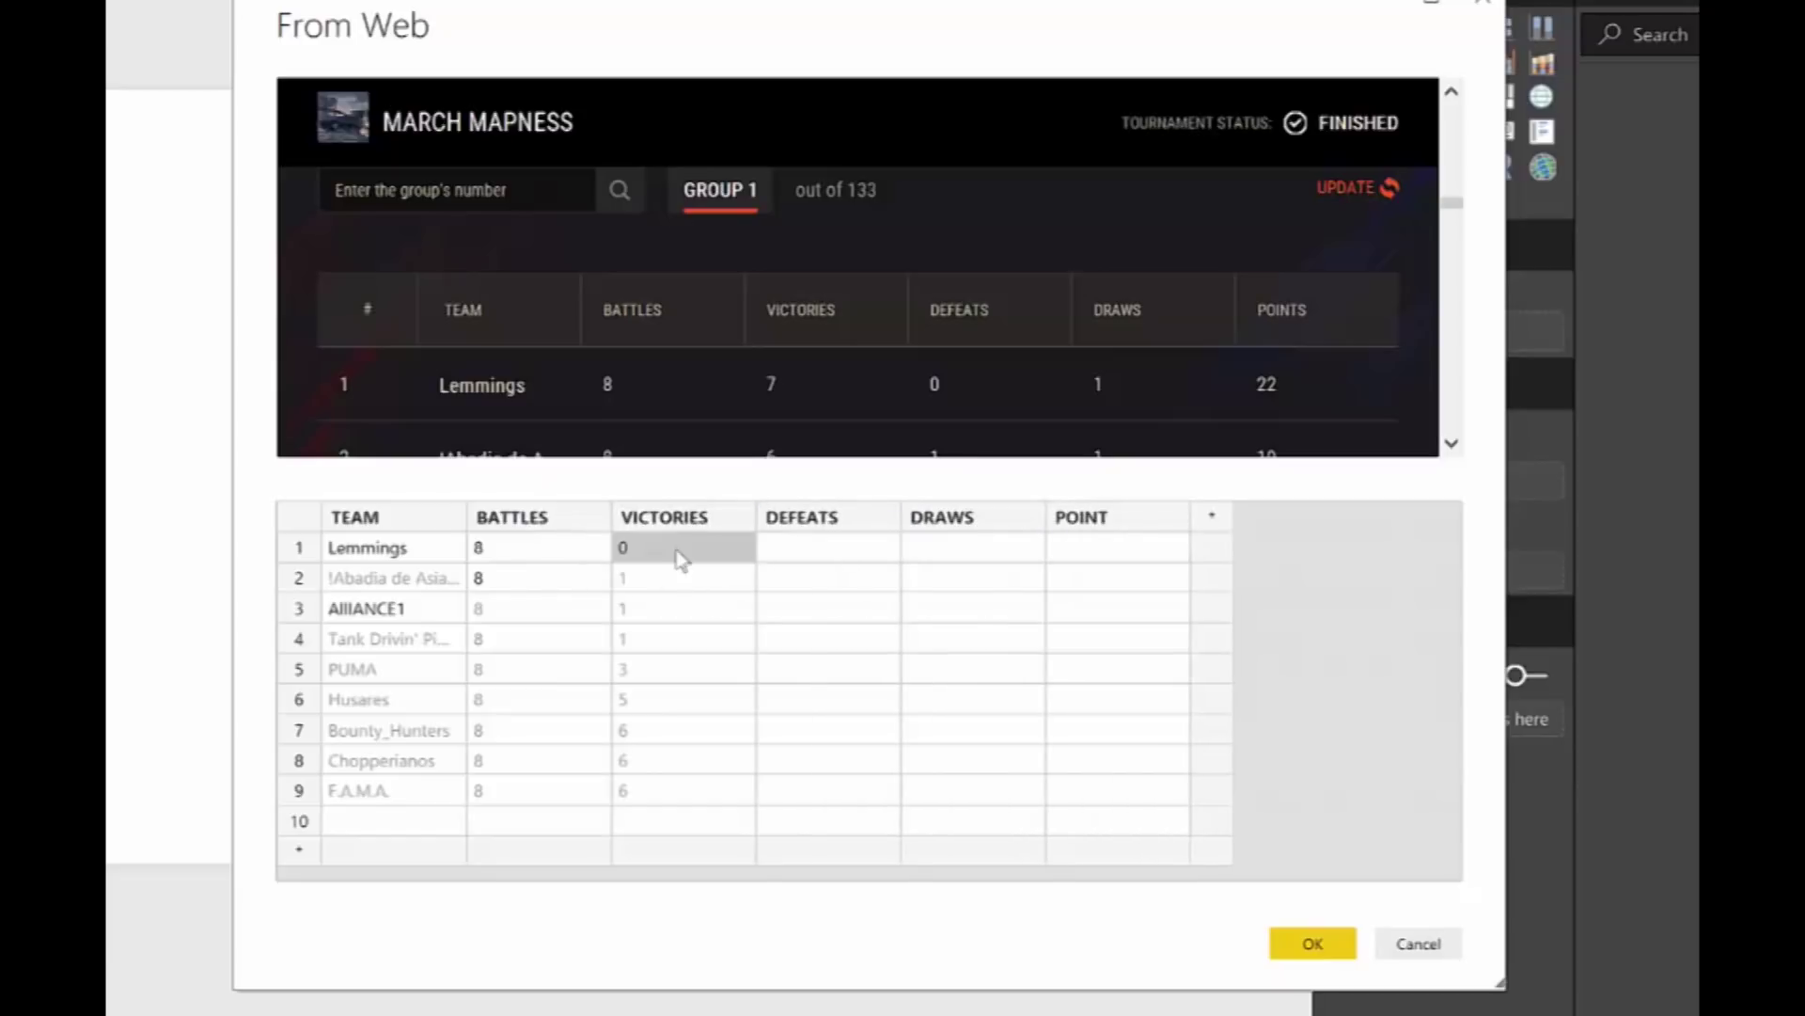
text(7)
click(697, 585)
scroll(829, 390, down, 1)
click(827, 551)
text(0)
click(978, 554)
text(1)
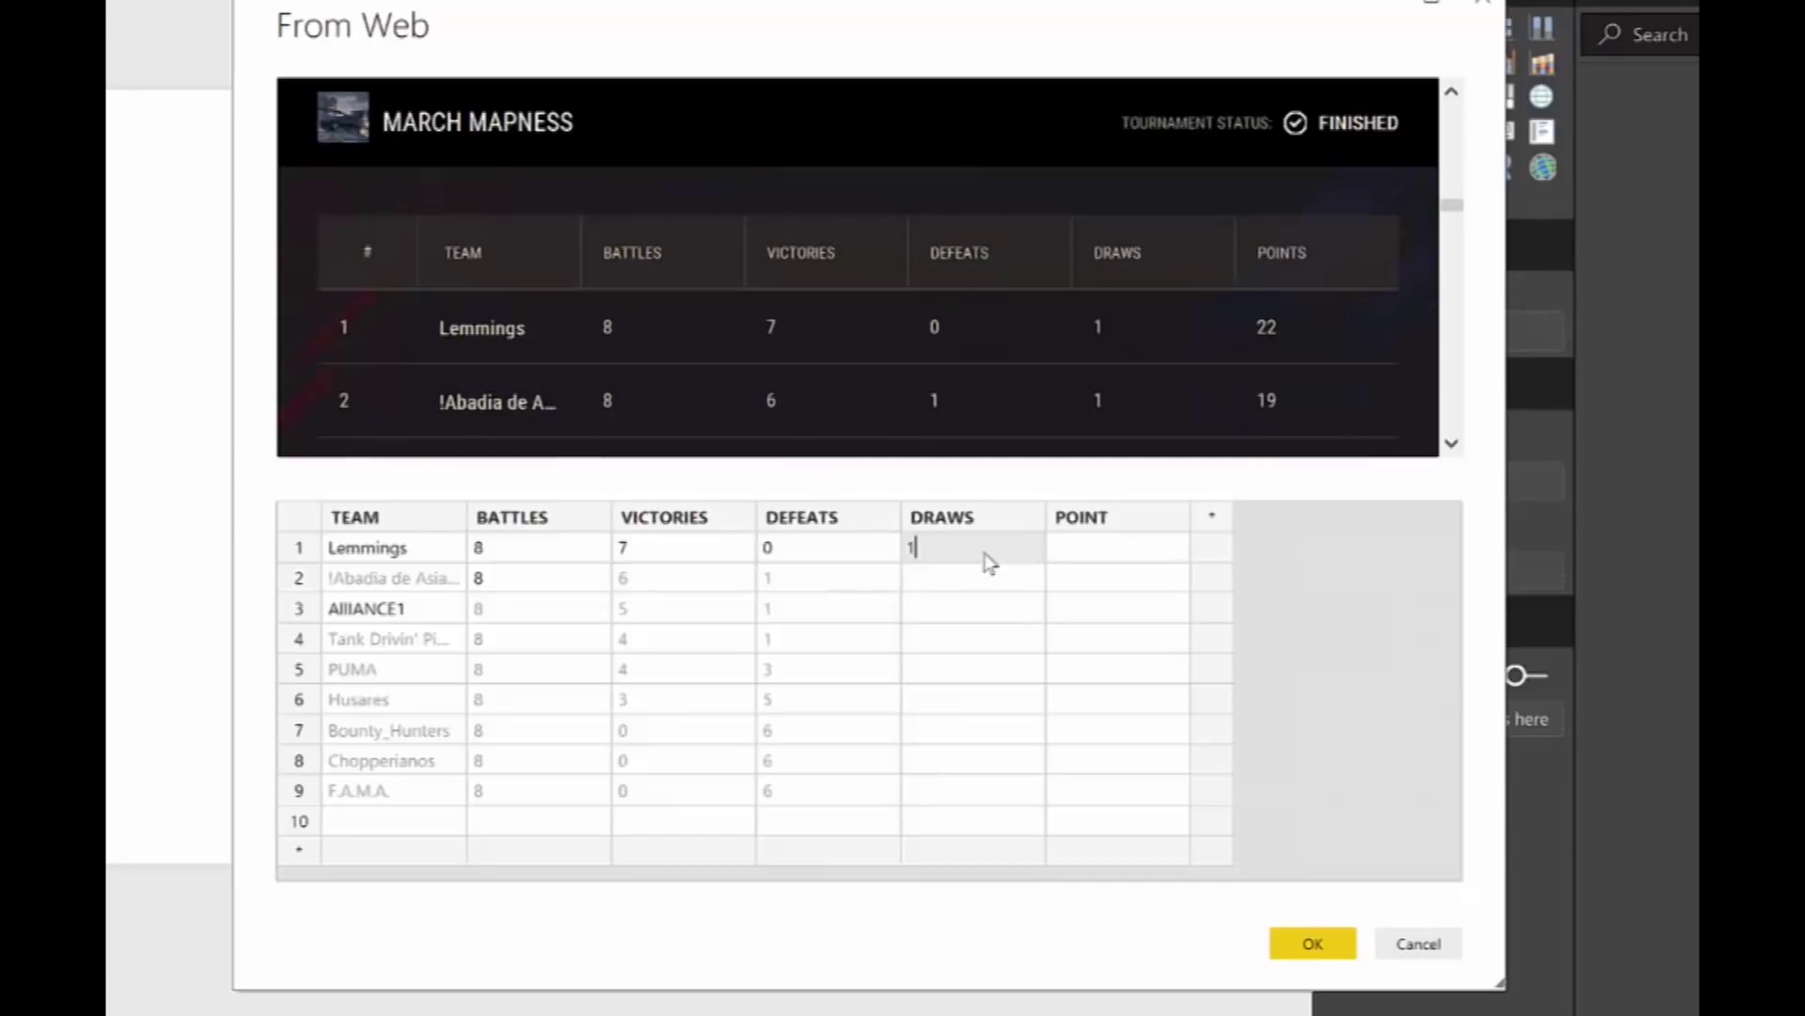
key(Tab)
text(22)
click(1128, 722)
scroll(786, 306, down, 5)
scroll(786, 308, up, 2)
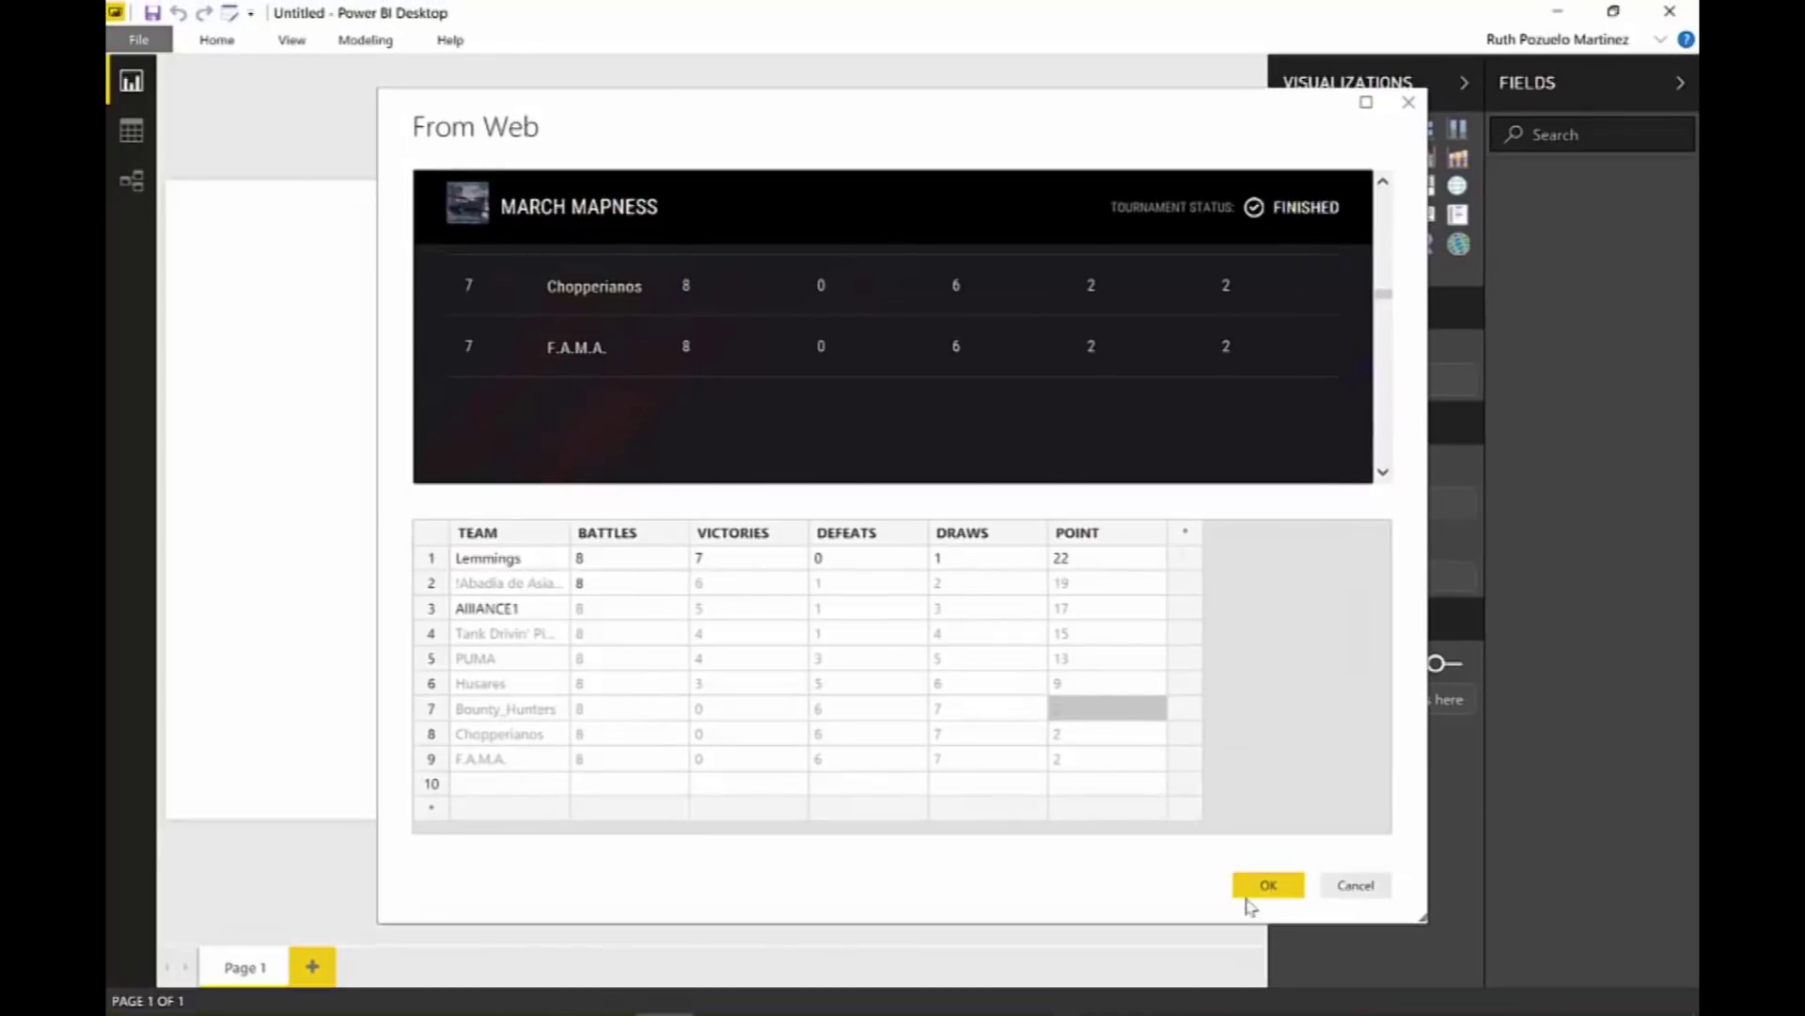
click(1284, 906)
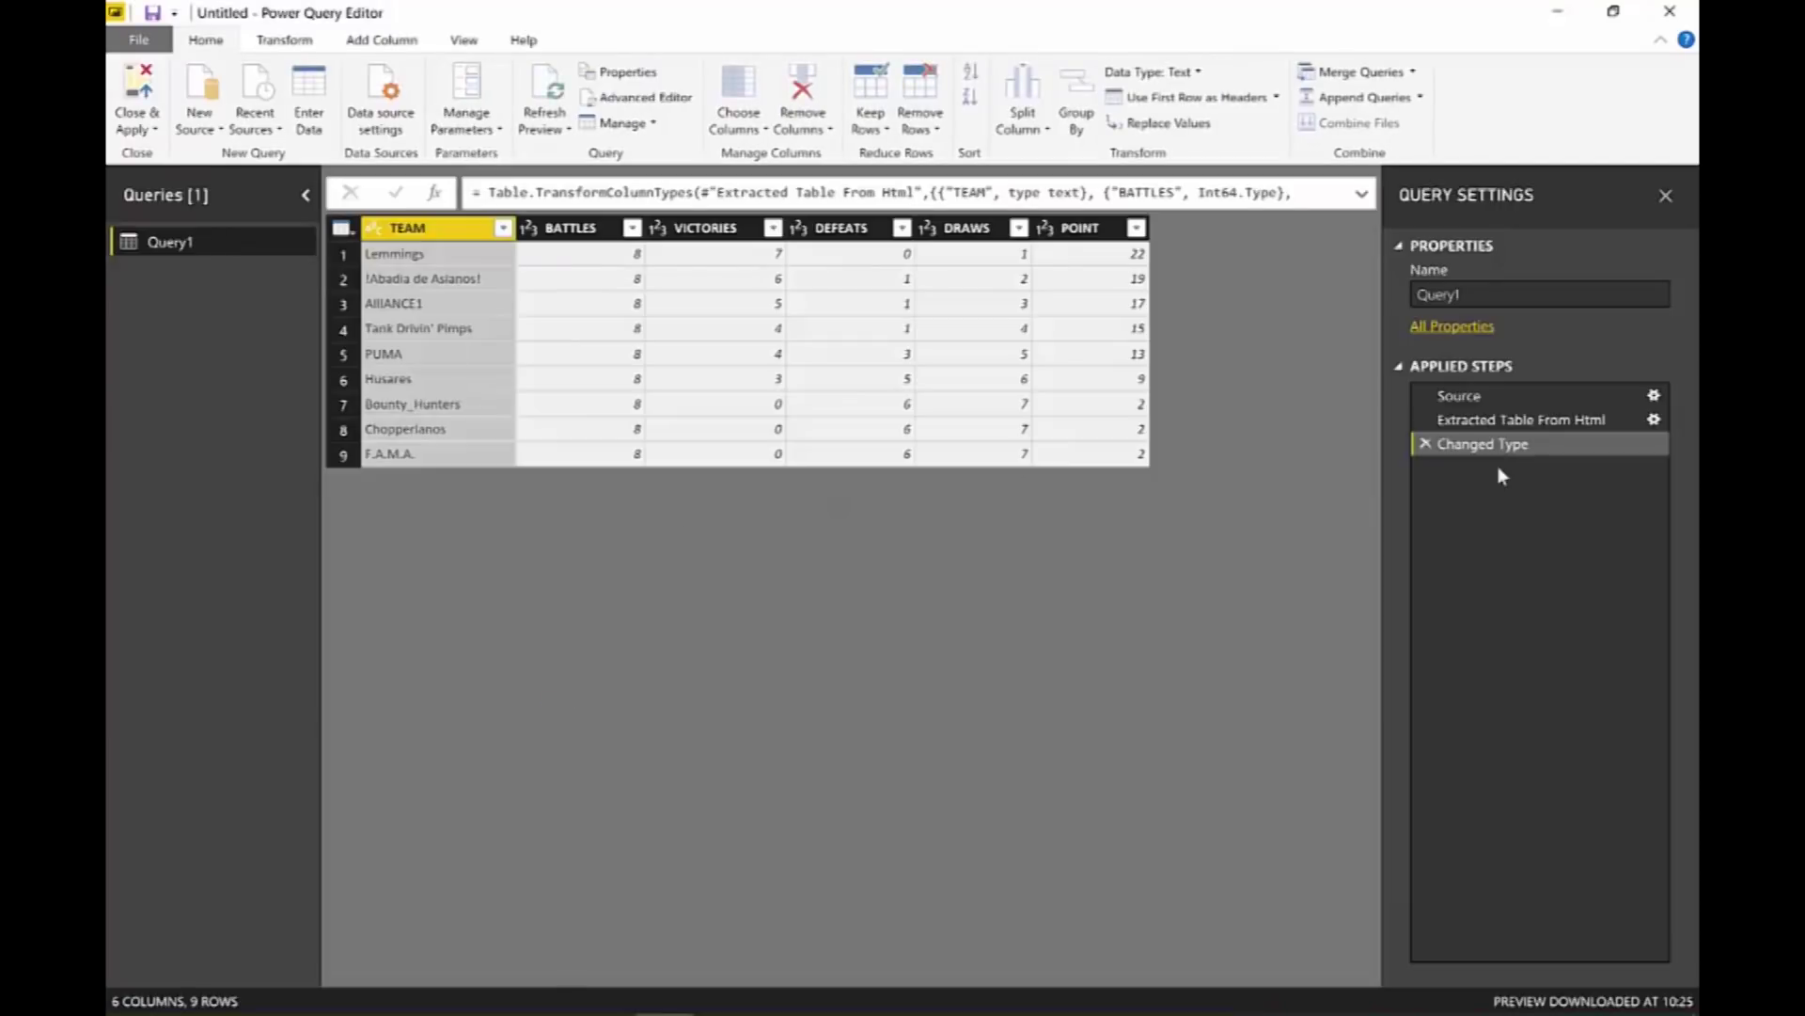
Expand and read the Extracted Table From Html formula, also checking the Source and Changed Type steps.
click(1529, 420)
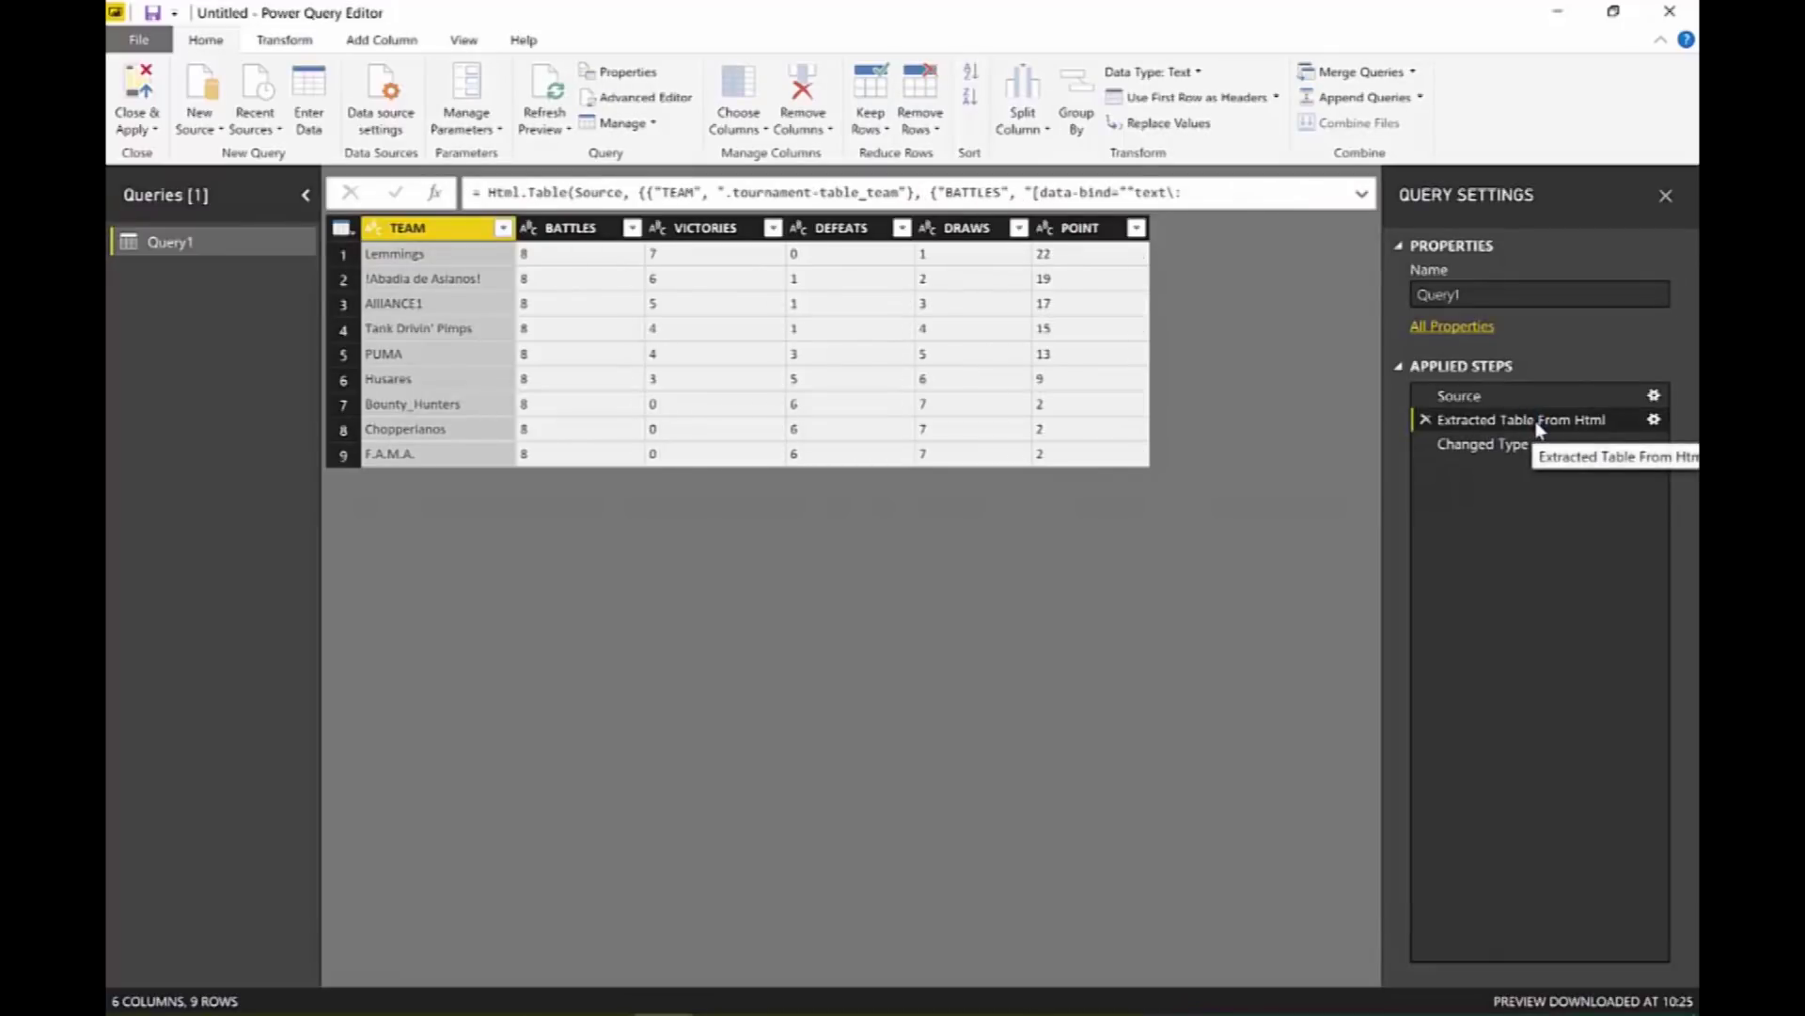
click(1362, 195)
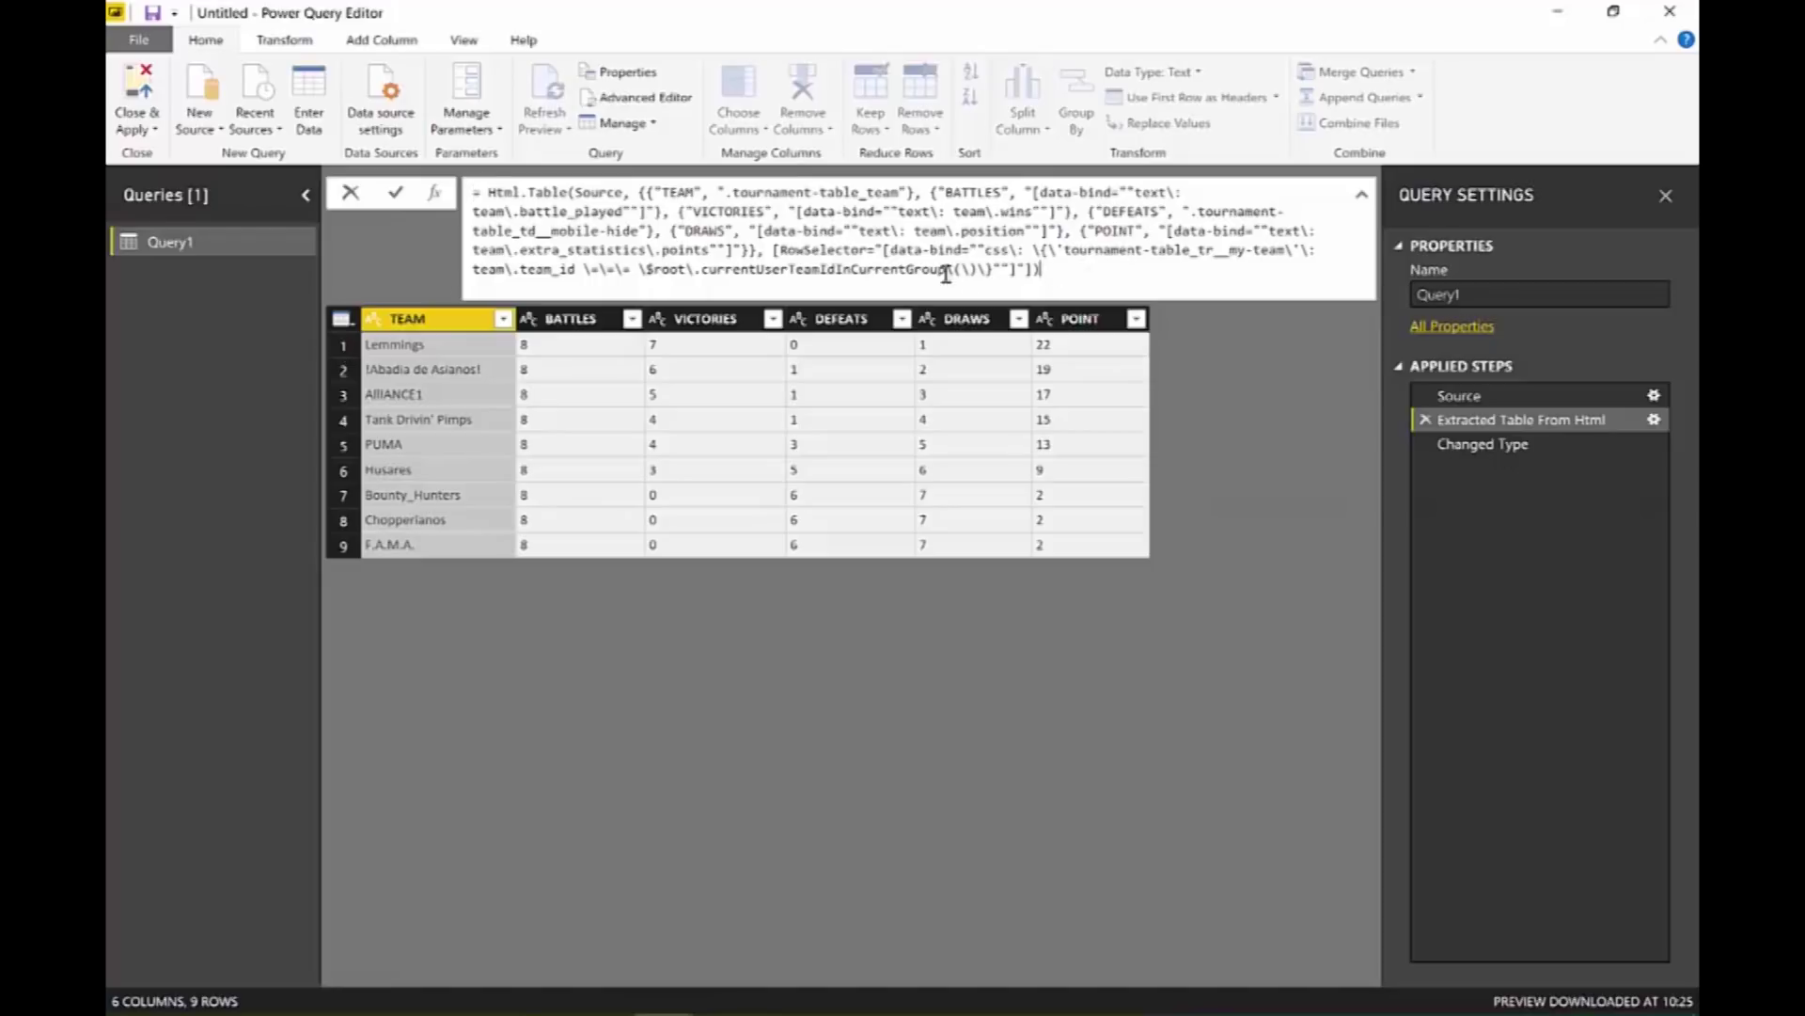
drag(1043, 271, 441, 191)
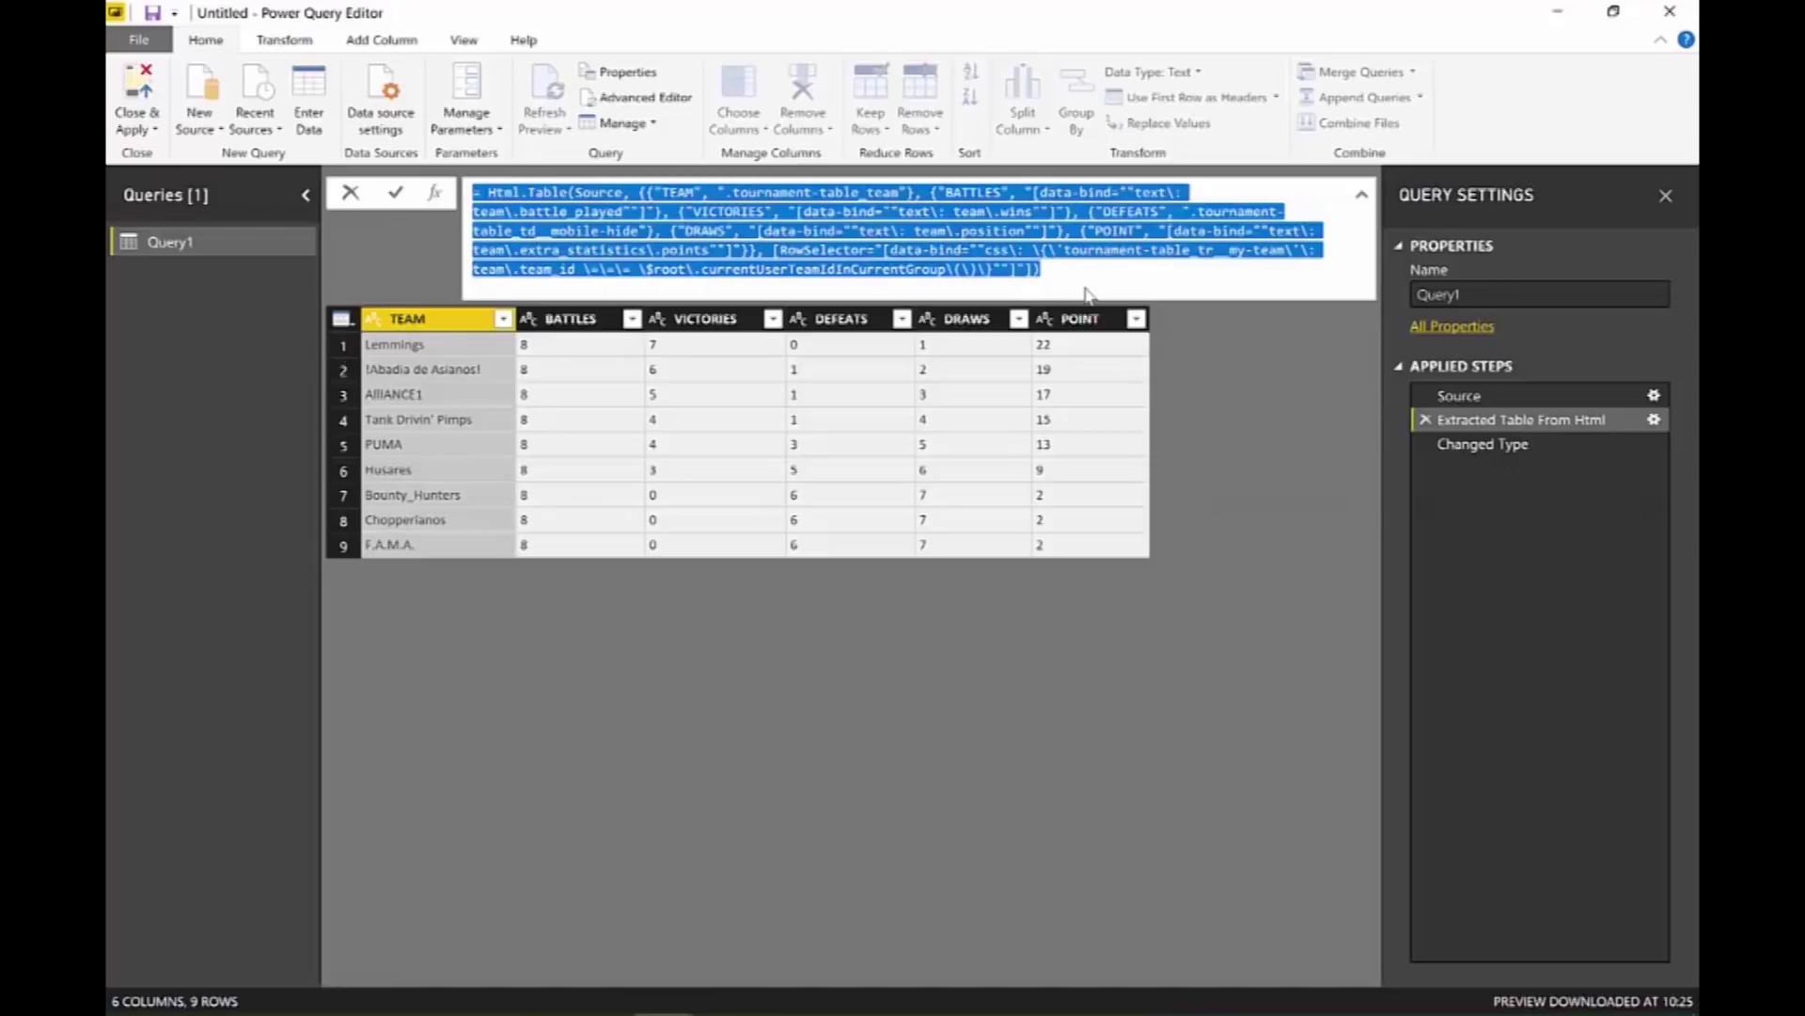
click(1514, 395)
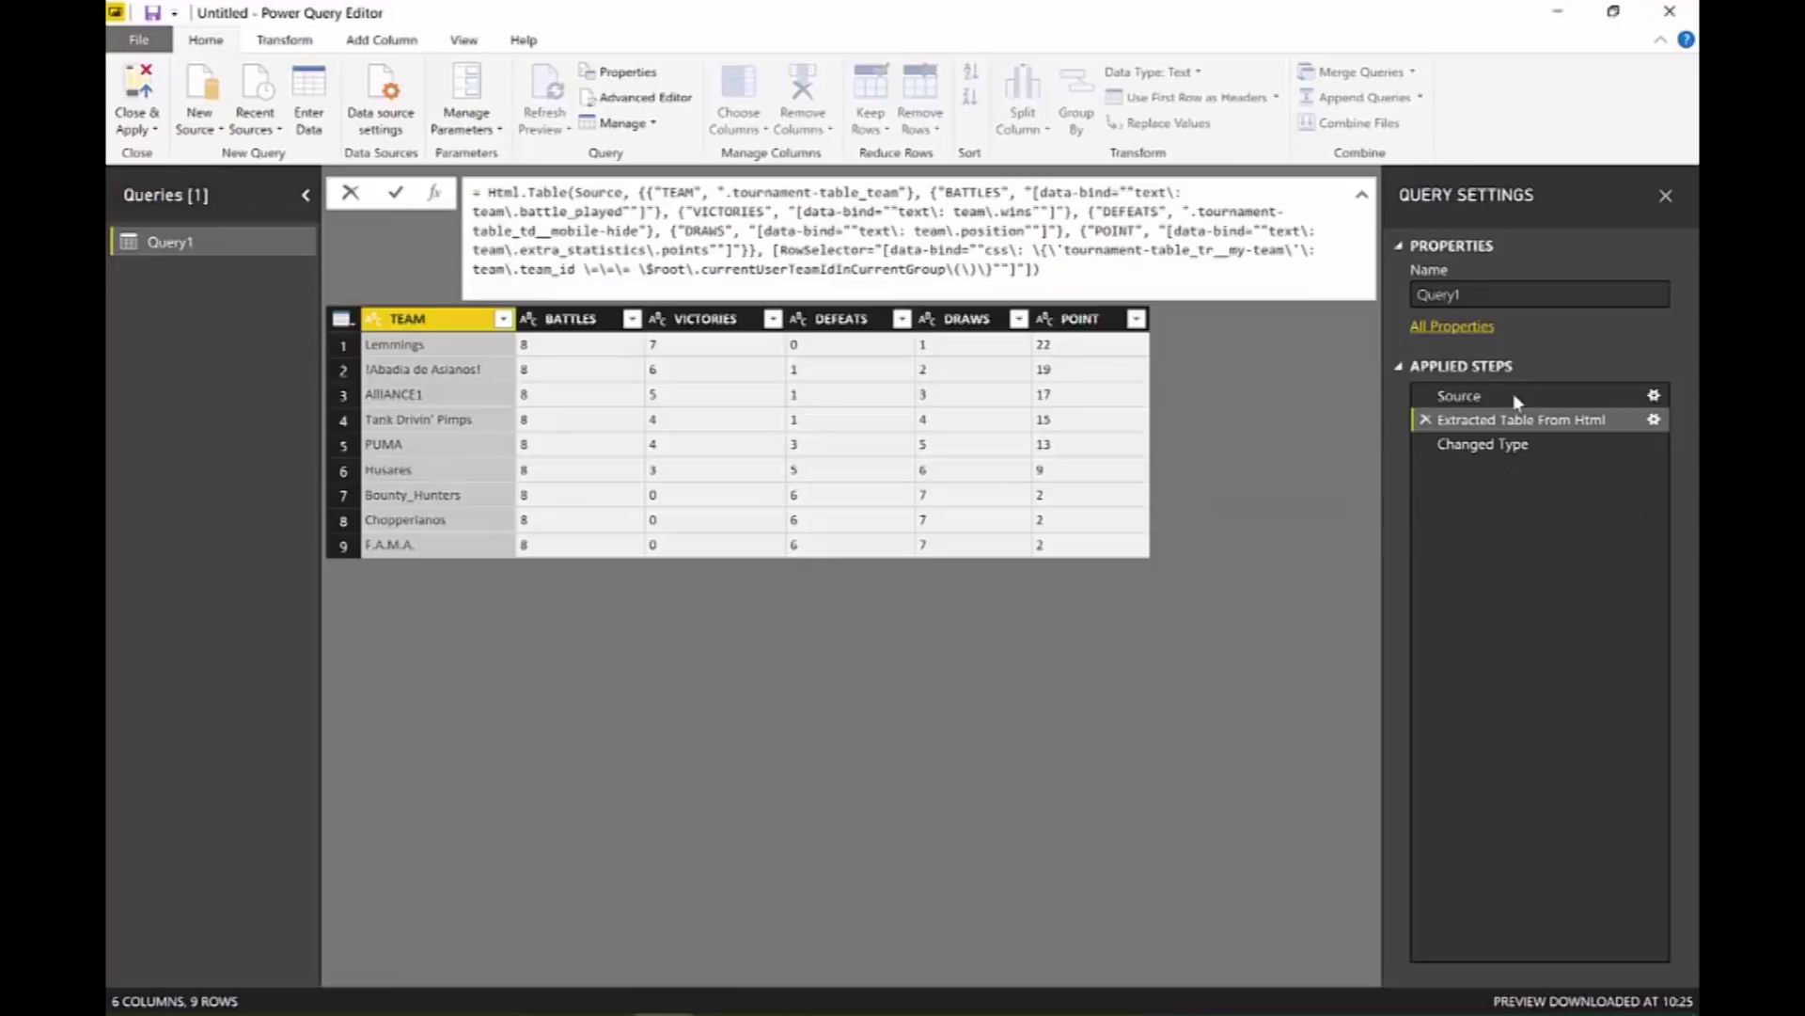
scroll(887, 554, down, 10)
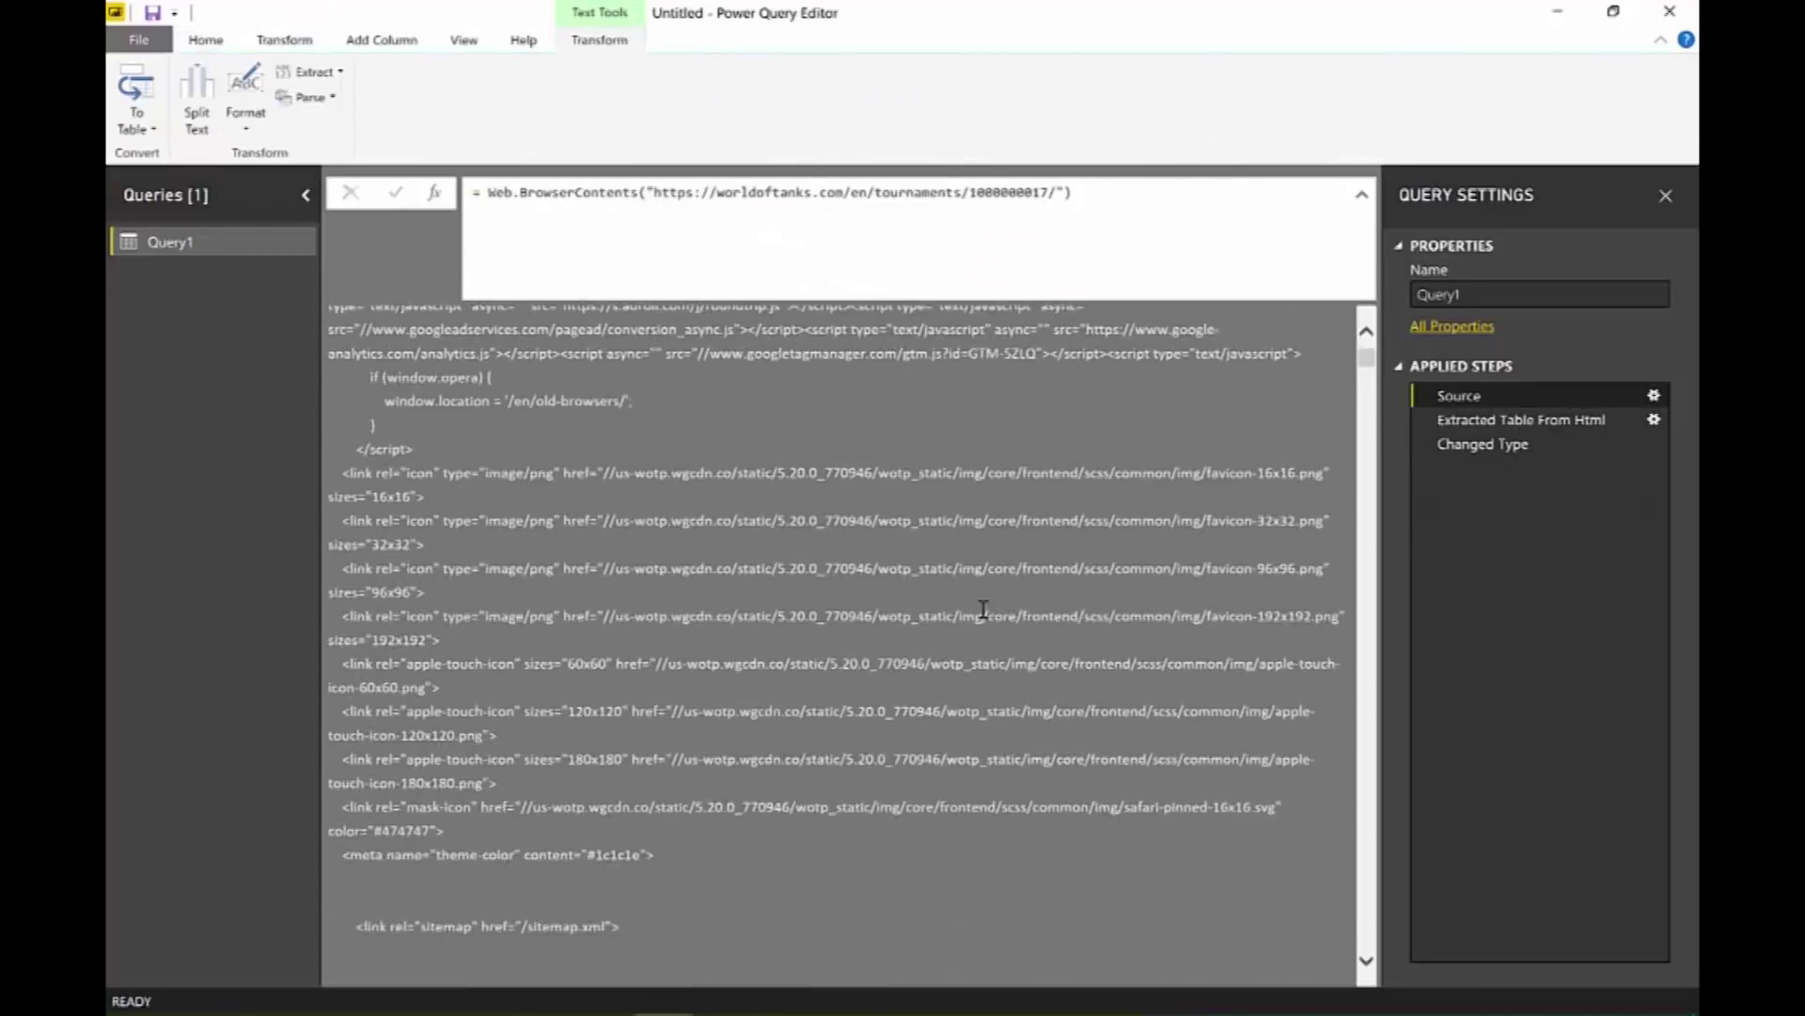
click(1512, 443)
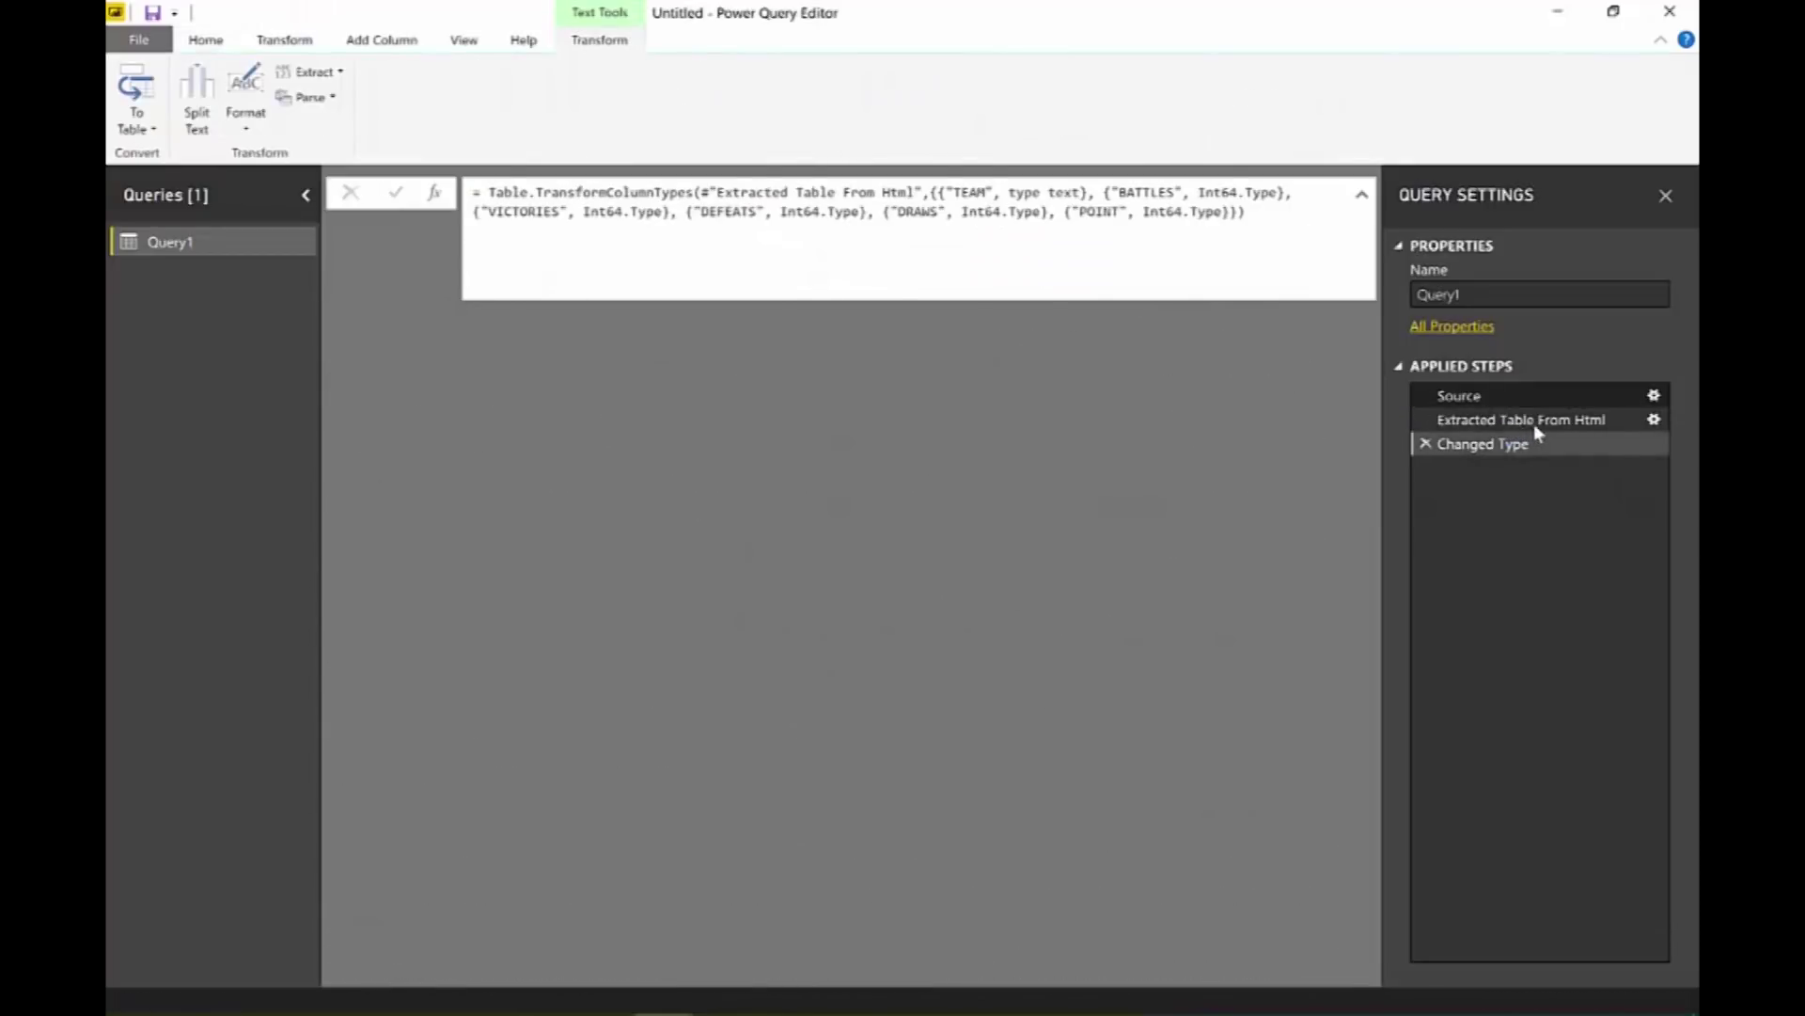
click(1533, 422)
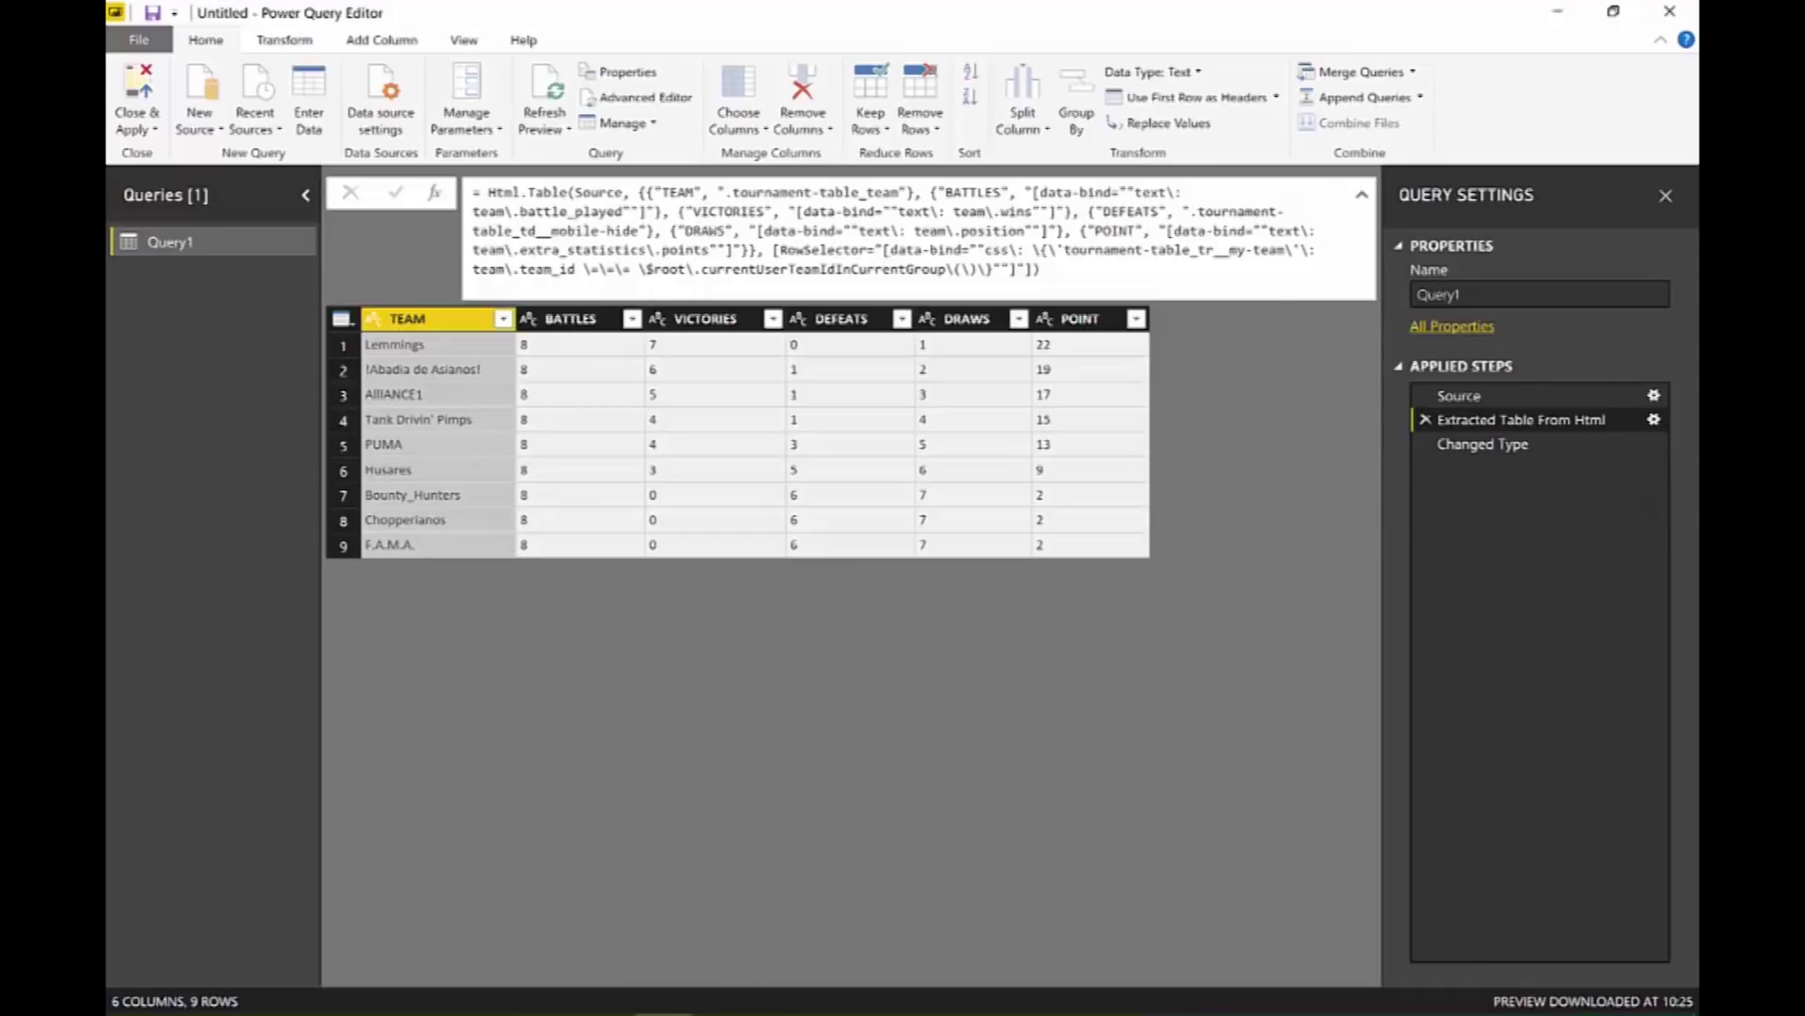
mouse_move(664, 1012)
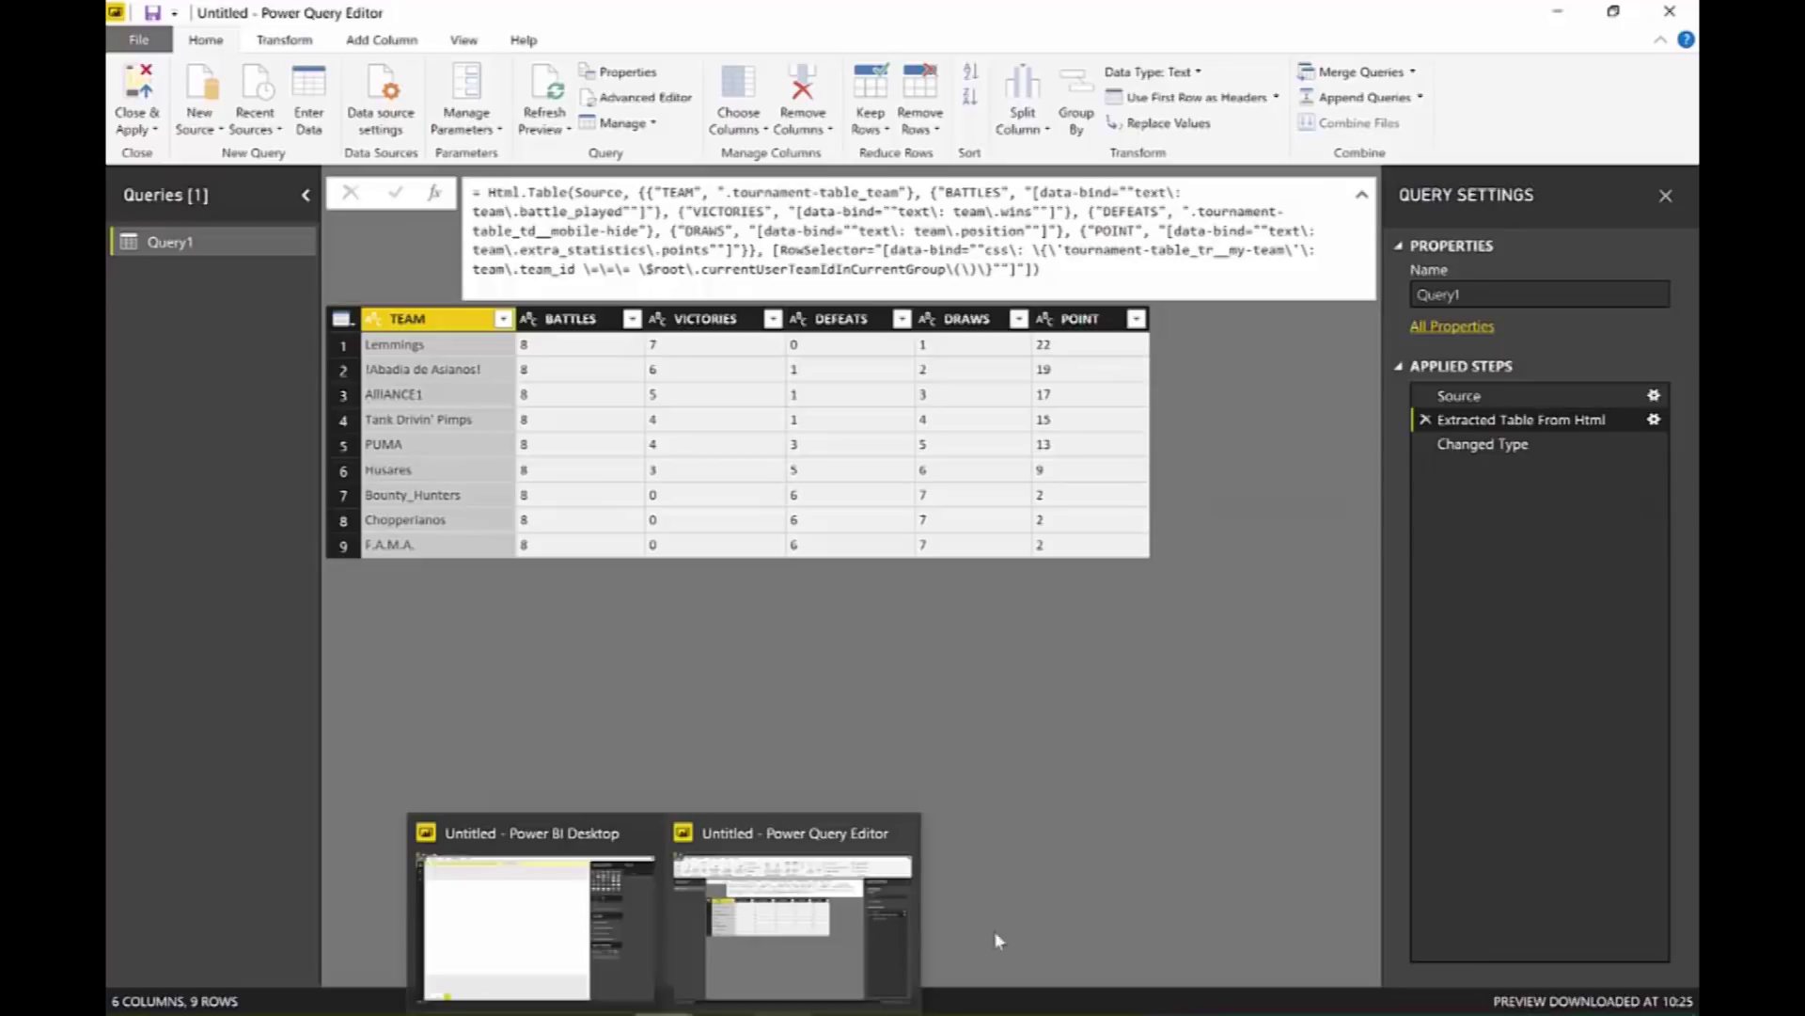
Copy the FEC 2016 candidate totals page address from Chrome and return to Power Query Editor.
click(428, 1013)
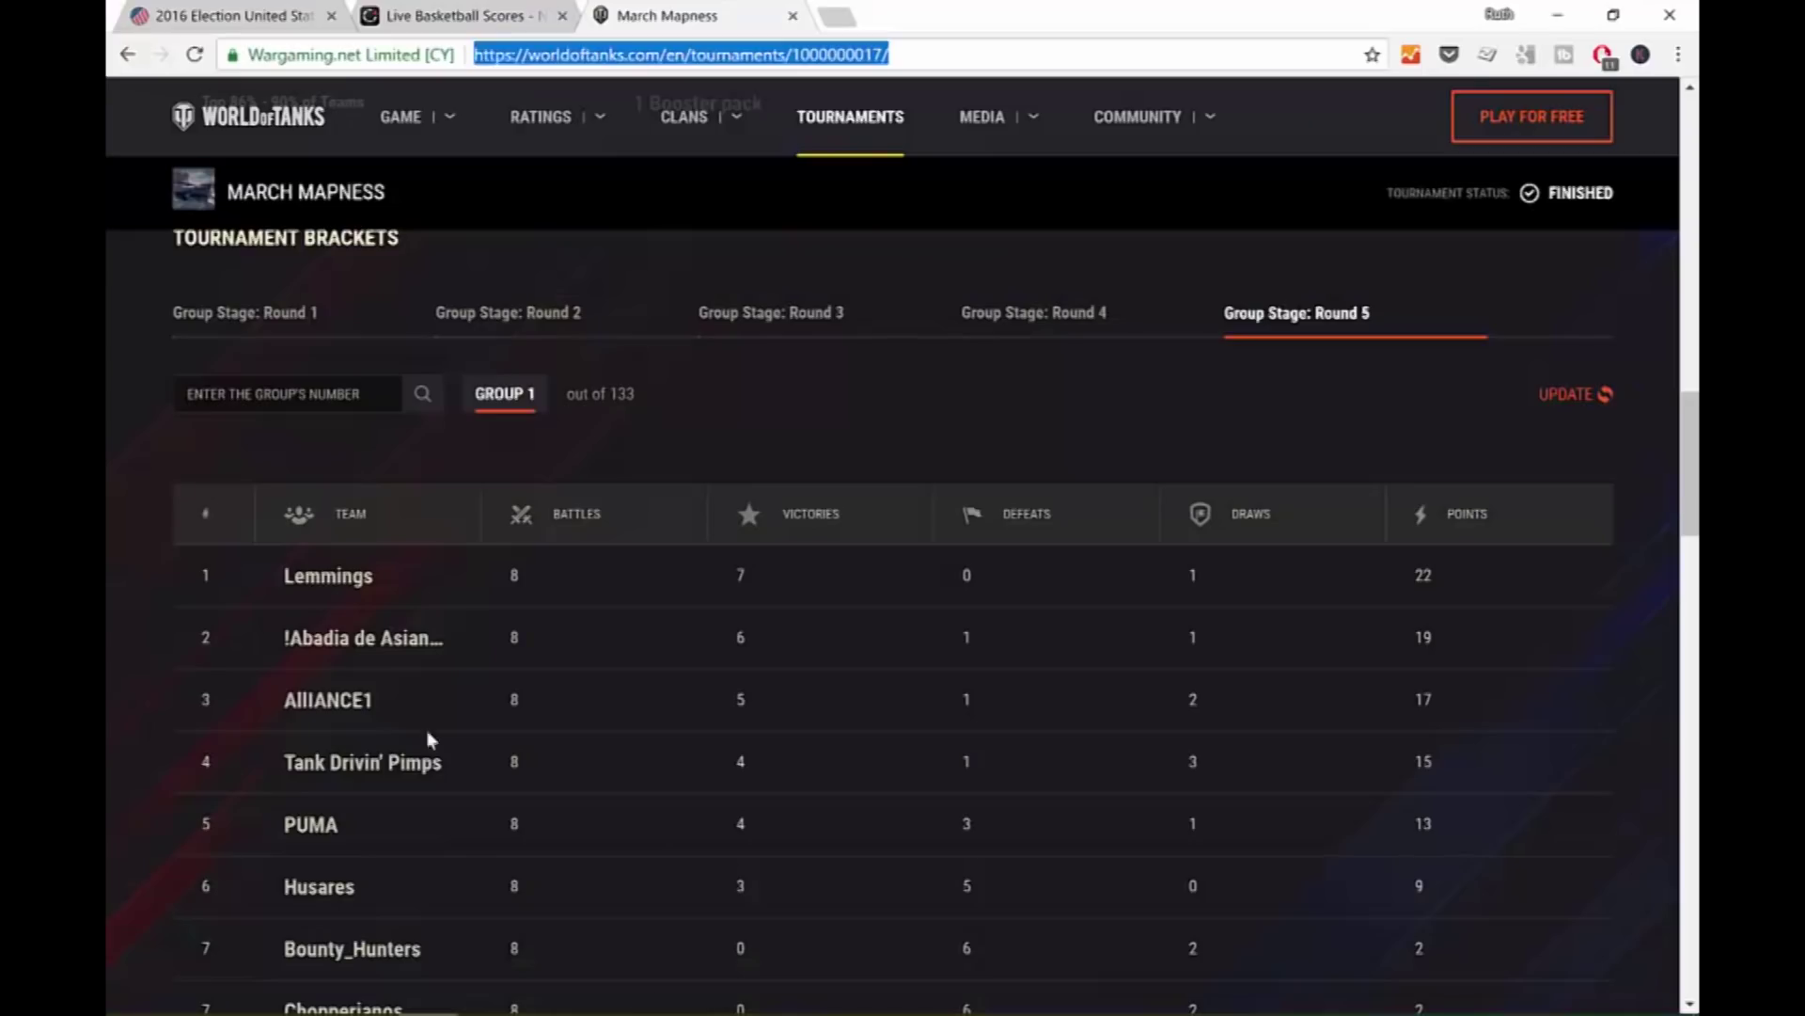
click(462, 17)
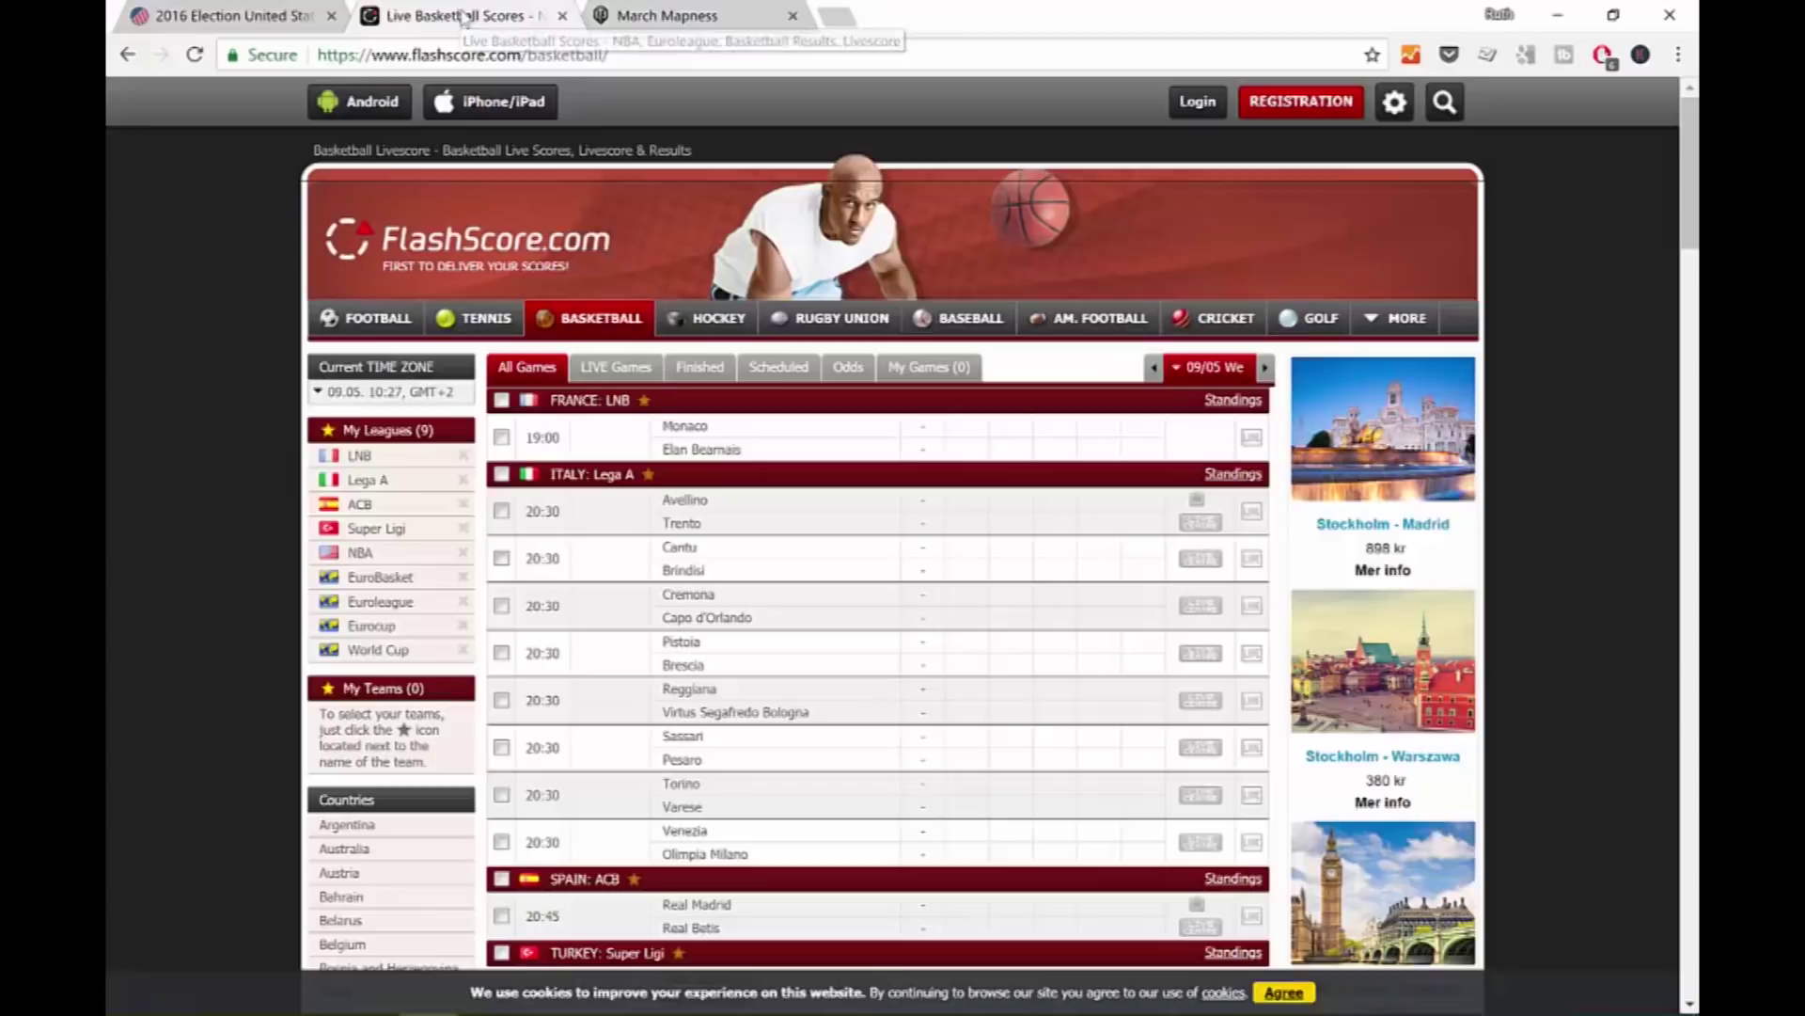
click(240, 17)
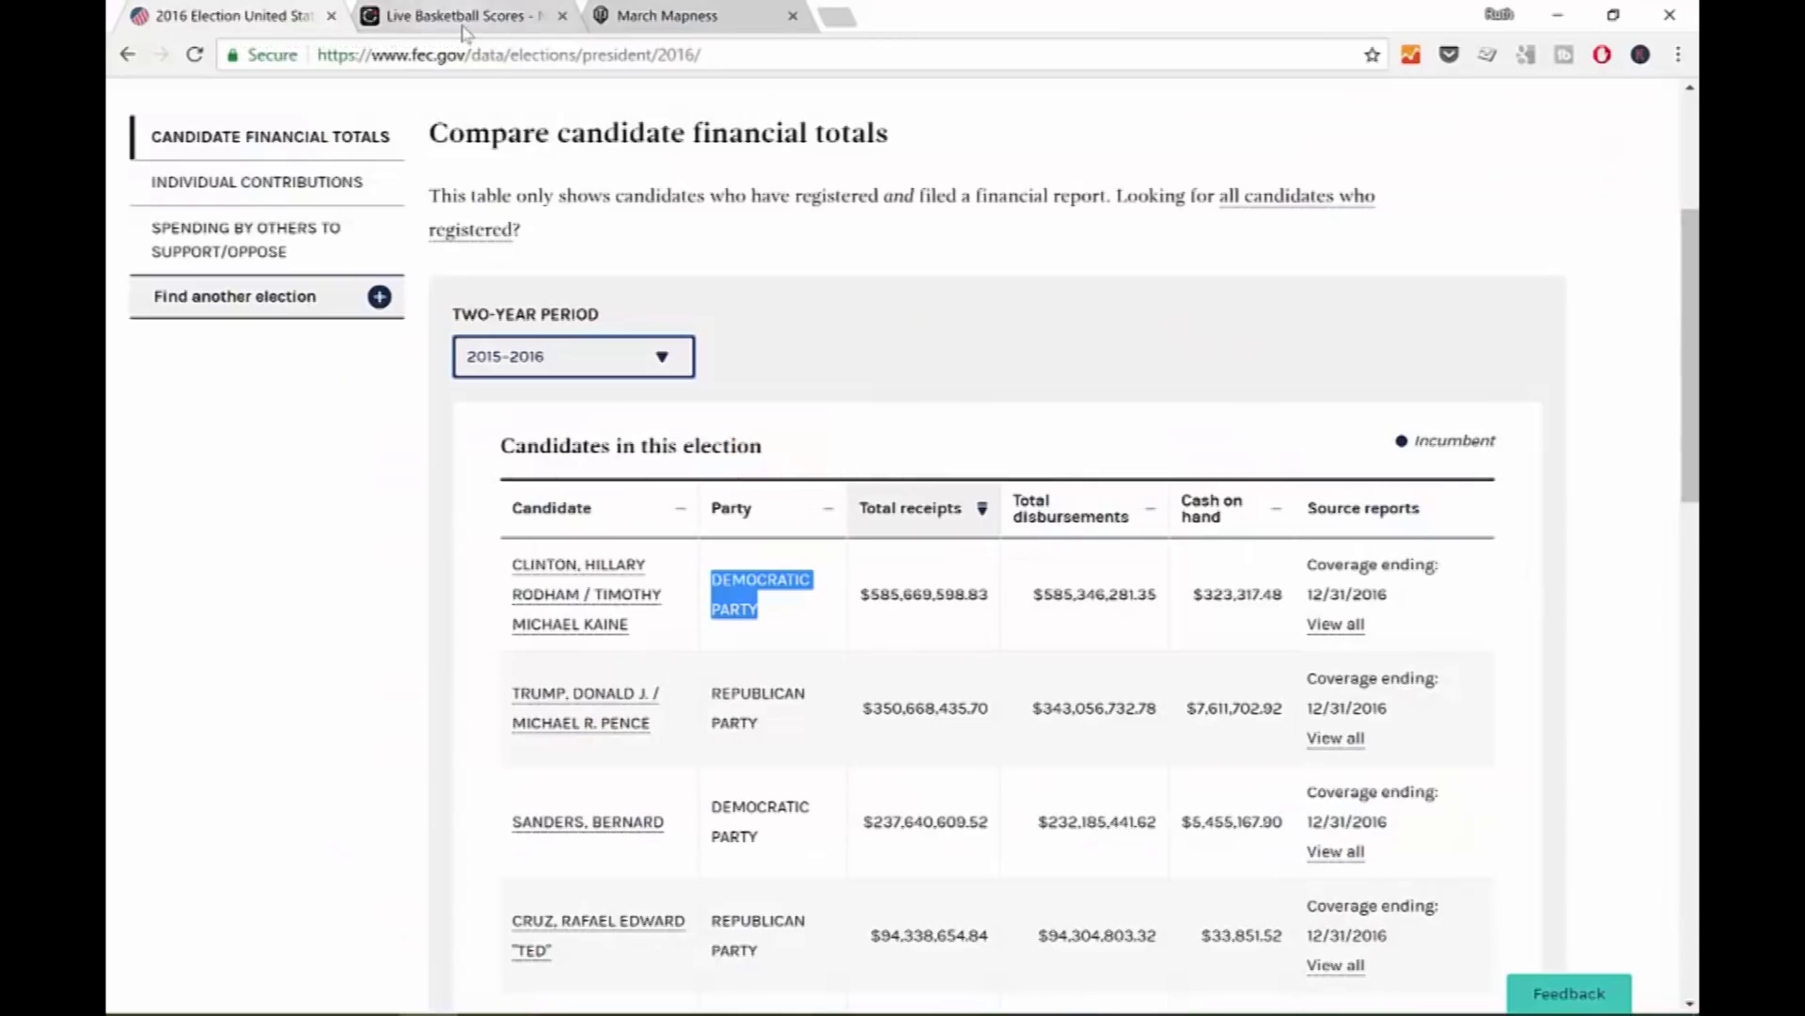
click(462, 19)
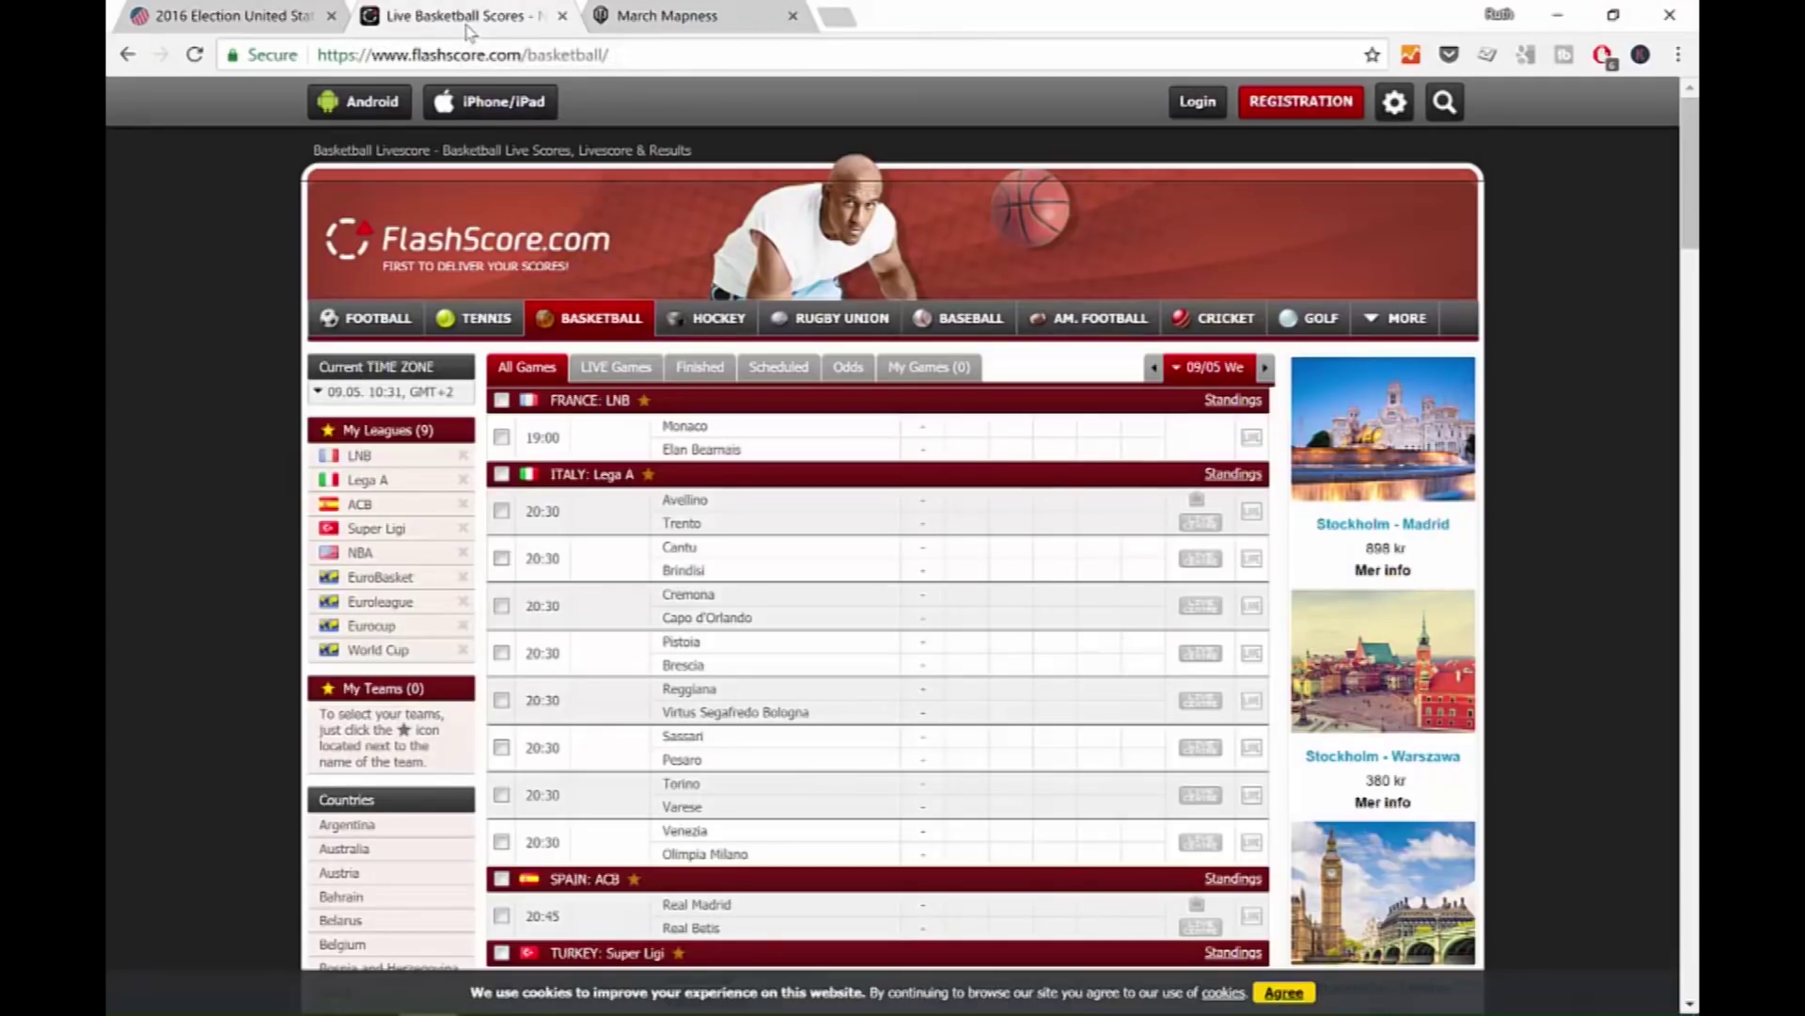
click(256, 26)
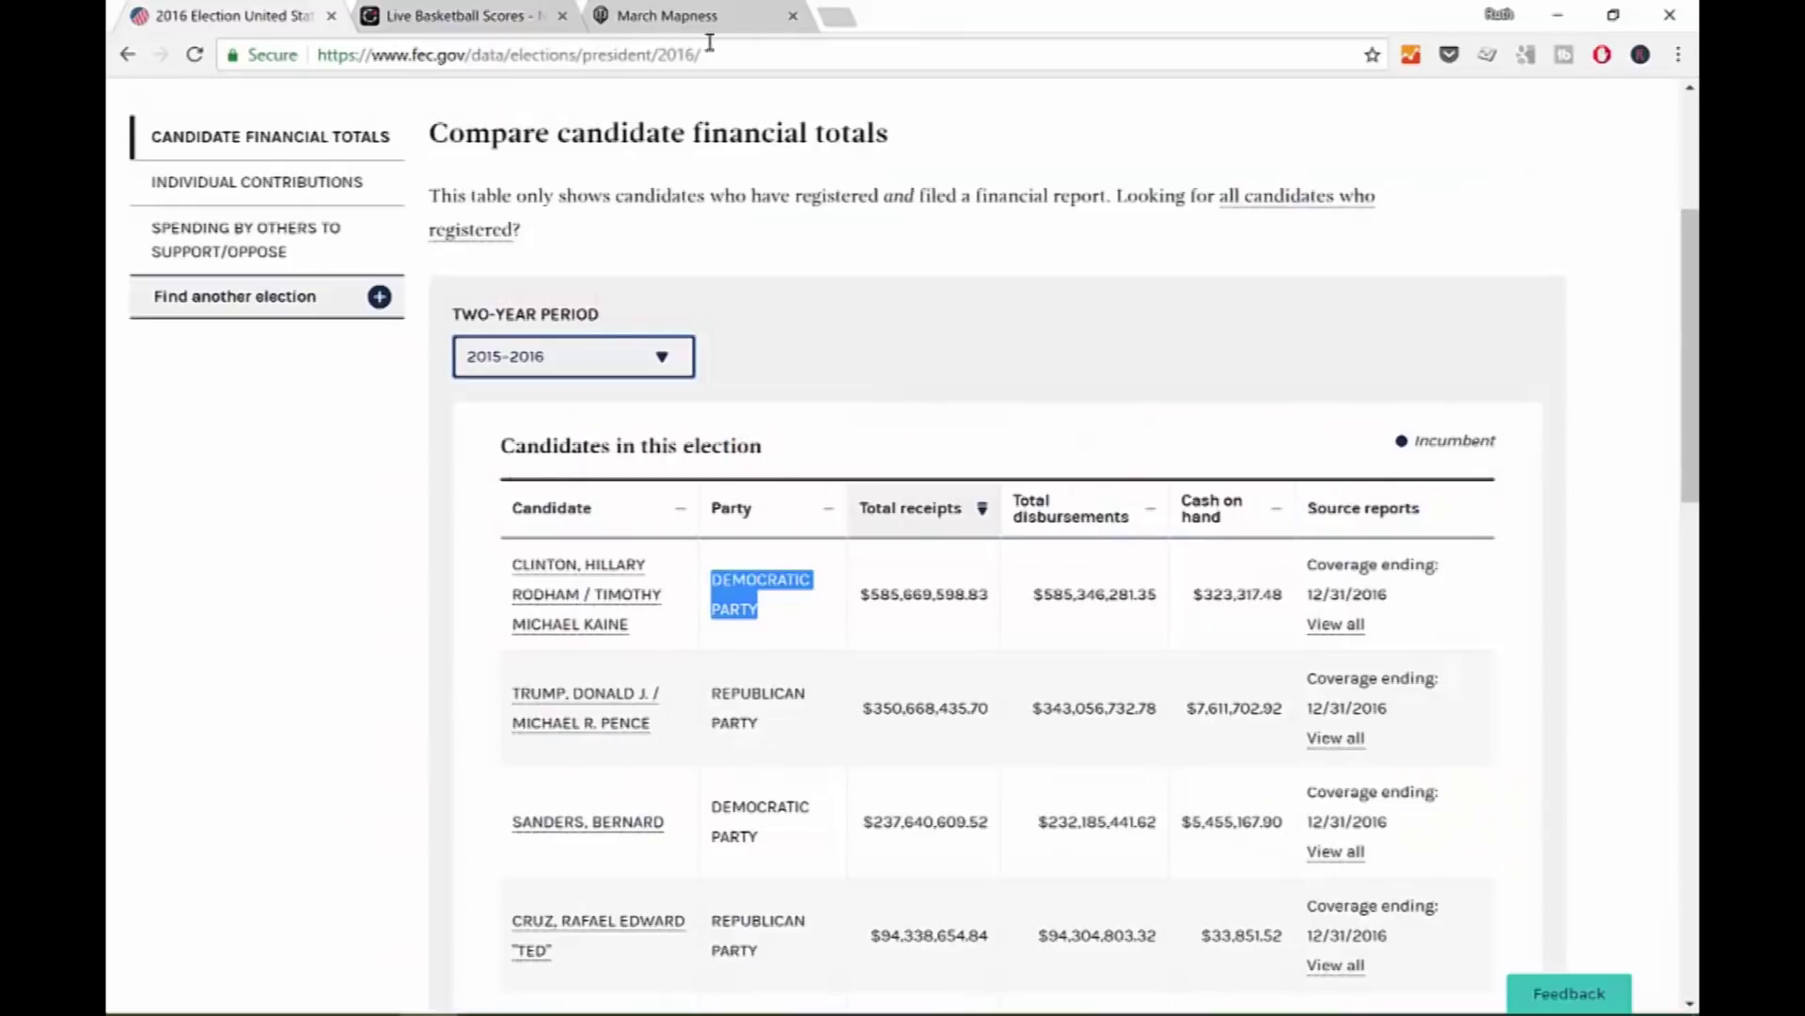
click(742, 53)
key(ctrl+c)
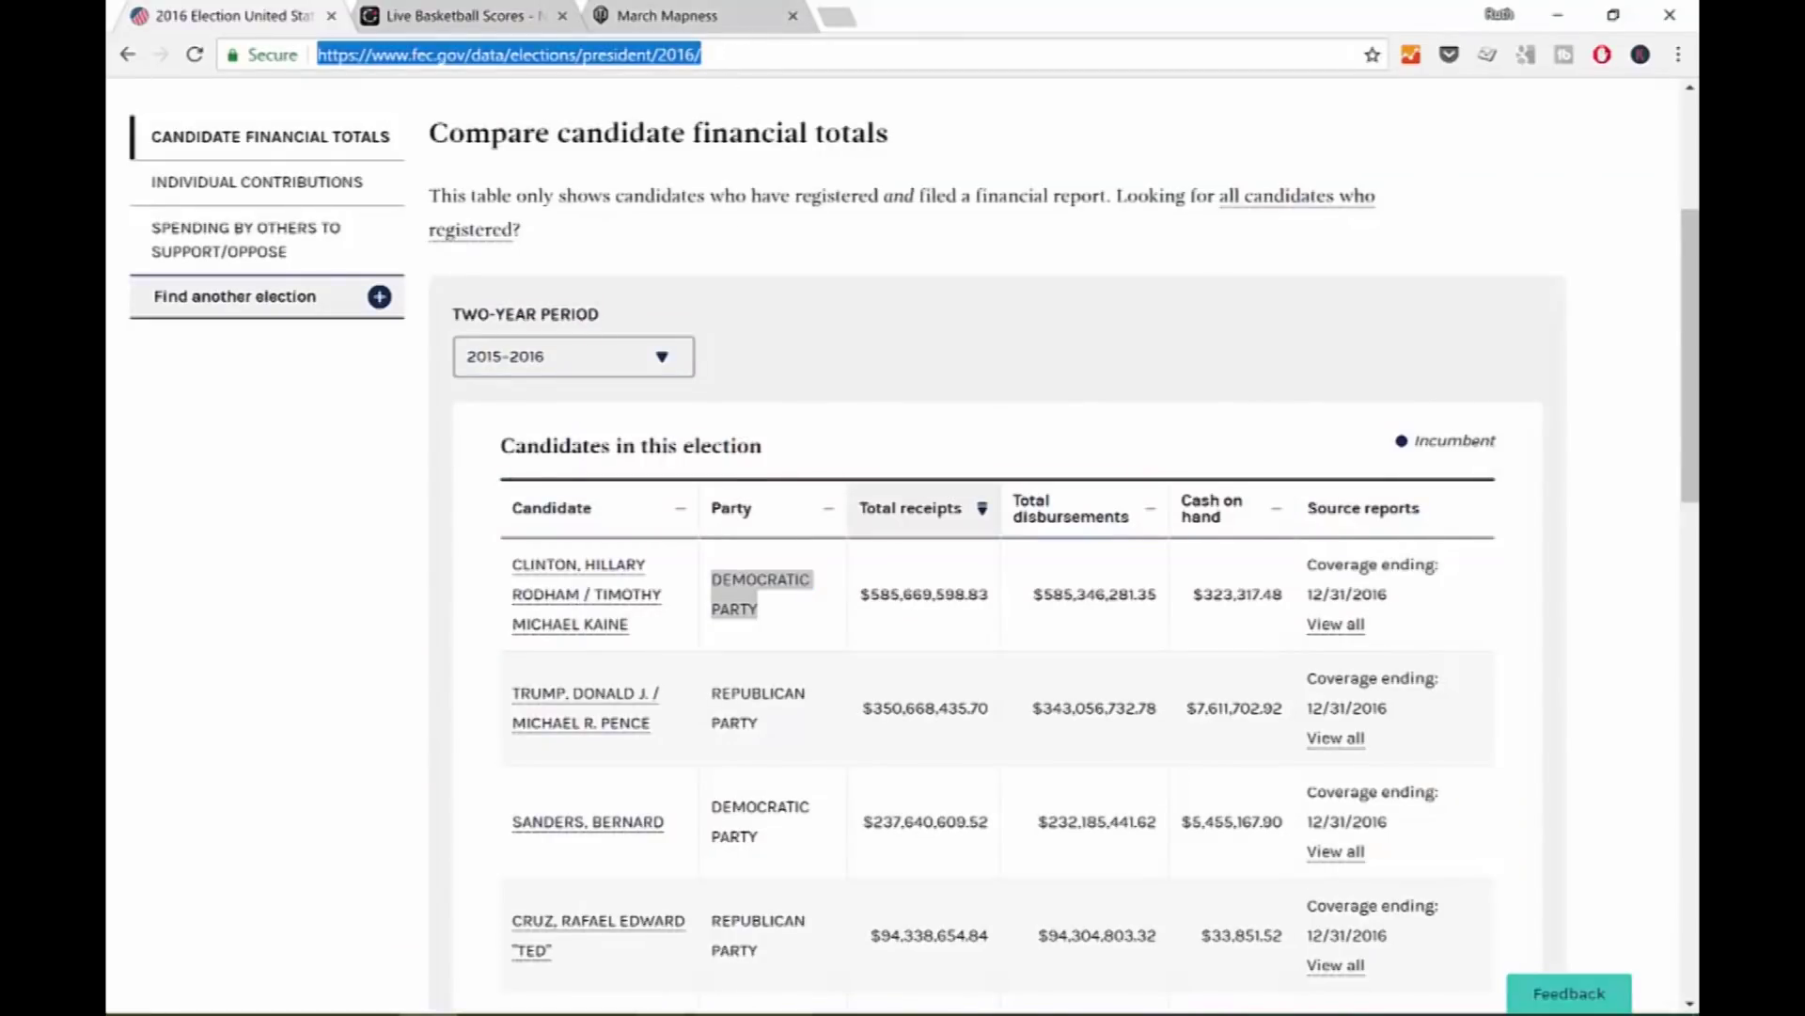
click(756, 922)
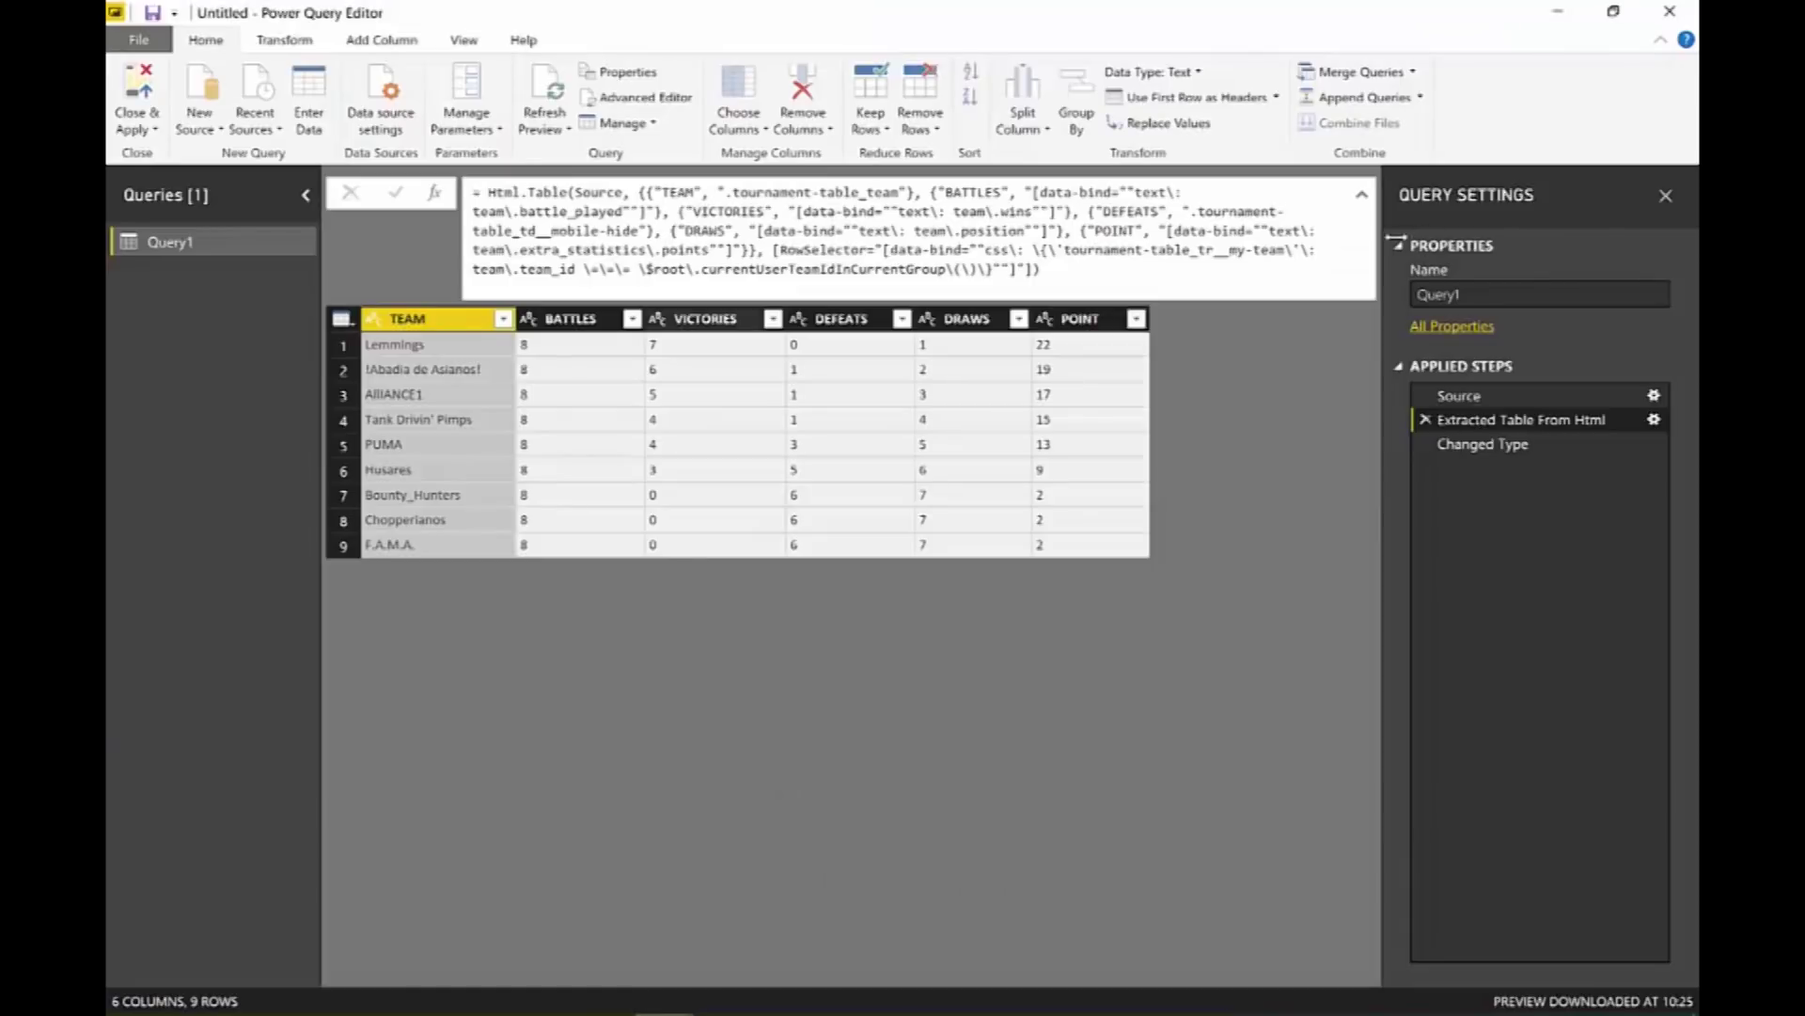
click(146, 128)
Close the query editor without applying changes and connect to the pasted FEC URL as a Web source.
click(165, 202)
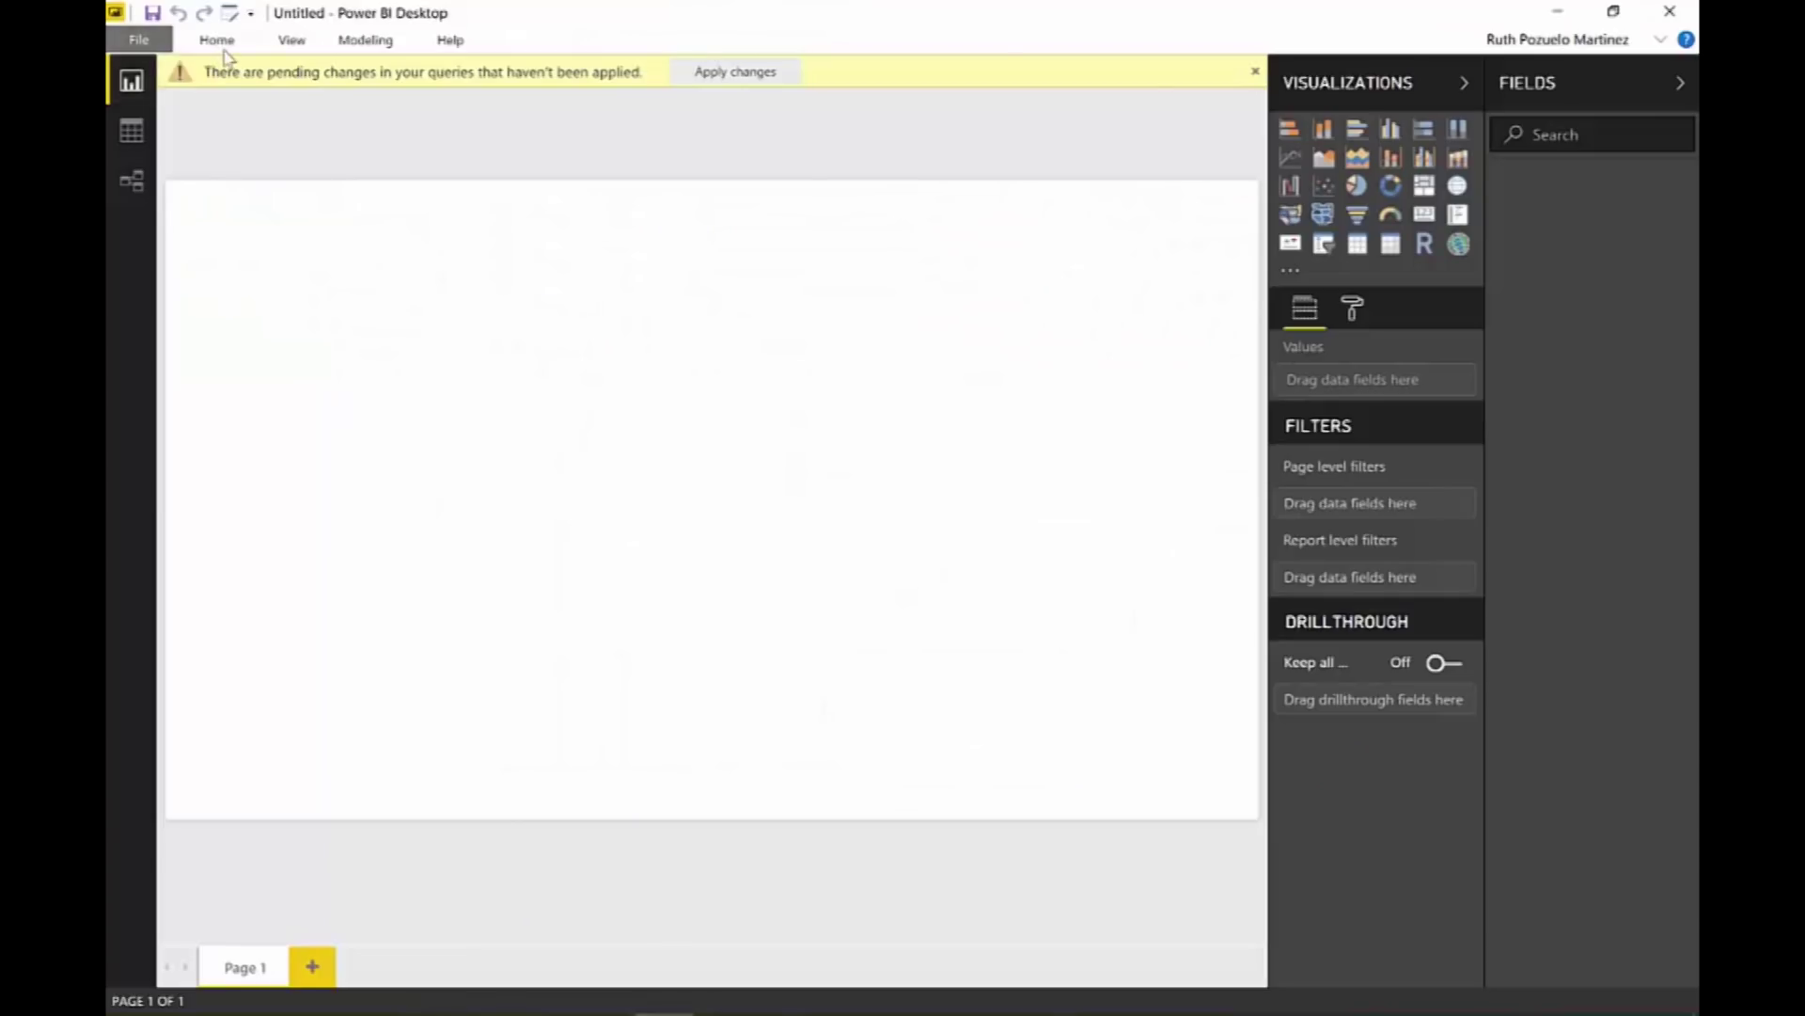
click(224, 52)
click(307, 121)
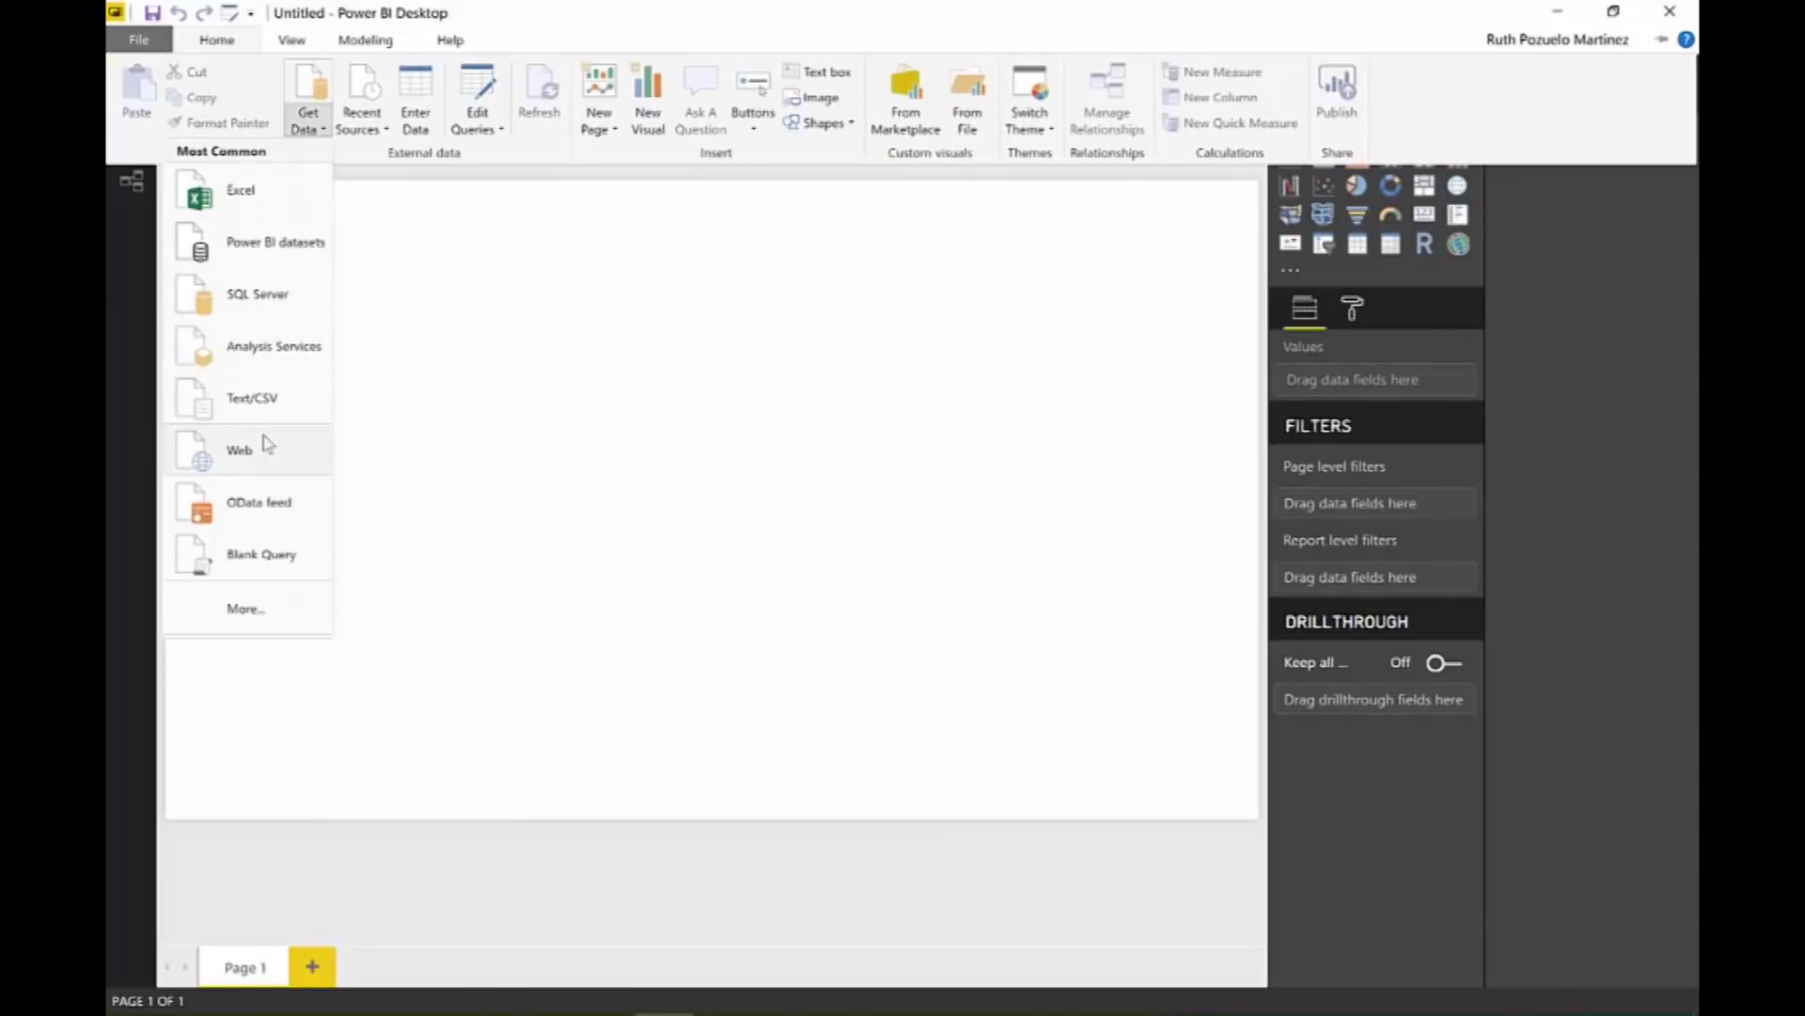
click(240, 449)
key(ctrl+v)
click(1149, 591)
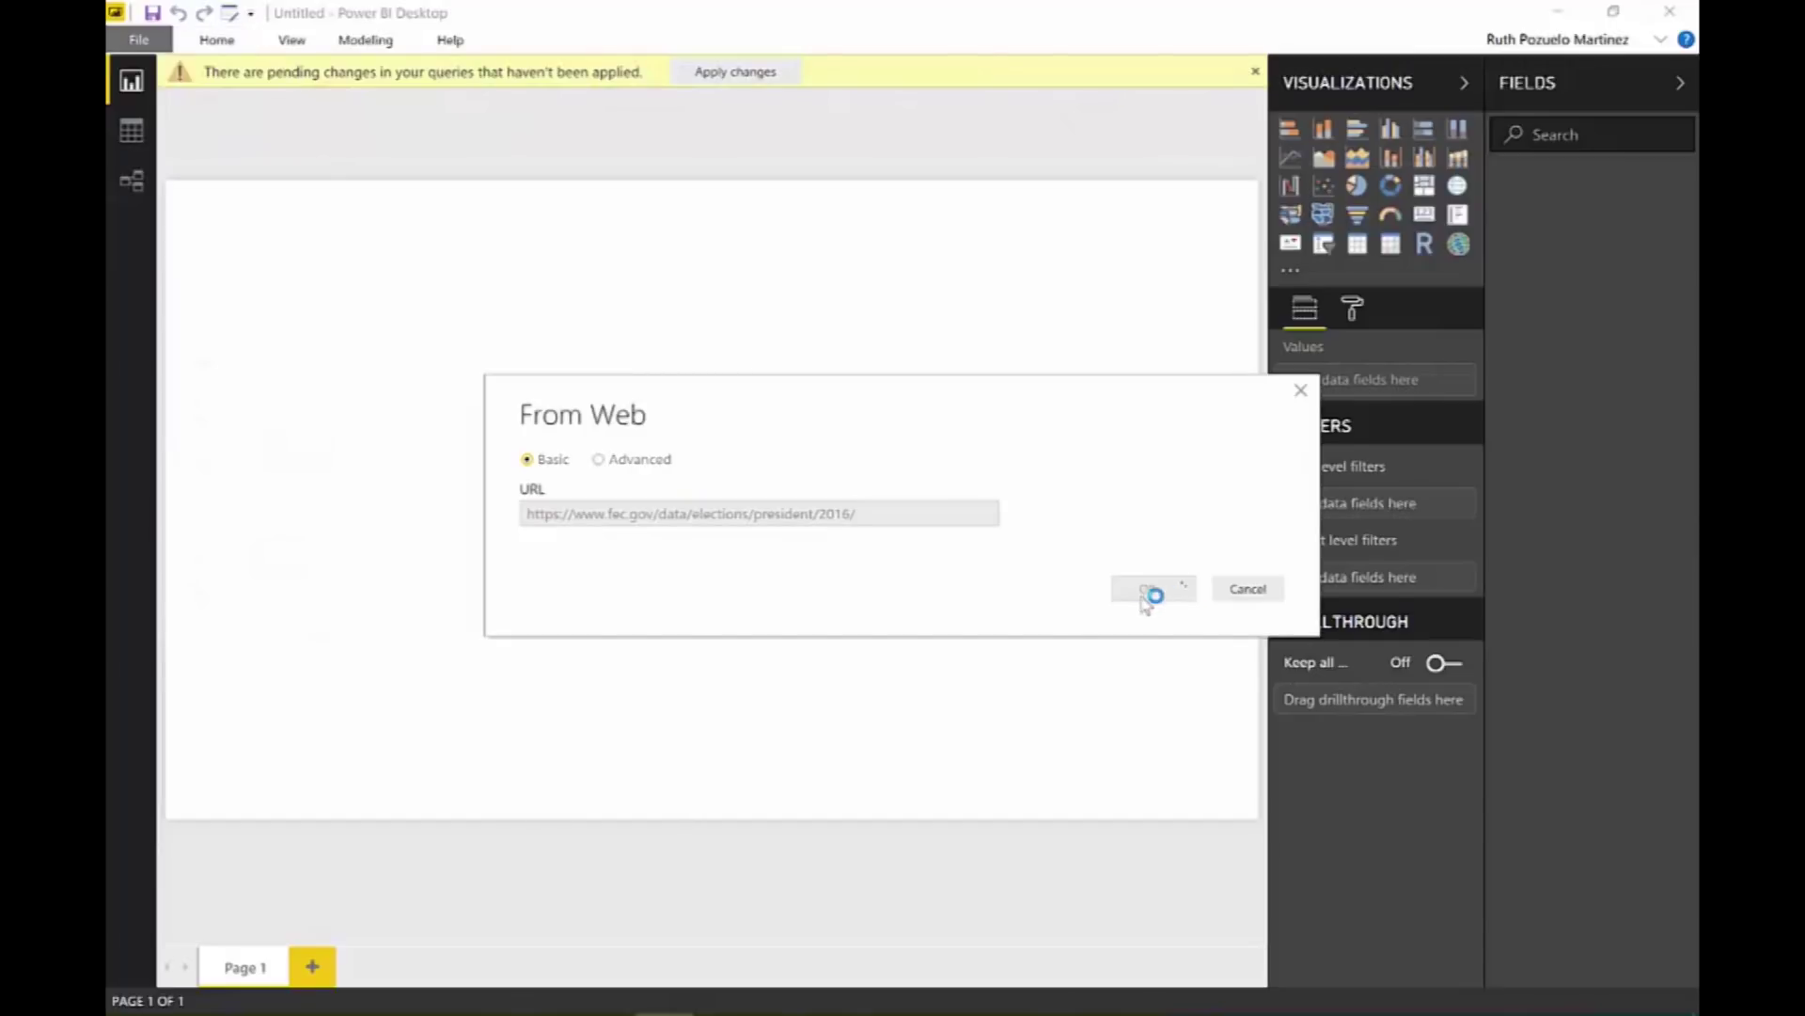
click(1161, 623)
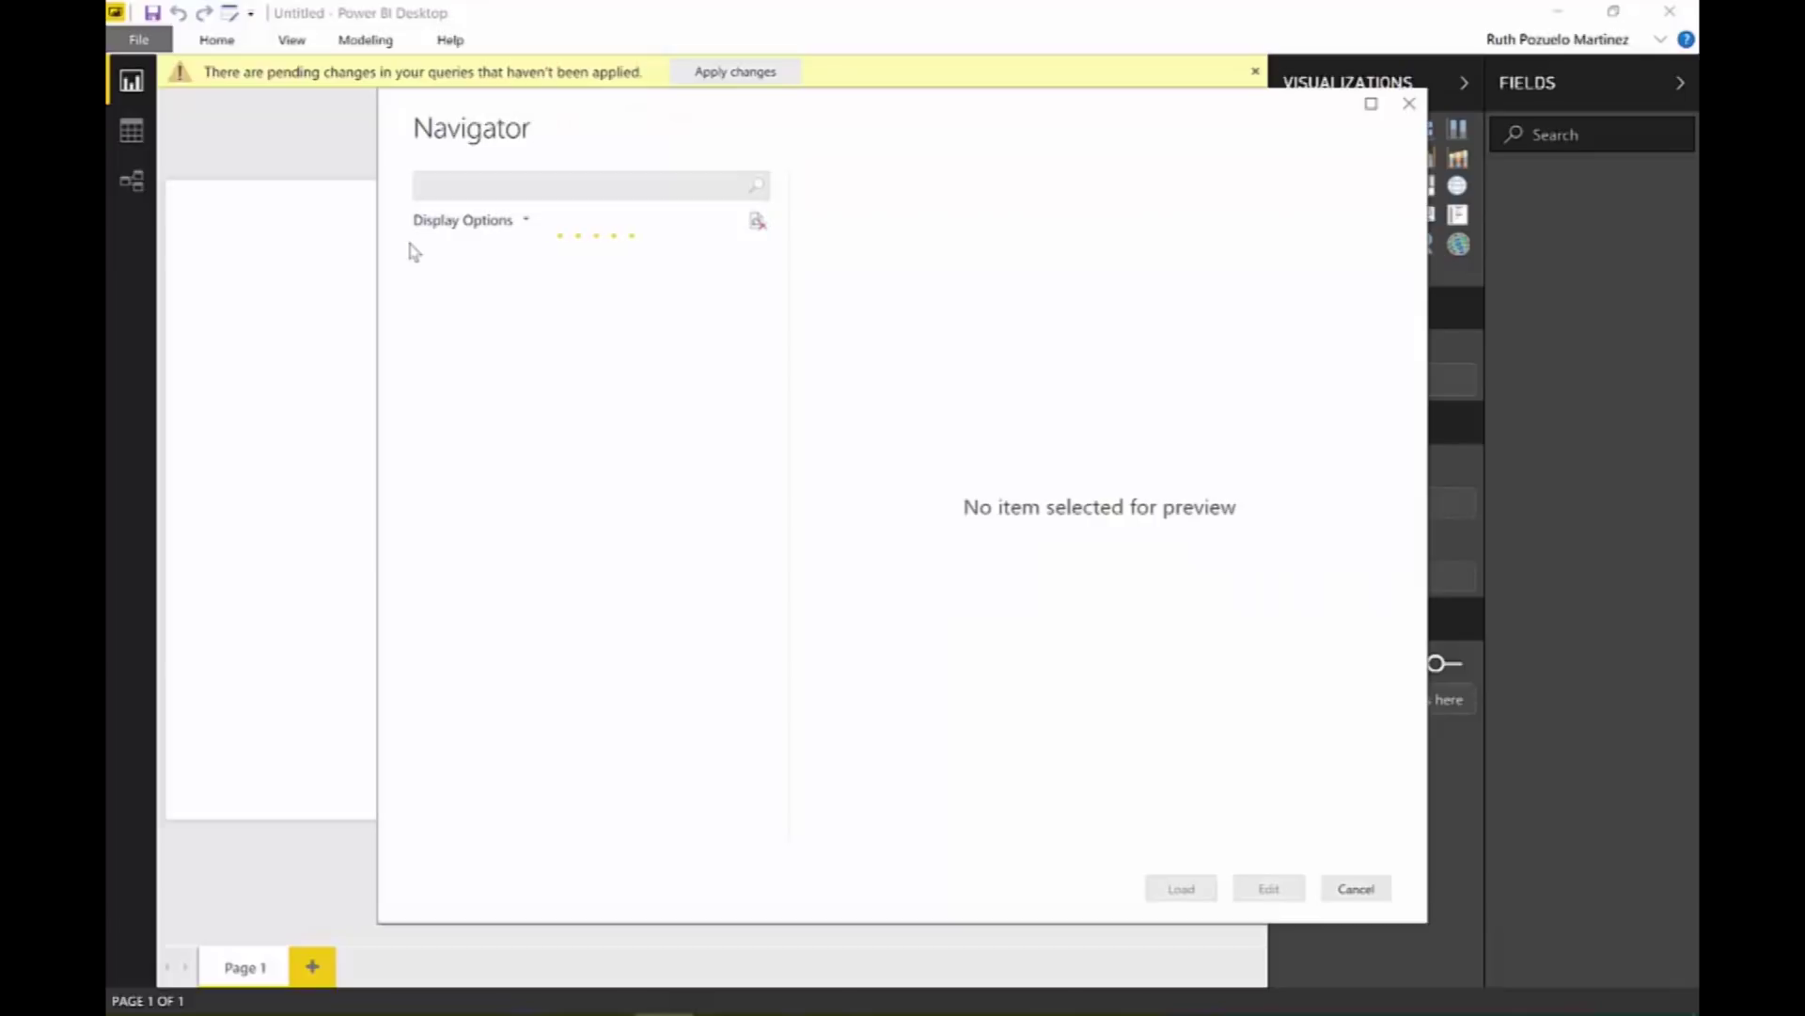
Select the FEC page's Document and begin extracting a table using examples.
click(415, 254)
click(524, 284)
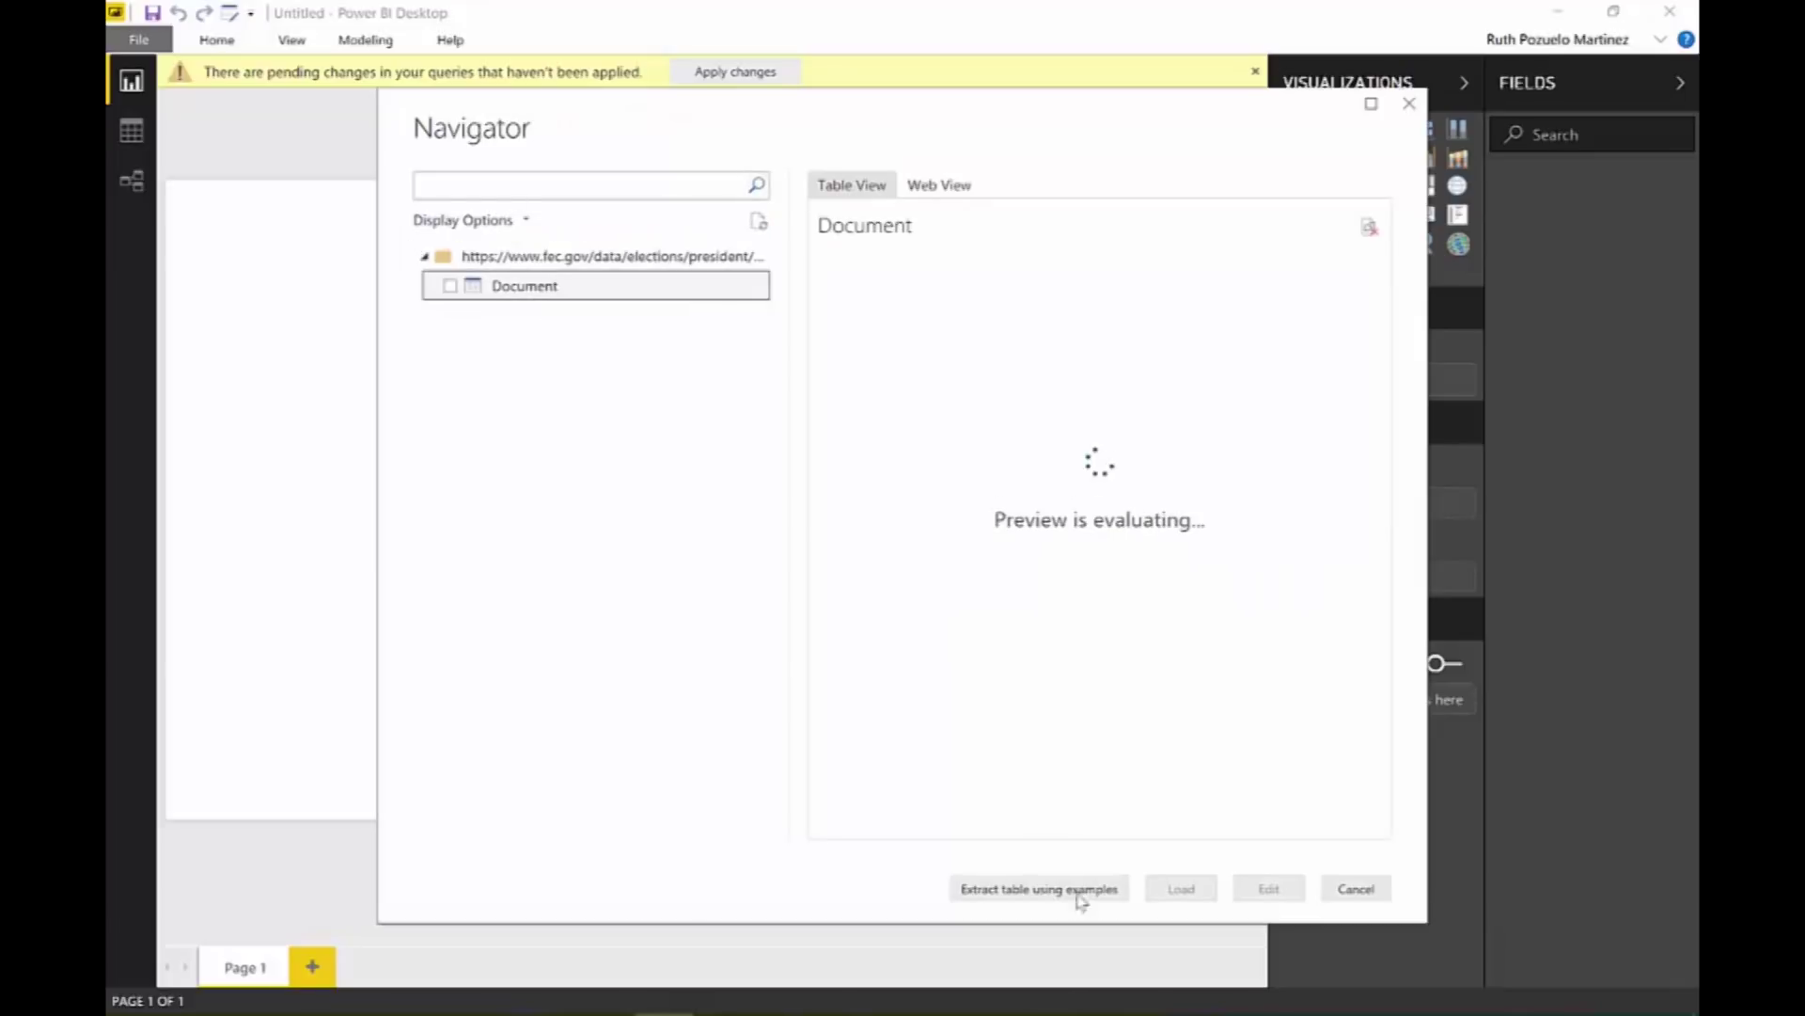
click(1080, 899)
click(1166, 611)
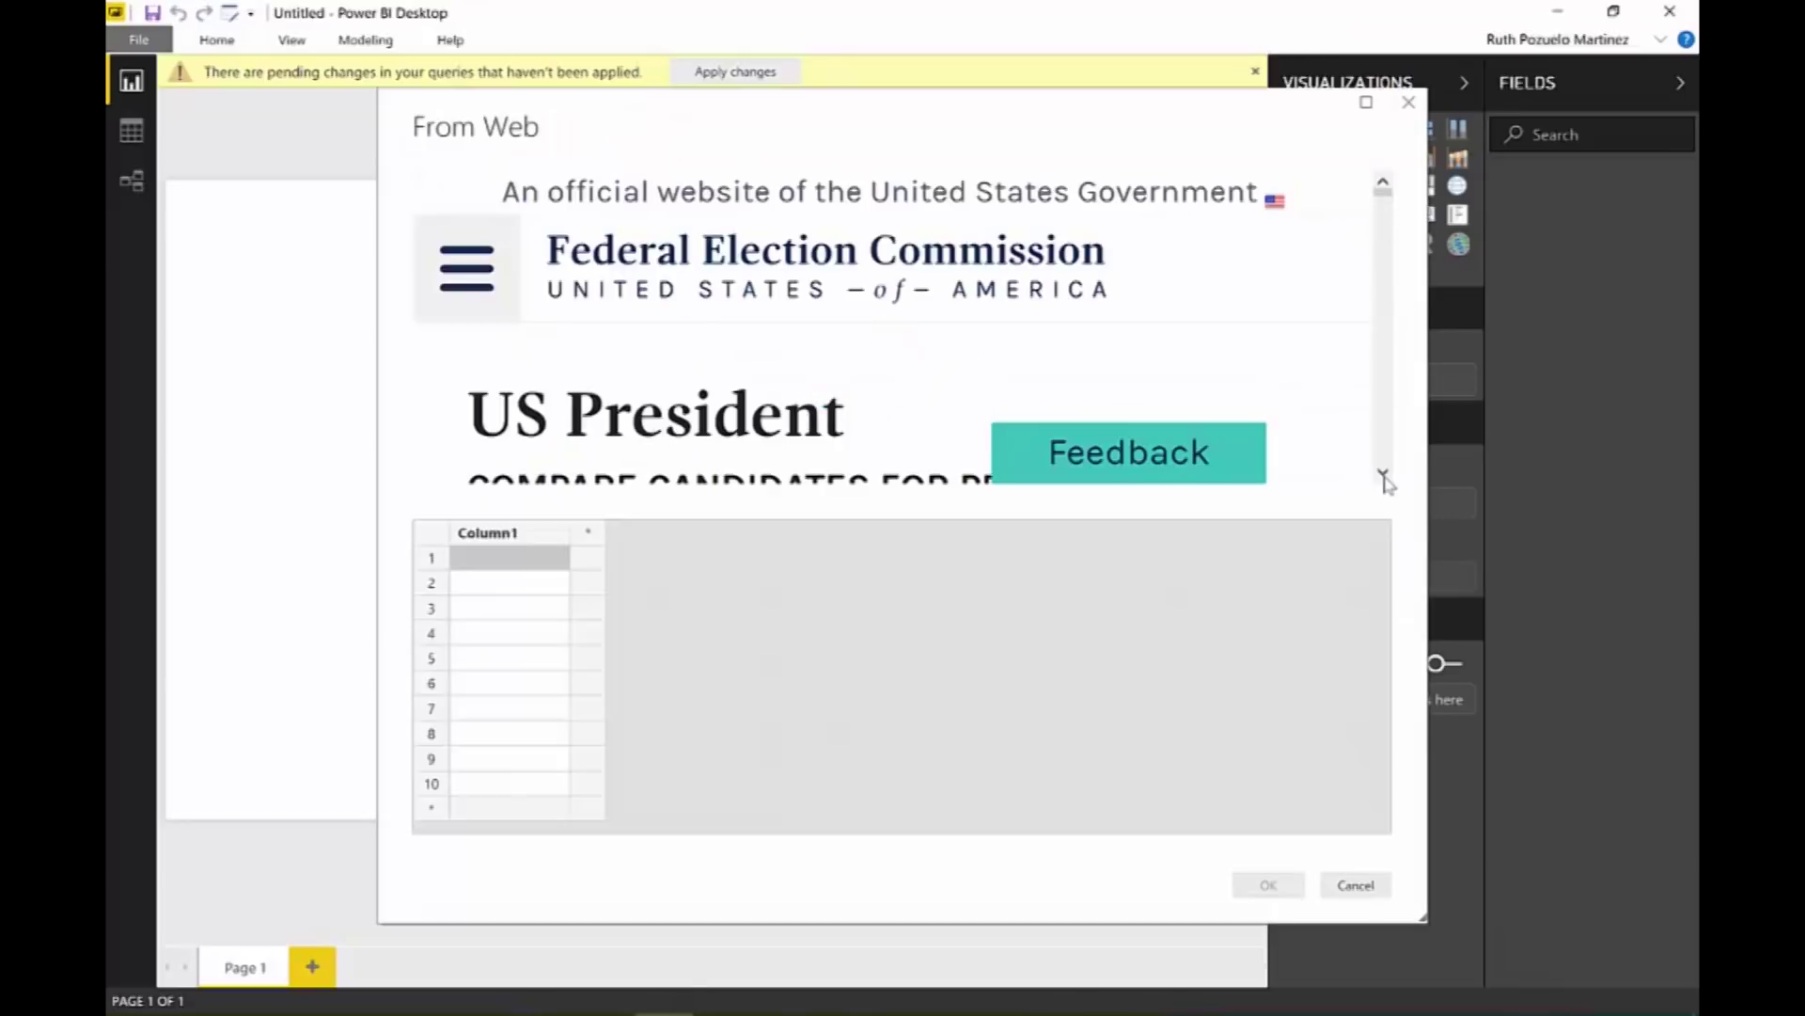
Enter the first two candidate names from the FEC preview as Column1 examples.
scroll(1051, 363, down, 5)
scroll(804, 459, down, 3)
drag(804, 459, 628, 183)
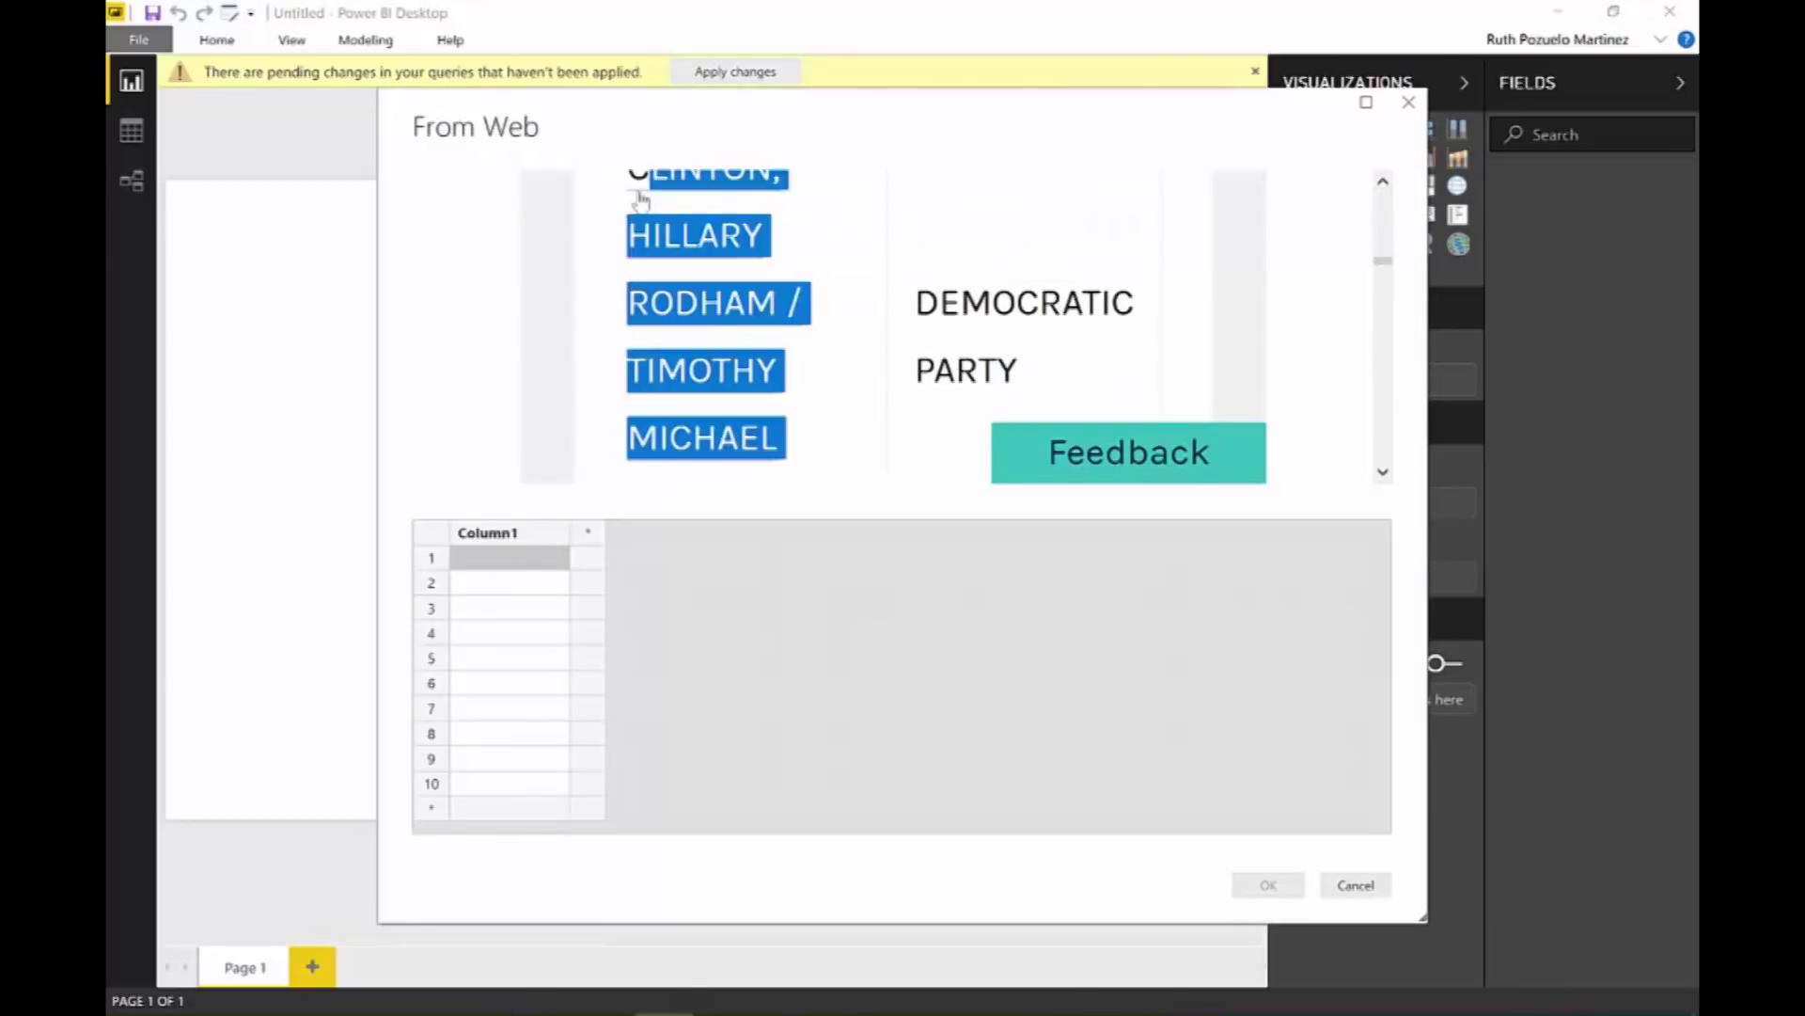
drag(715, 433, 517, 557)
scroll(760, 388, down, 1)
scroll(760, 387, down, 1)
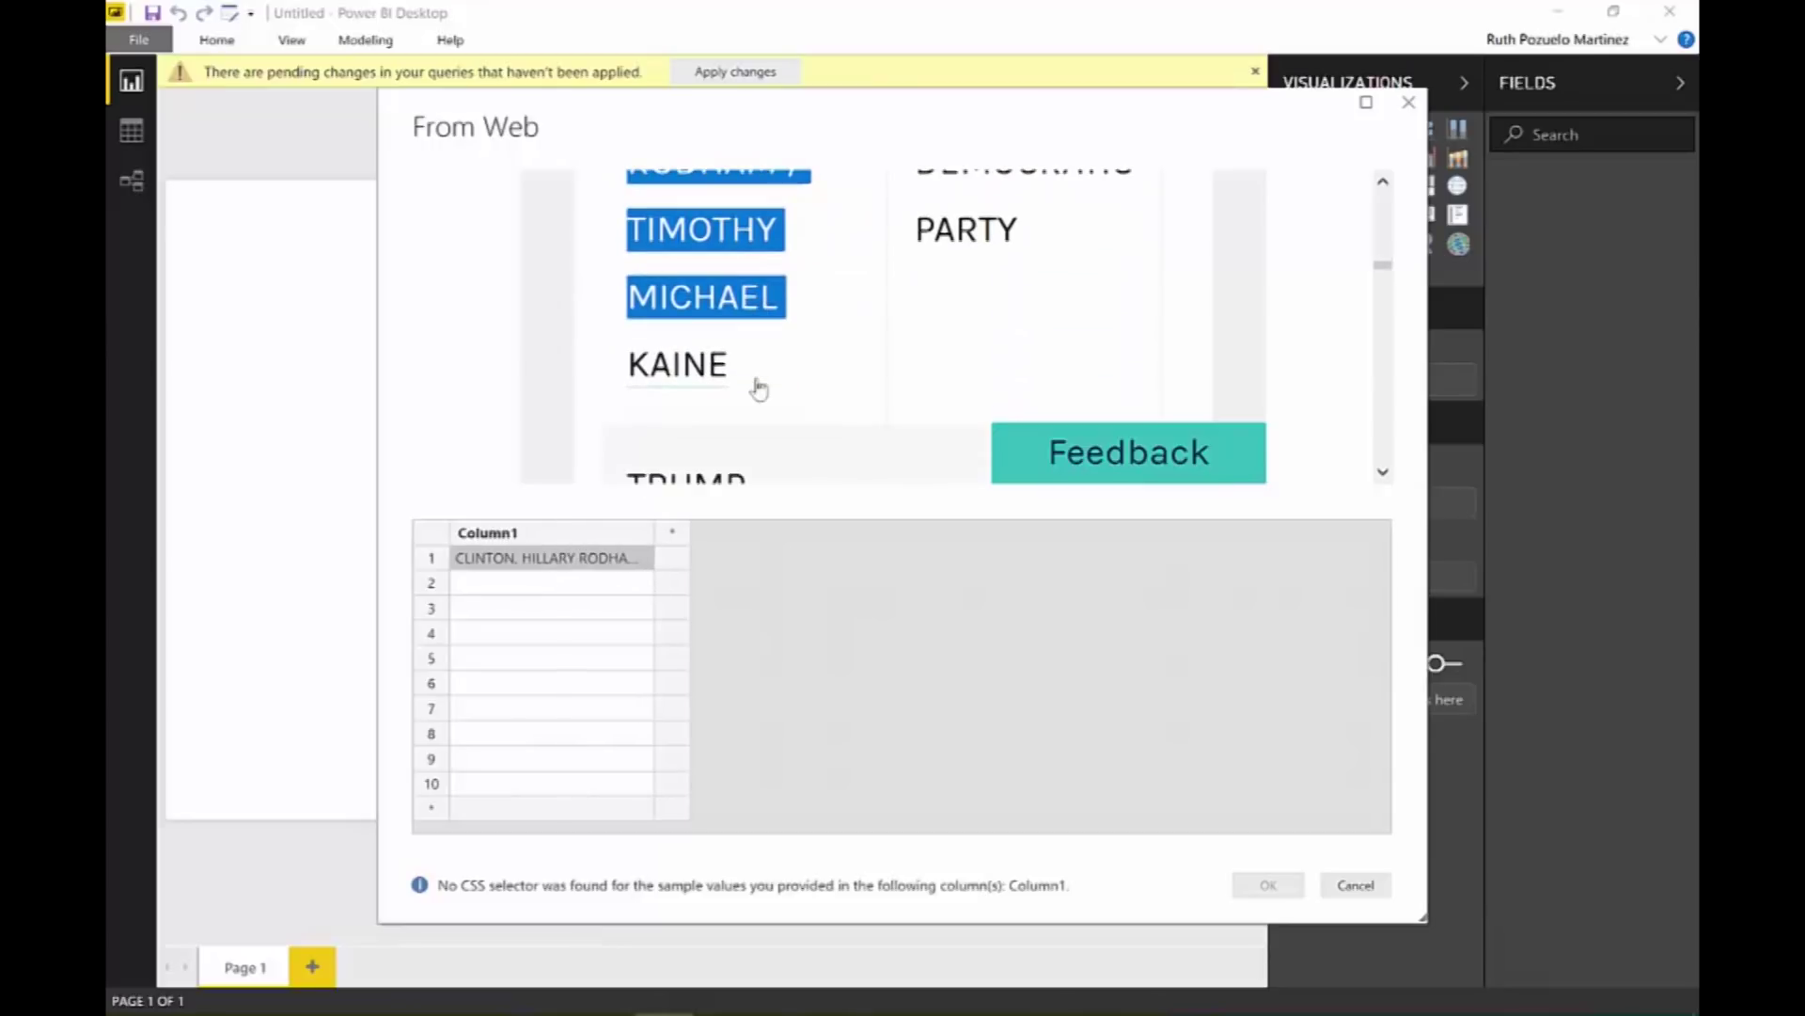
scroll(748, 395, down, 3)
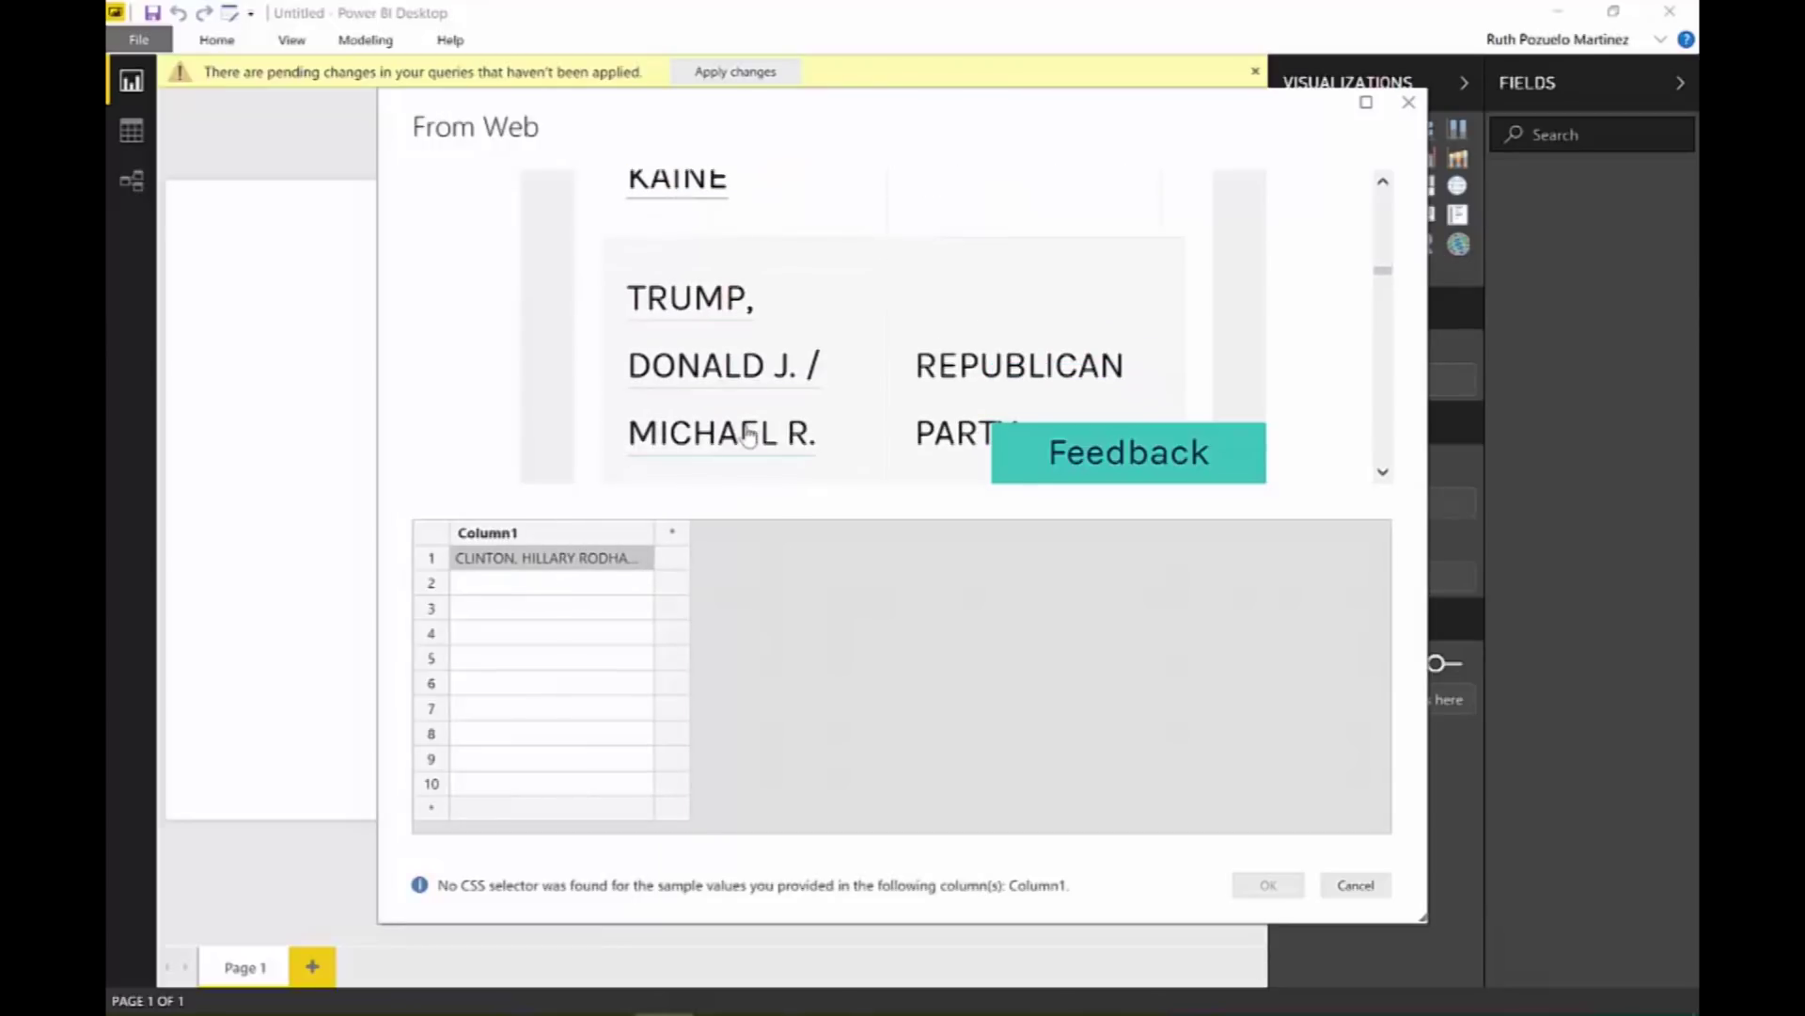
scroll(809, 442, down, 2)
drag(774, 389, 541, 583)
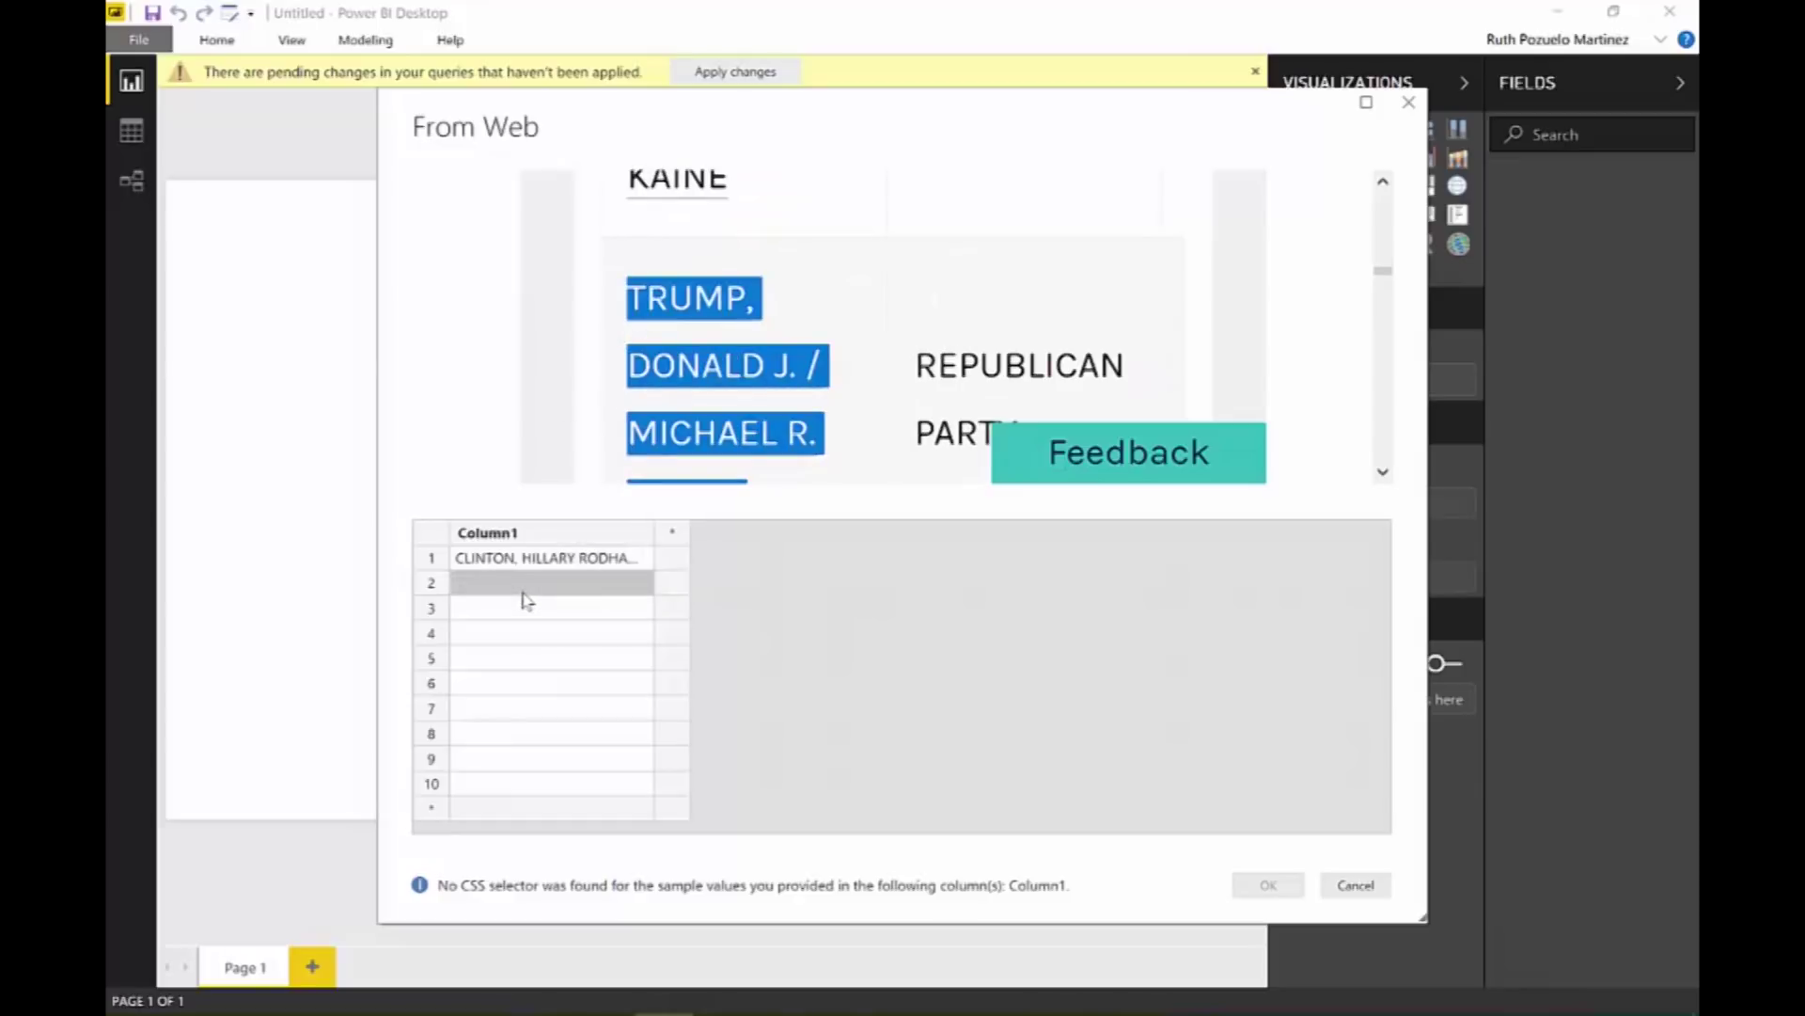
click(604, 630)
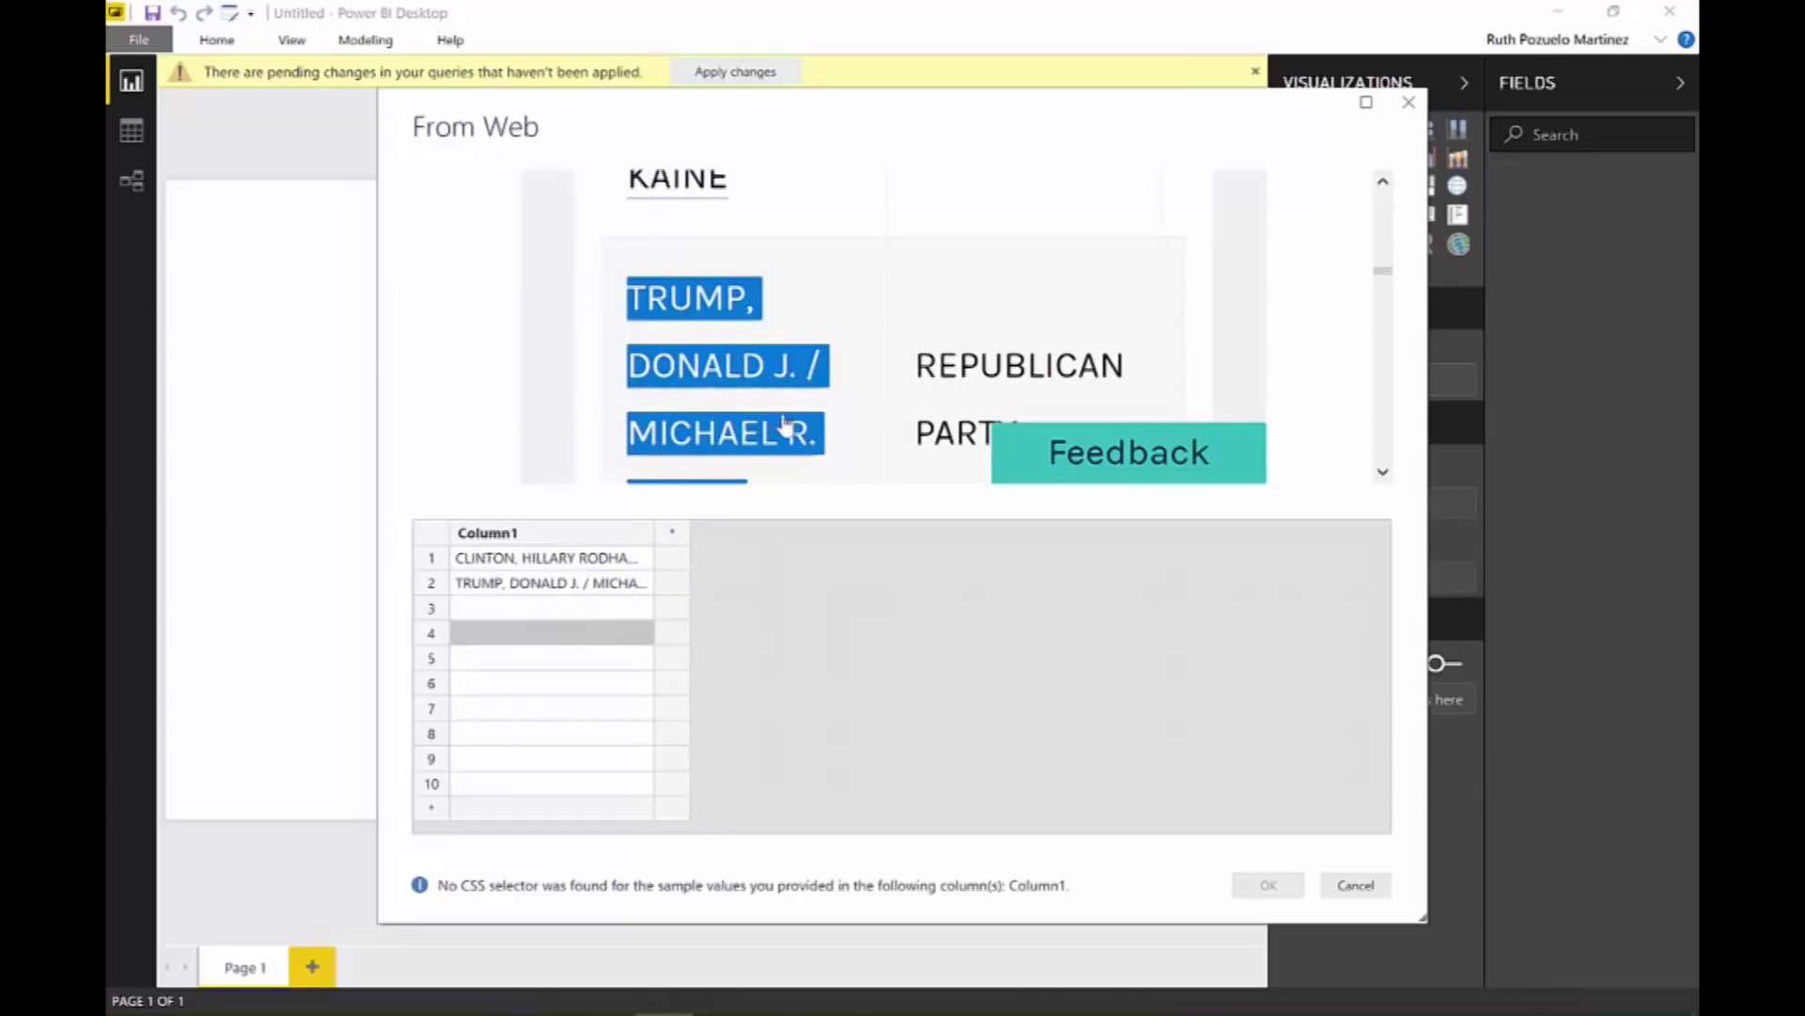
Put the third candidate's name in Column1 row 3 and add an empty Column2.
scroll(795, 425, down, 2)
scroll(794, 423, down, 4)
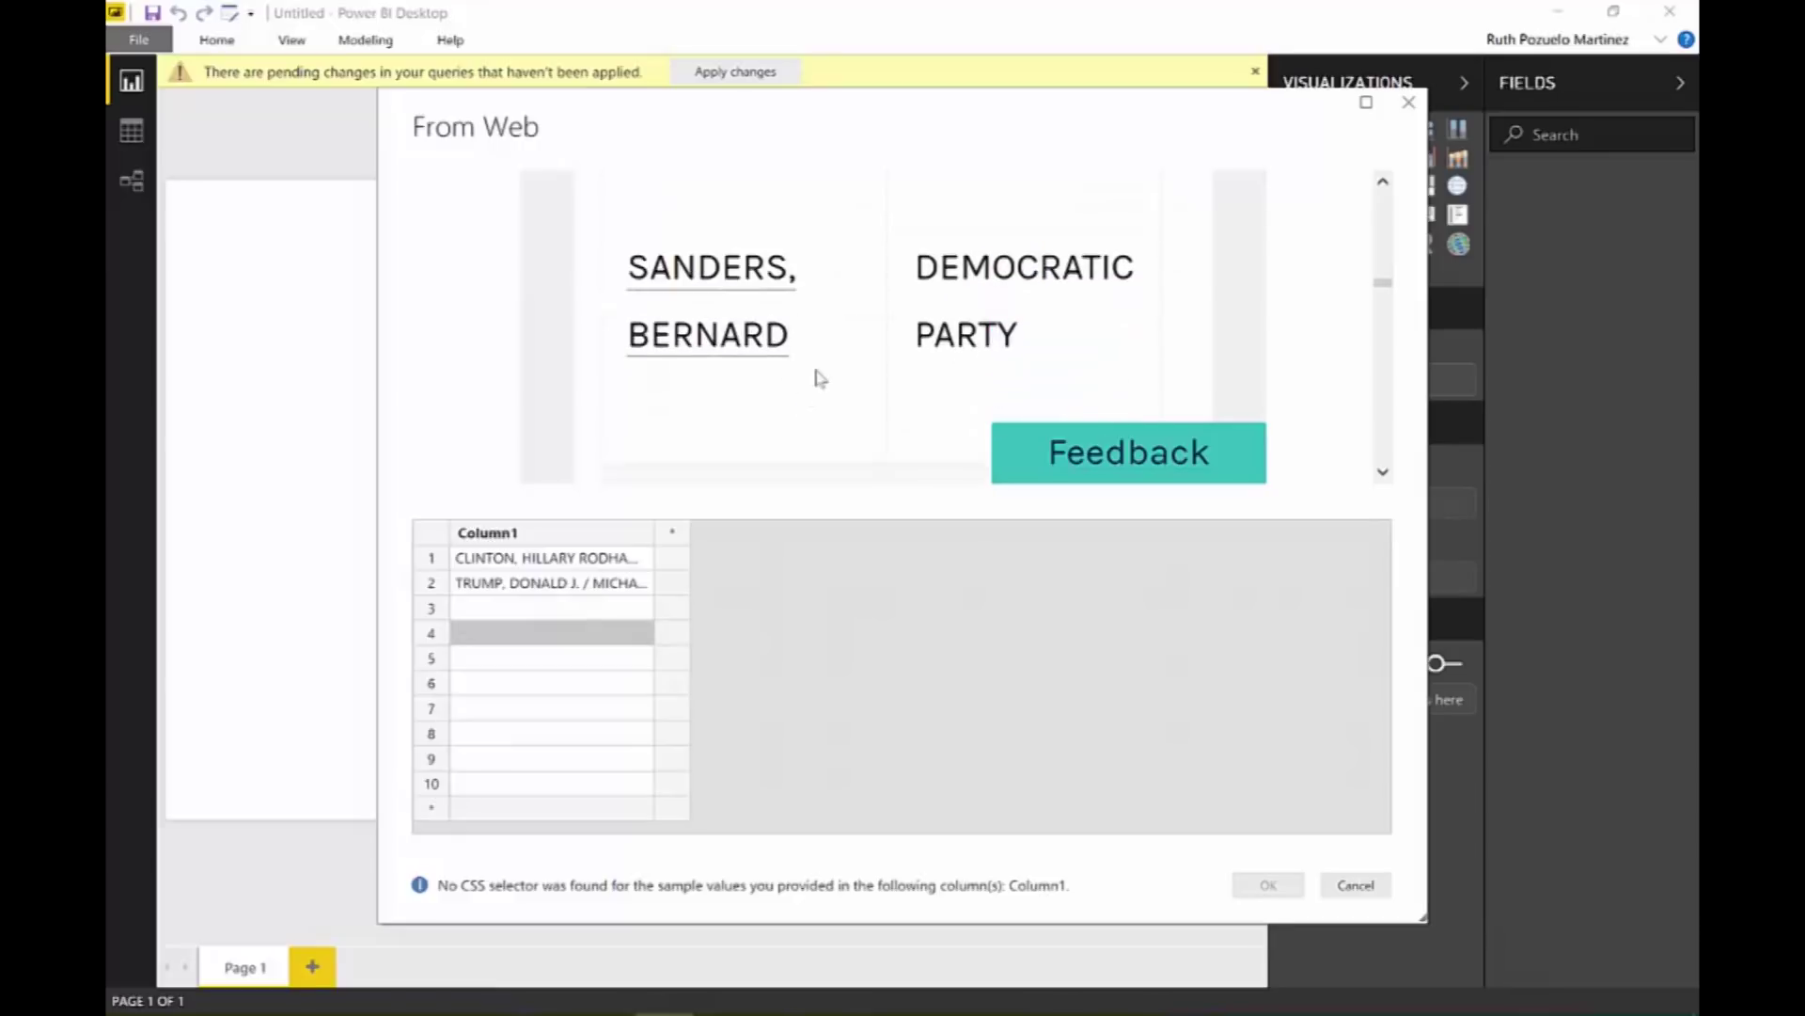
drag(832, 362, 632, 287)
key(ctrl+c)
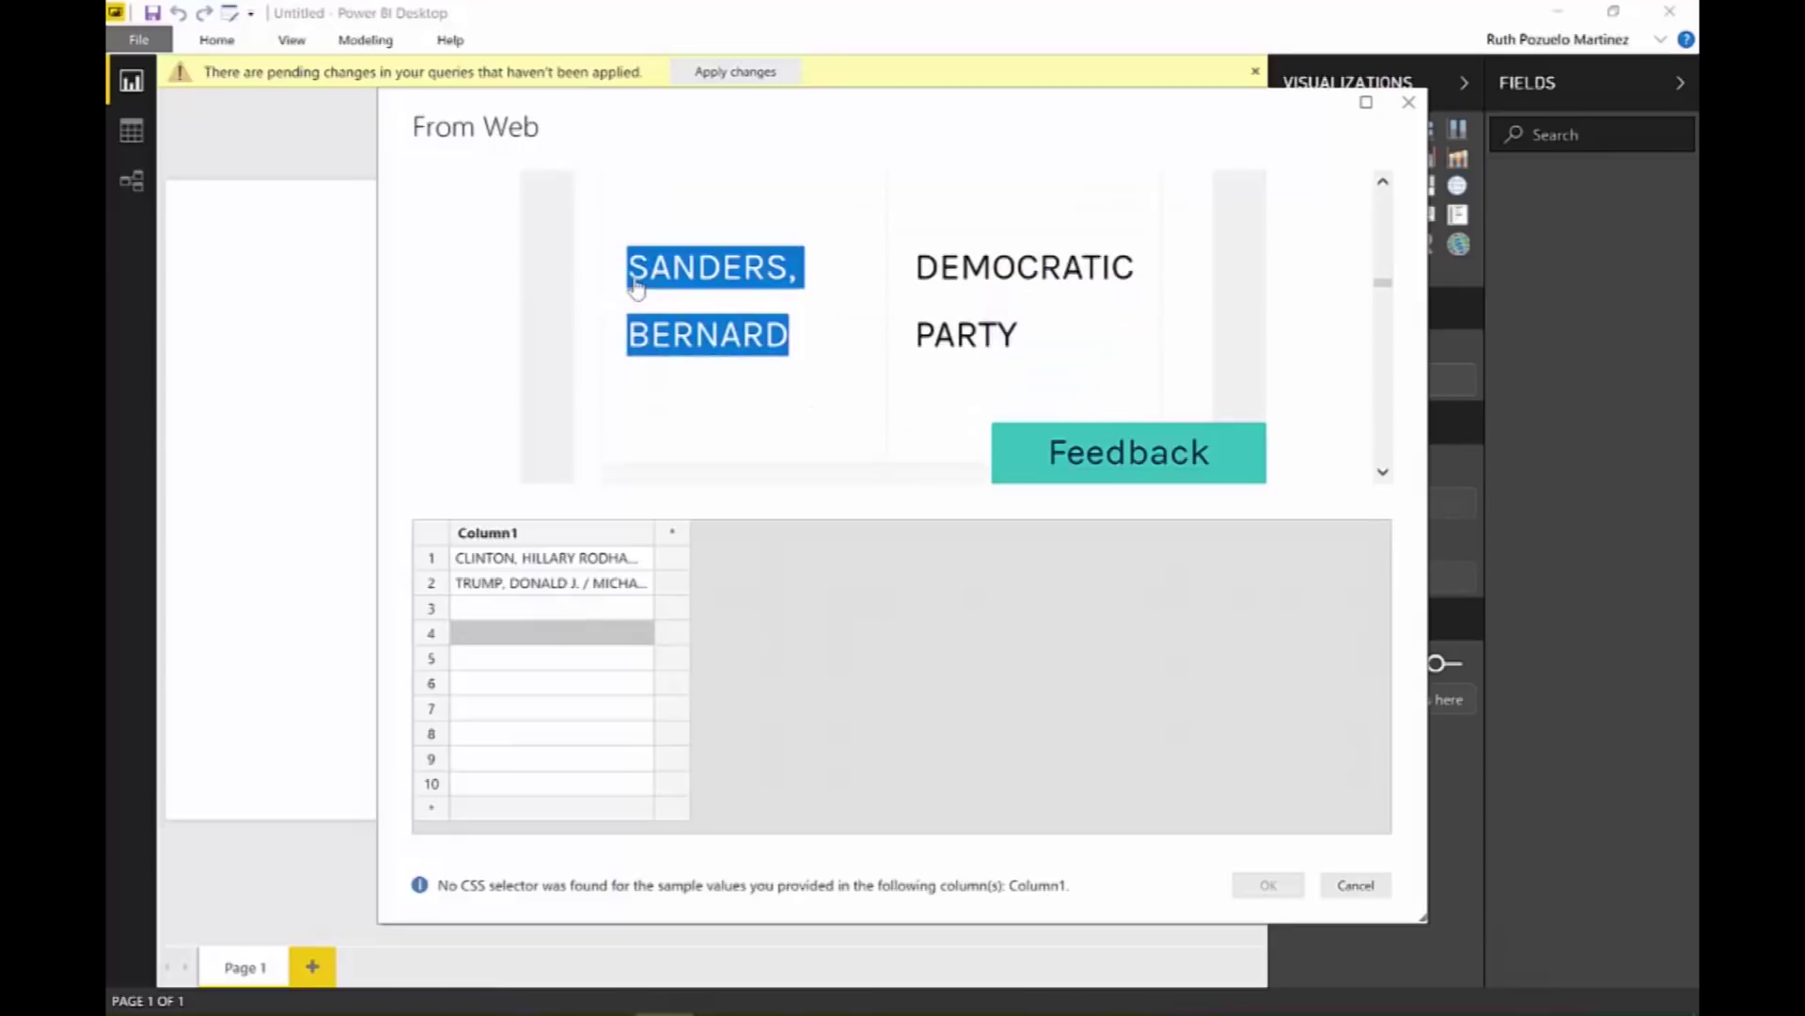
click(508, 611)
key(ctrl+v)
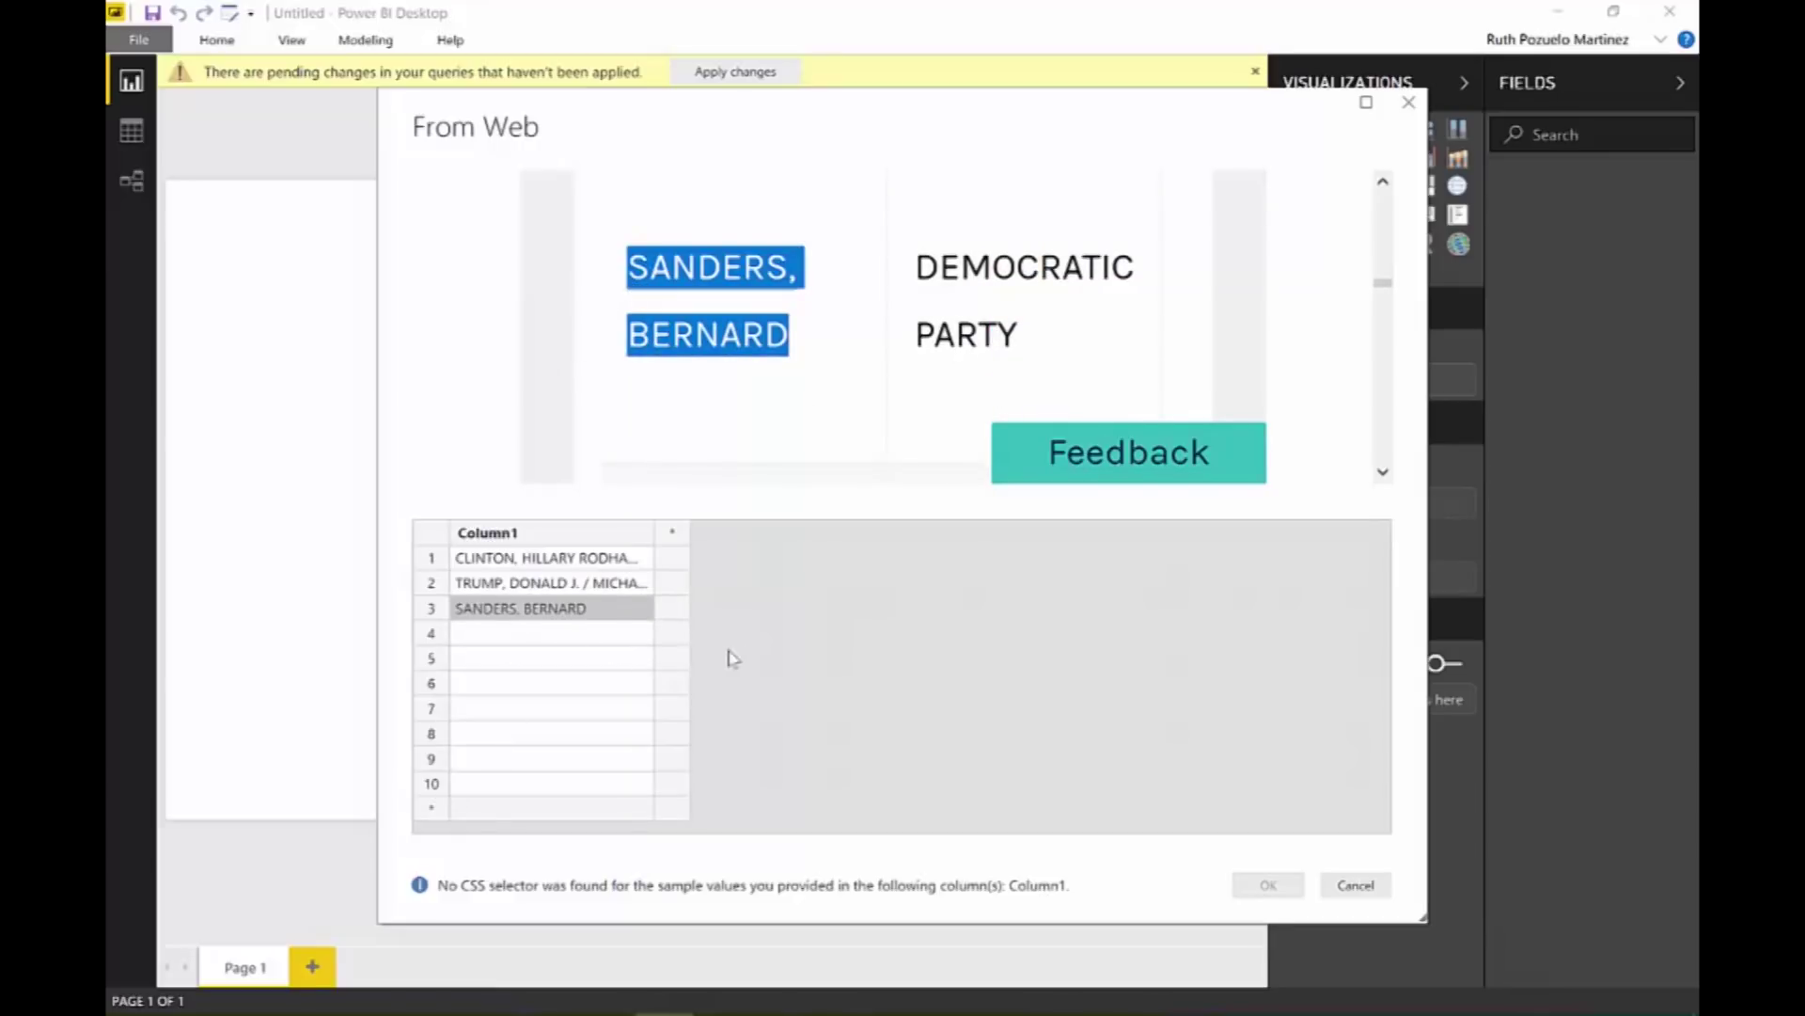
click(672, 533)
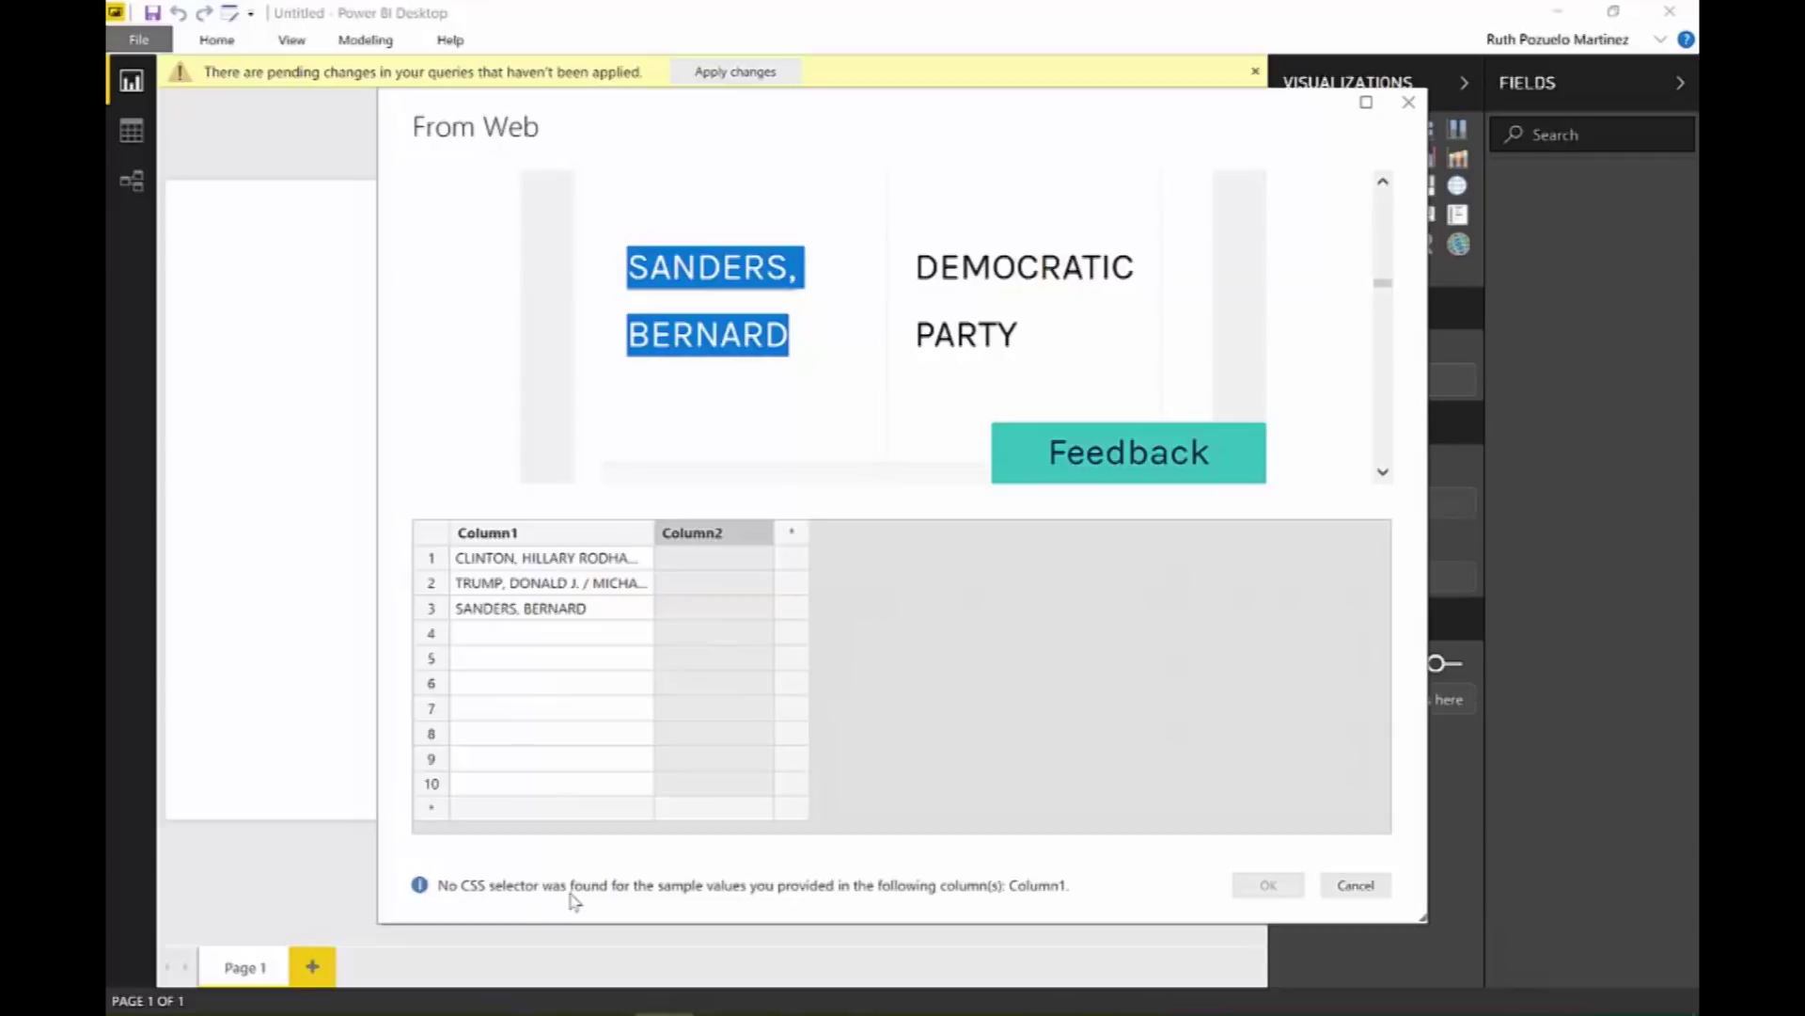
scroll(948, 408, up, 5)
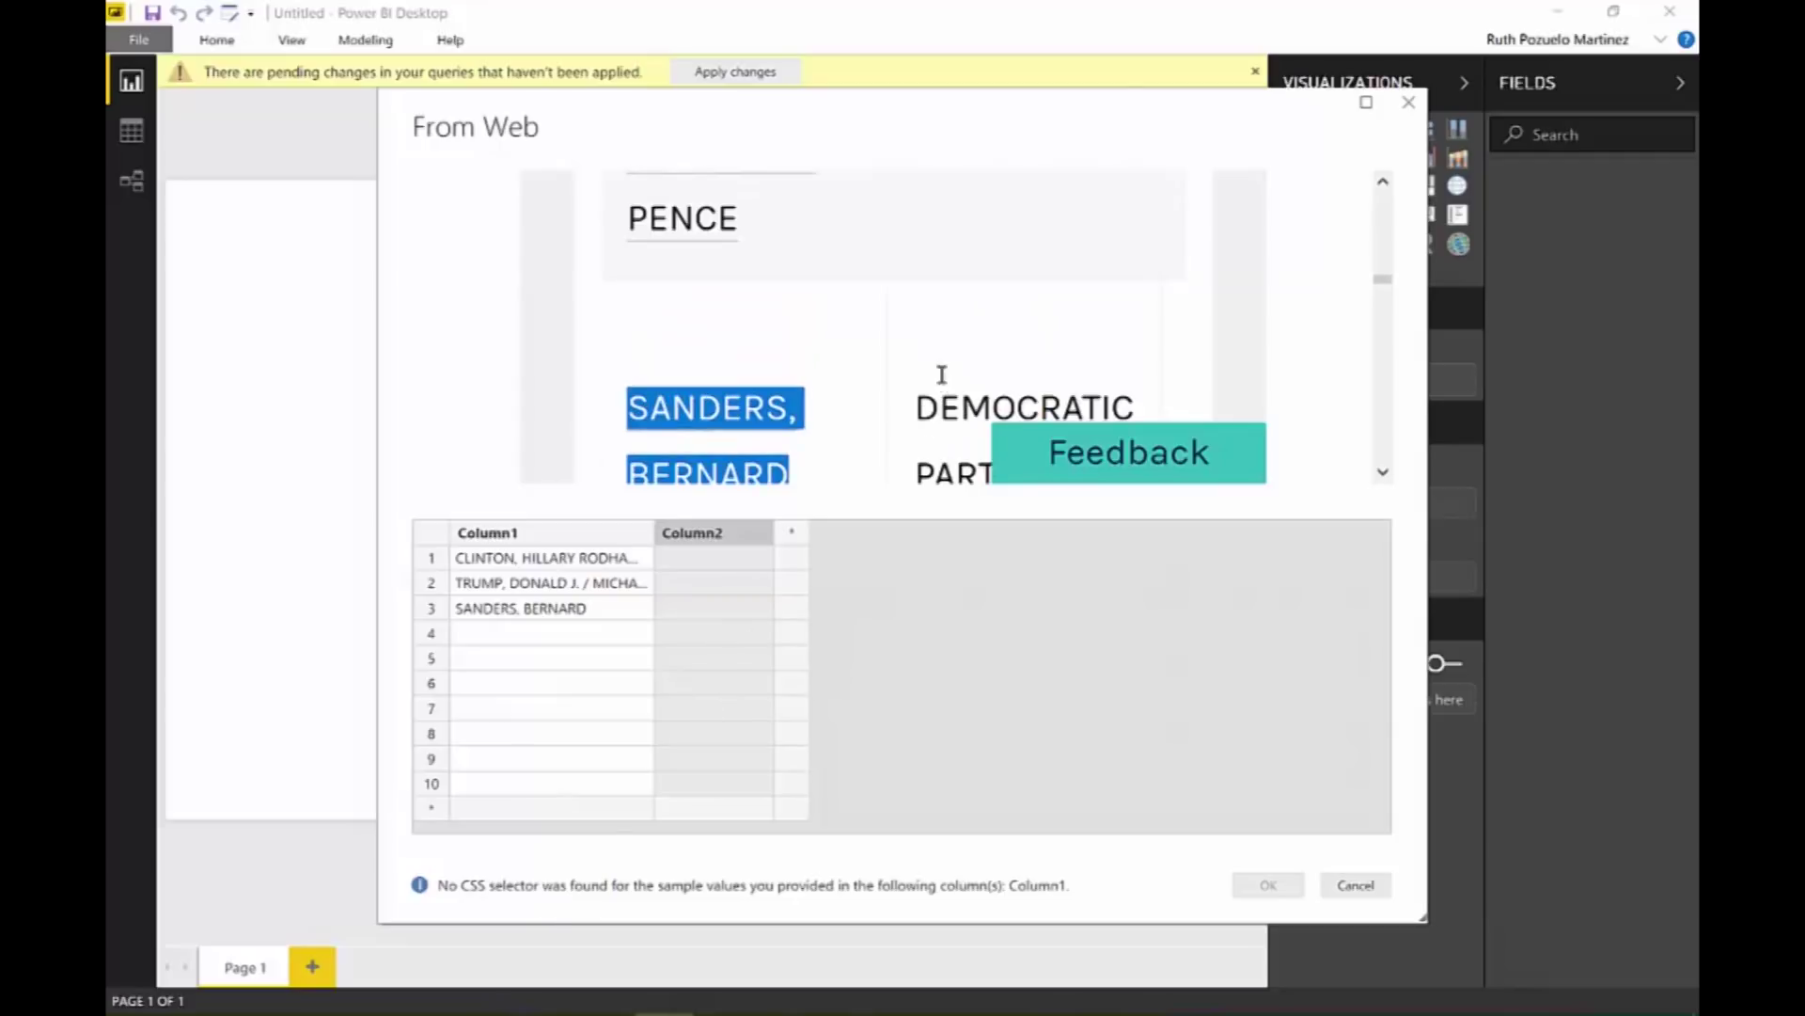
scroll(1092, 347, up, 3)
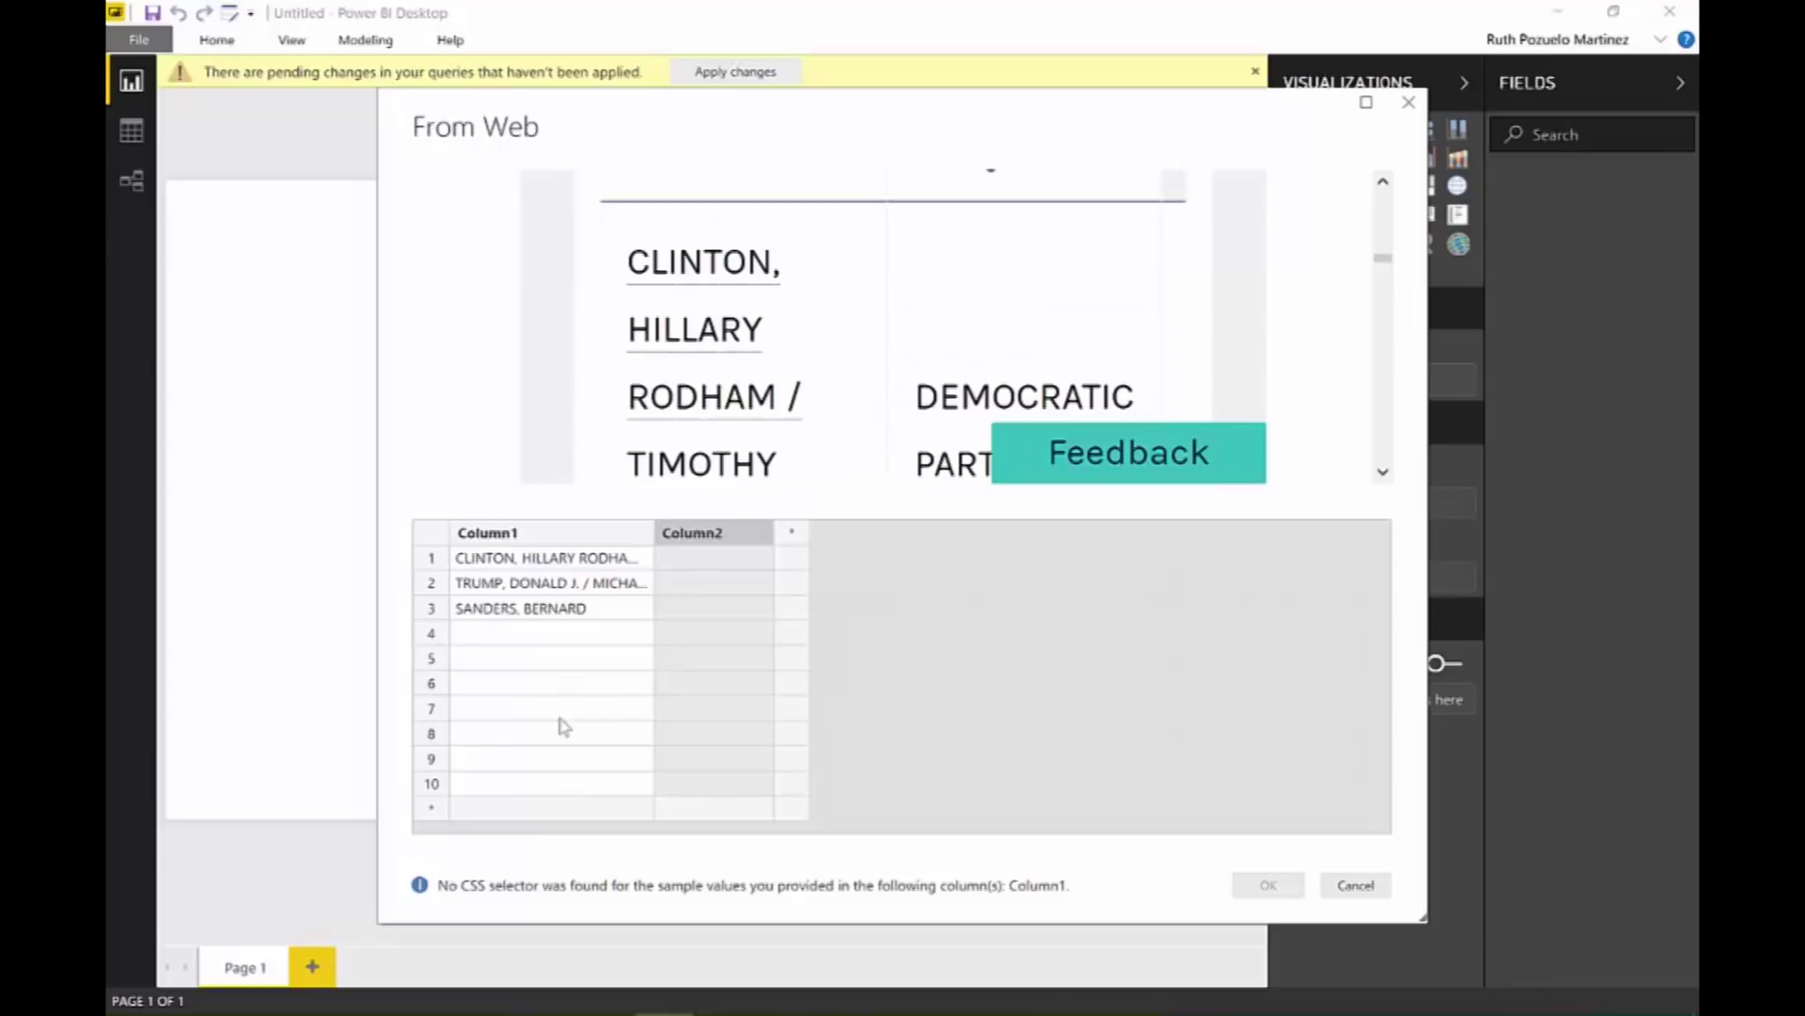
scroll(1039, 458, up, 3)
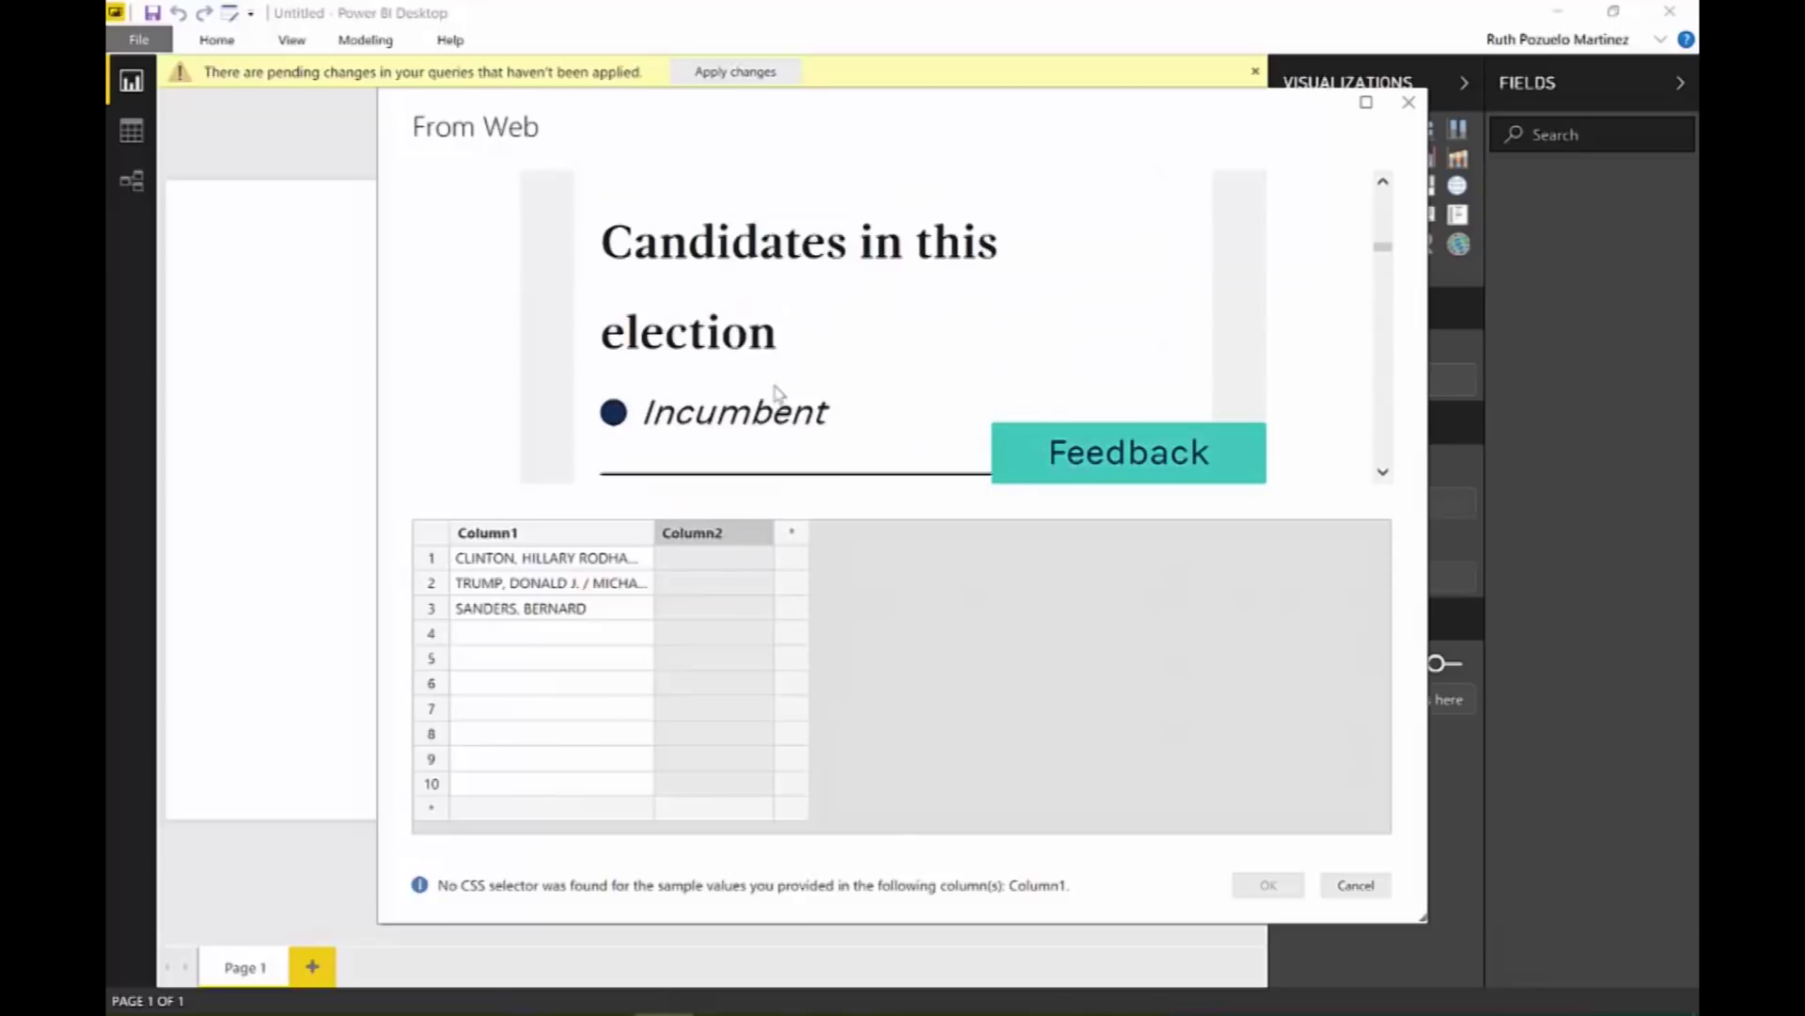